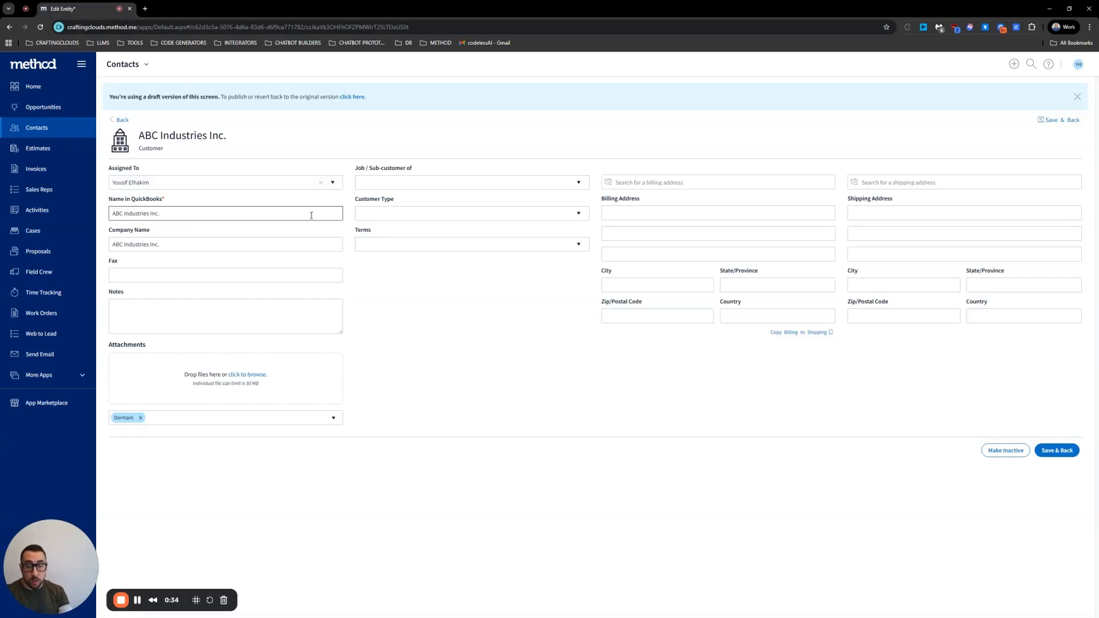
Step: Try the customer types Seller, Buyer and Home Owner on the ABC Industries Inc. record
click(579, 213)
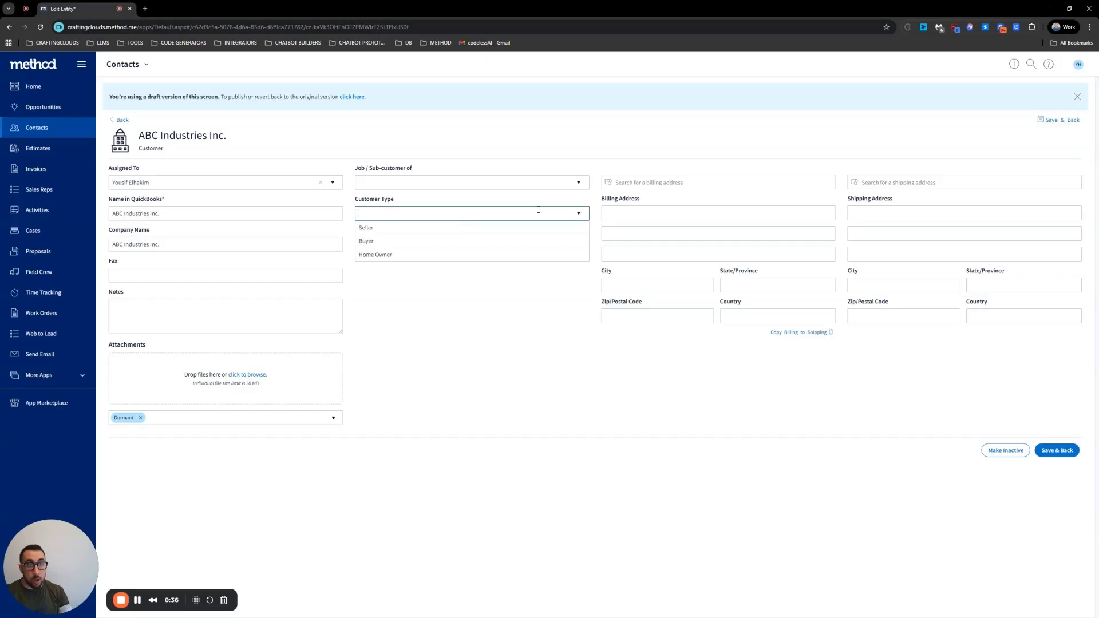
click(376, 232)
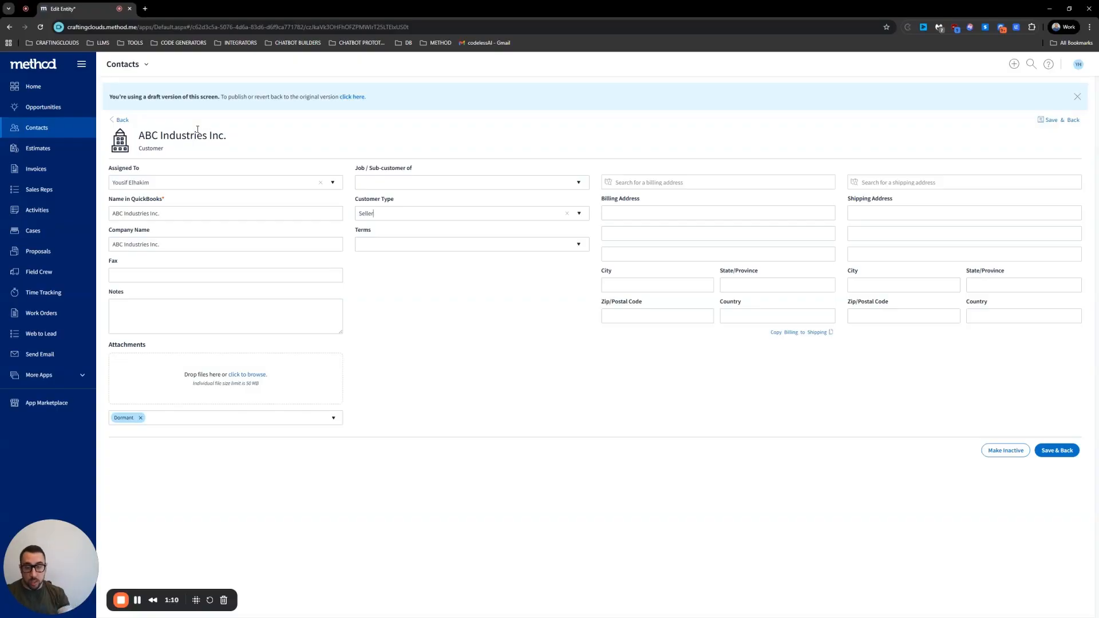
click(580, 214)
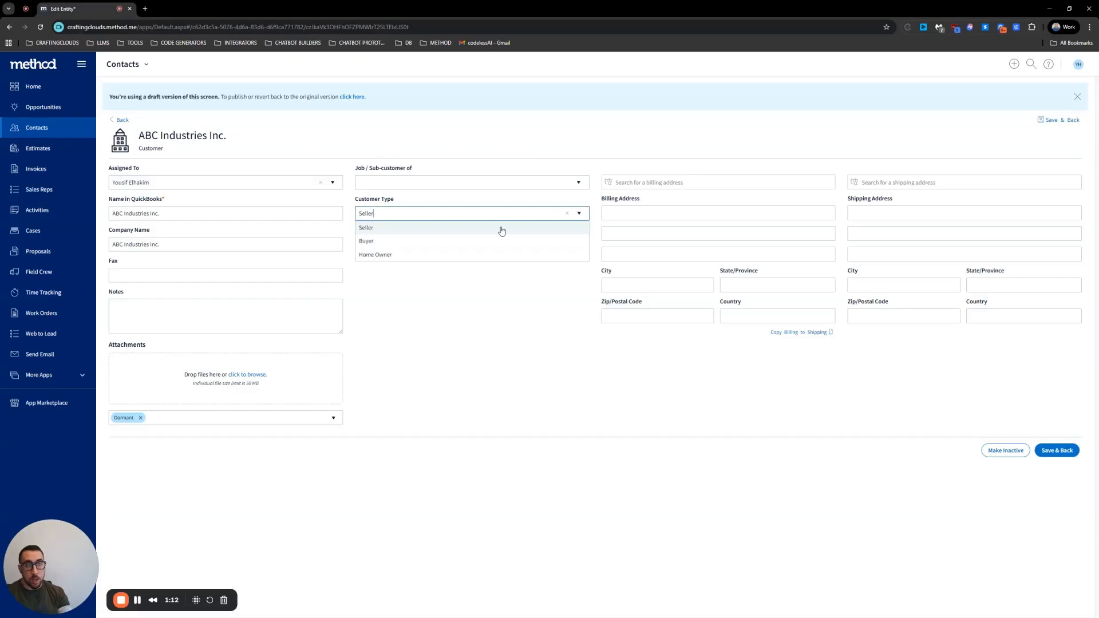
click(382, 241)
click(404, 214)
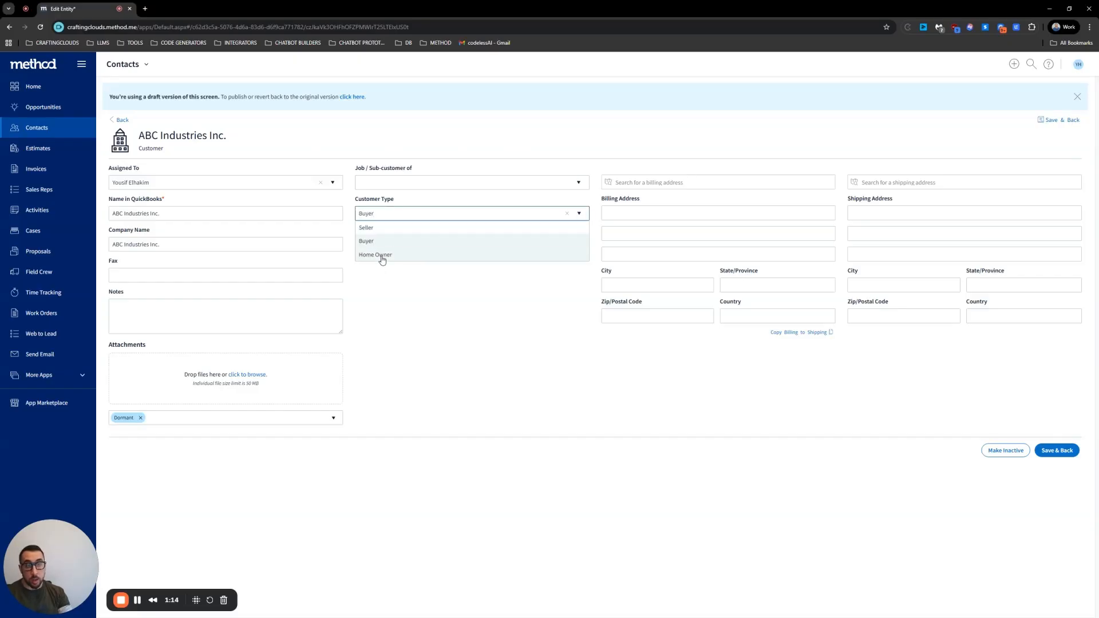
click(383, 255)
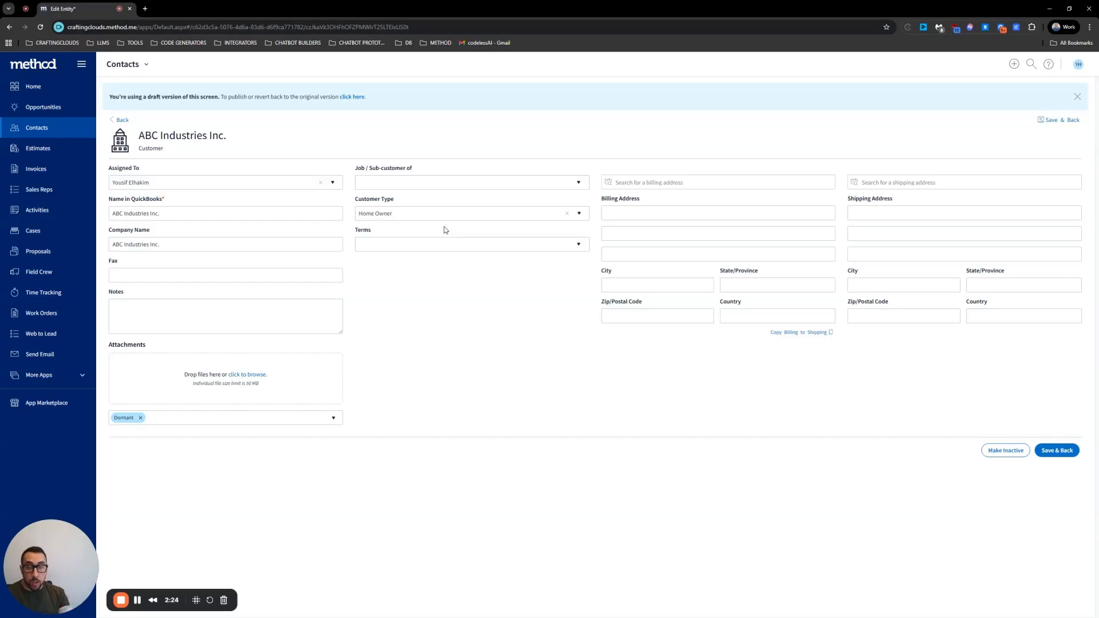
Step: Go to the Contacts list and open that screen for customization
click(40, 132)
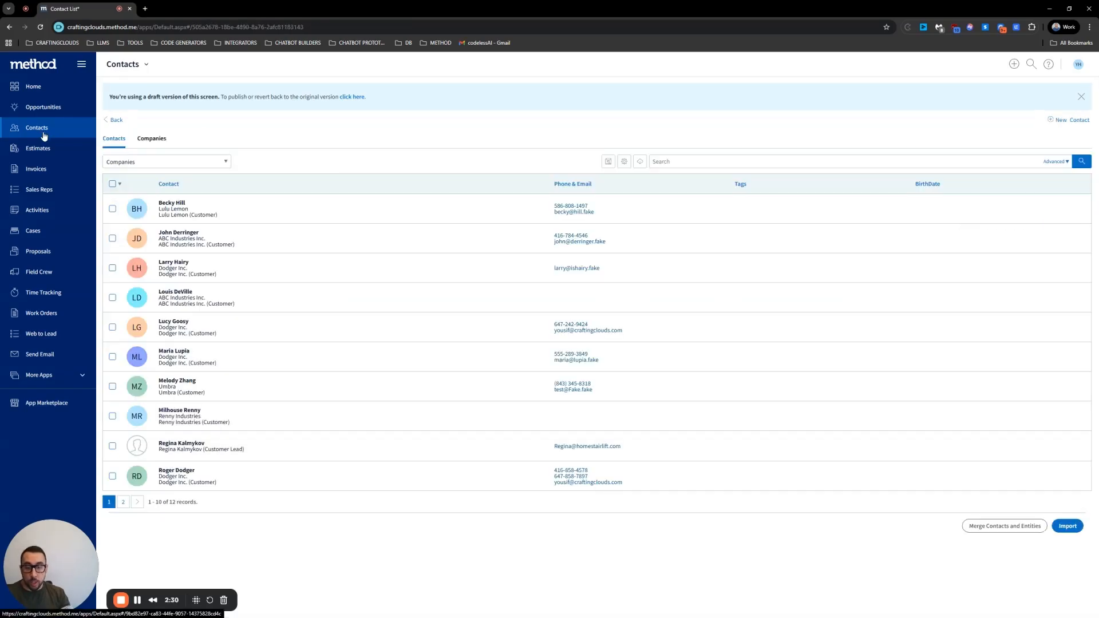
click(146, 64)
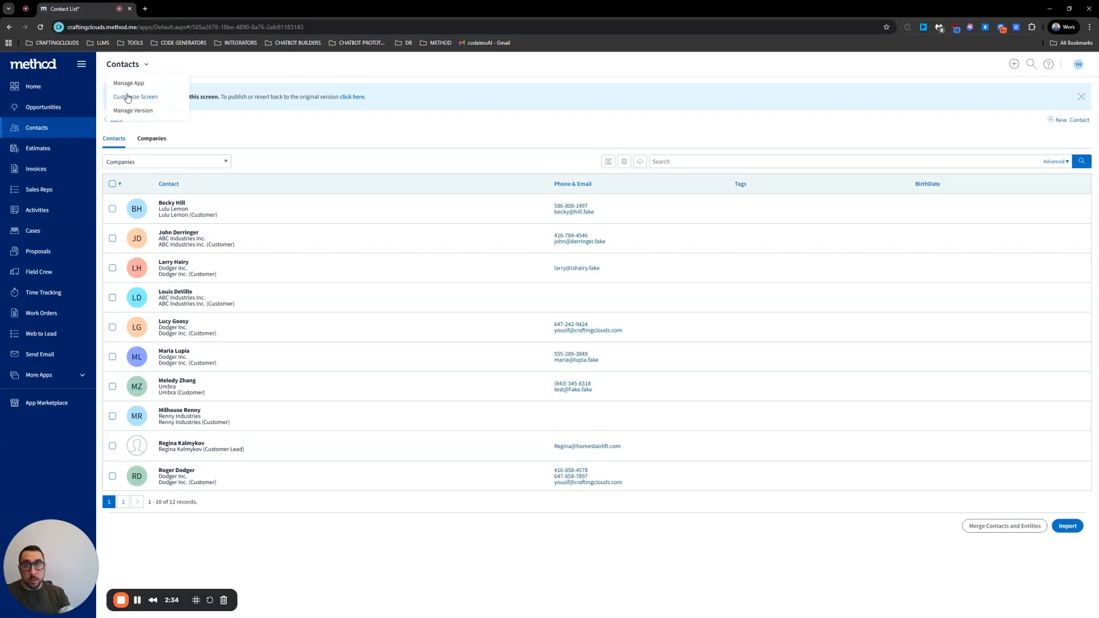
click(127, 98)
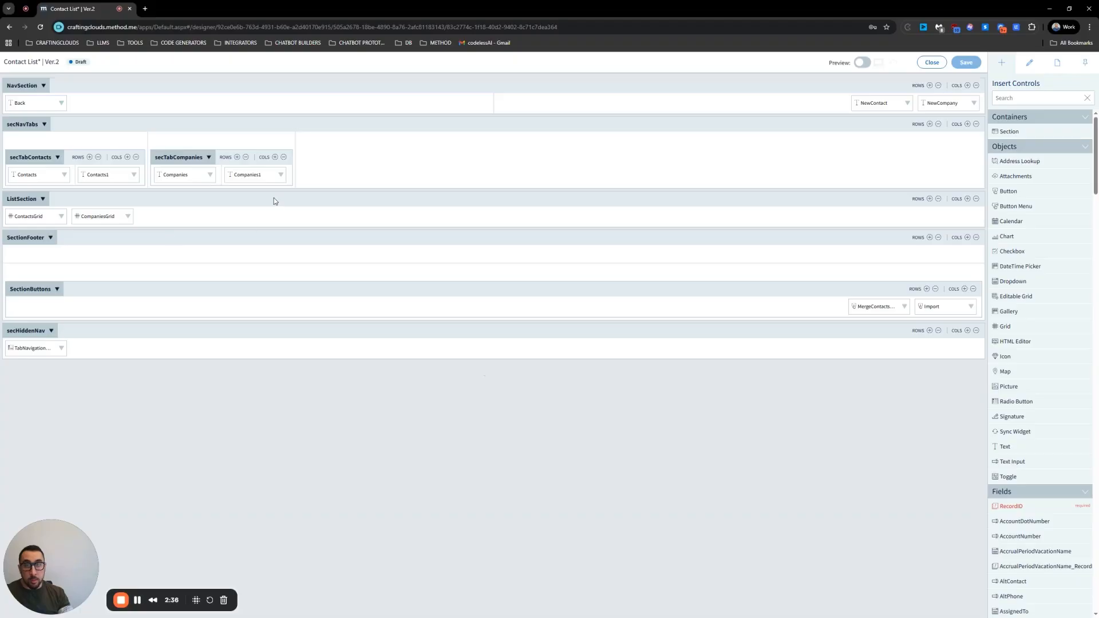
Step: Add a new section below secHiddenNav on the canvas and caption it secBatch
drag(1031, 131, 165, 389)
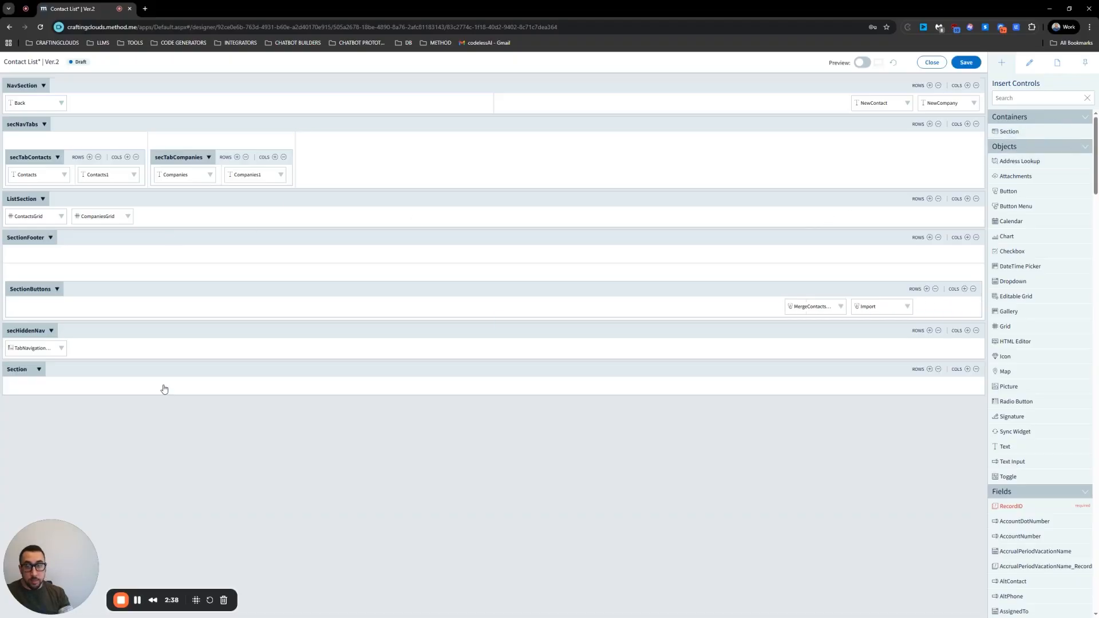
click(85, 369)
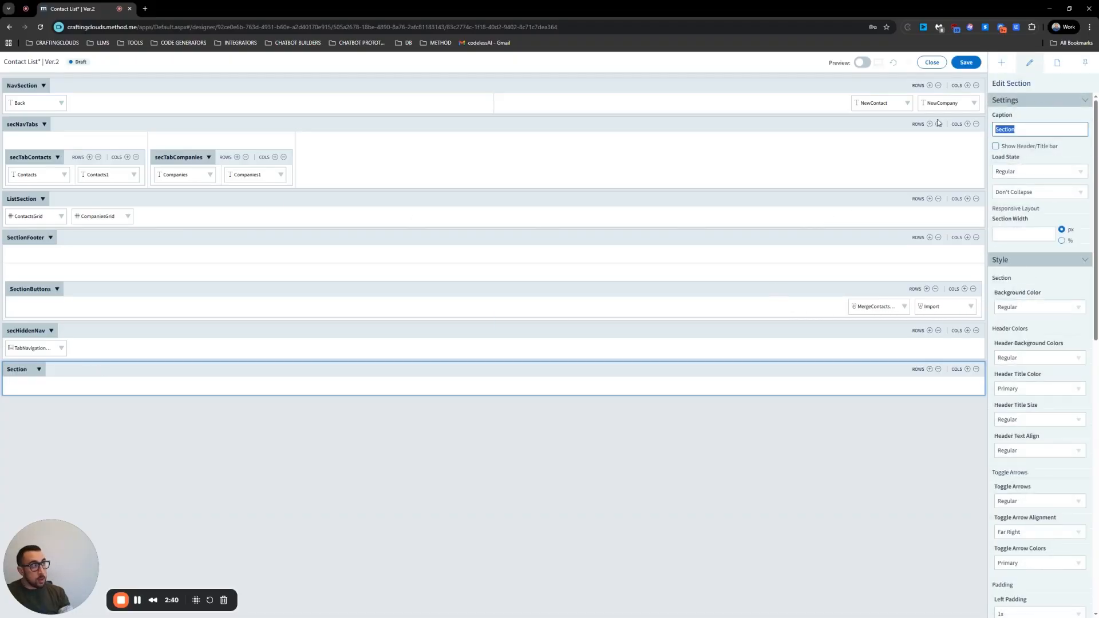
text(secBatch)
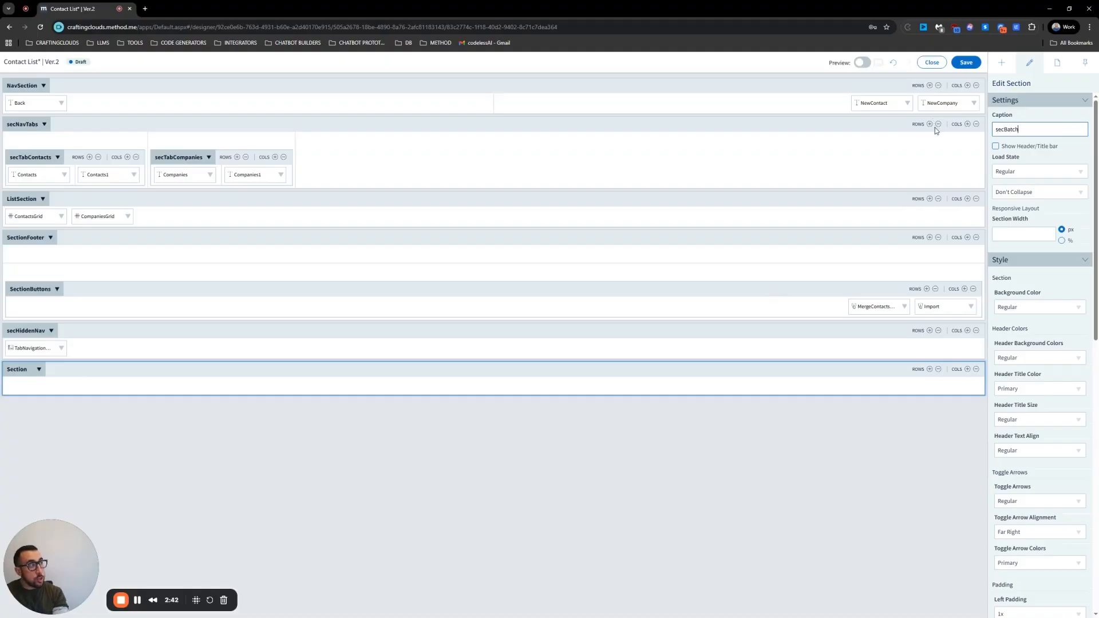
Step: Move the secBatch section up until it sits directly between NavSection and secNavTabs
click(39, 369)
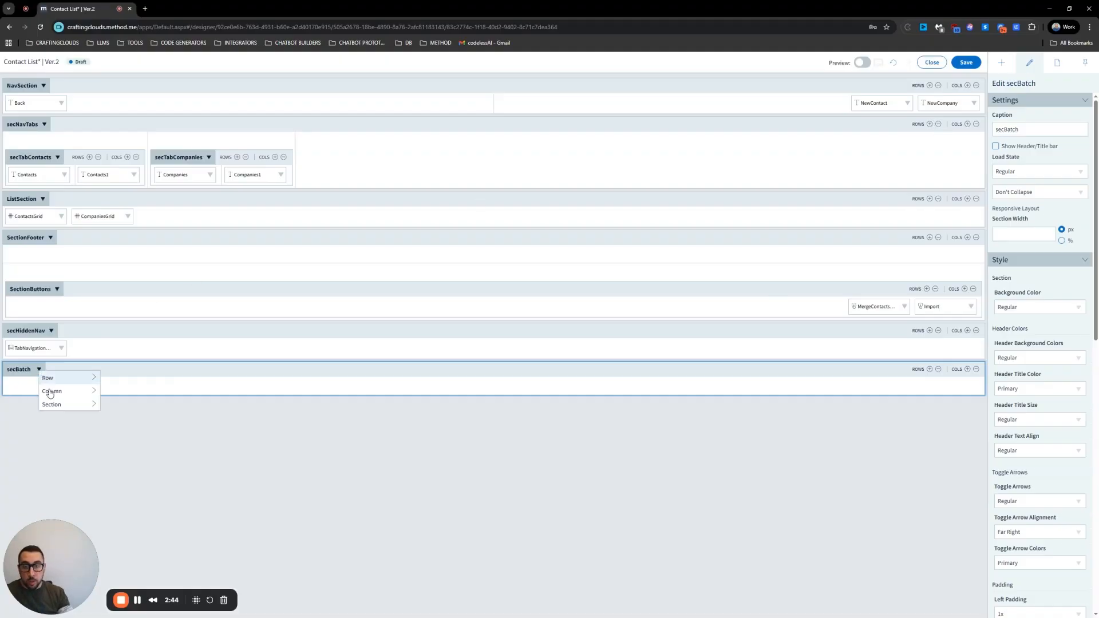
mouse_move(69, 404)
click(123, 418)
click(39, 331)
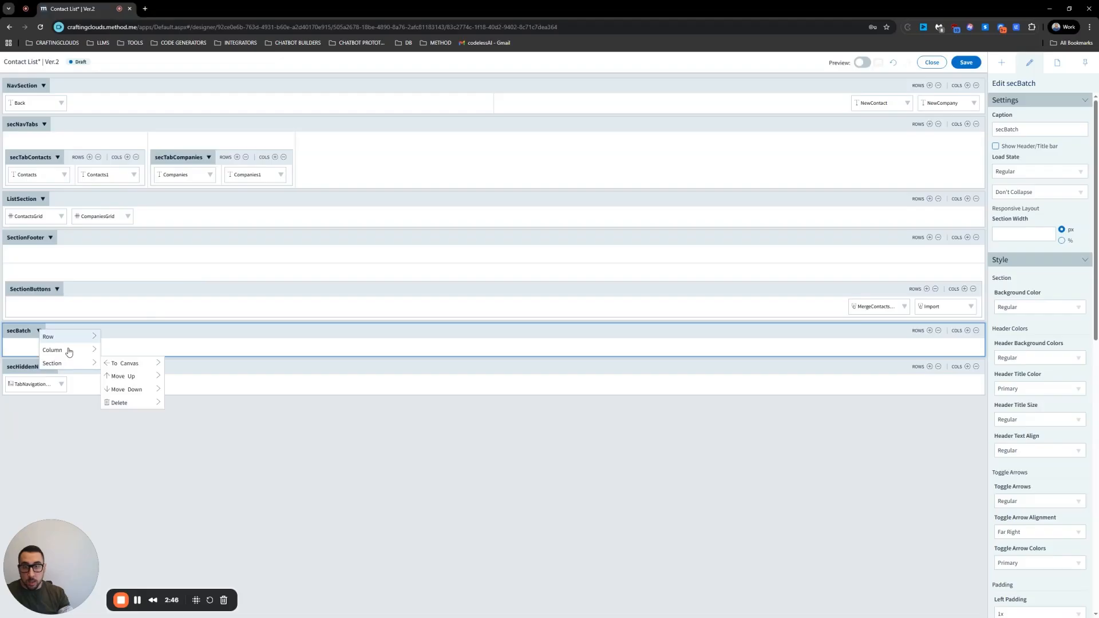
click(123, 376)
click(39, 237)
mouse_move(104, 267)
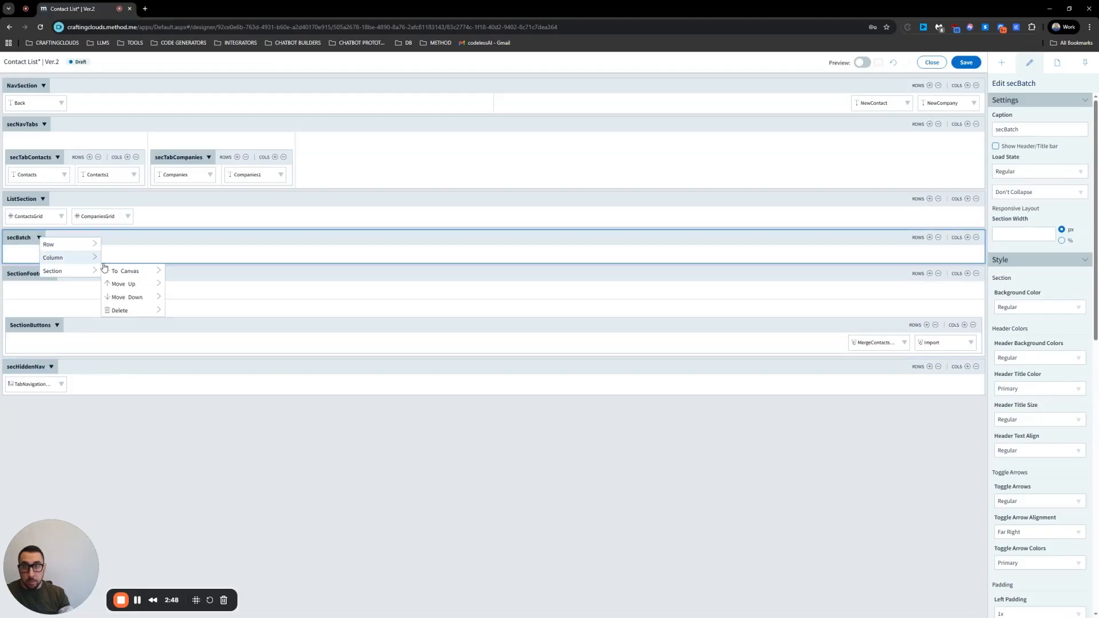
click(122, 284)
click(39, 199)
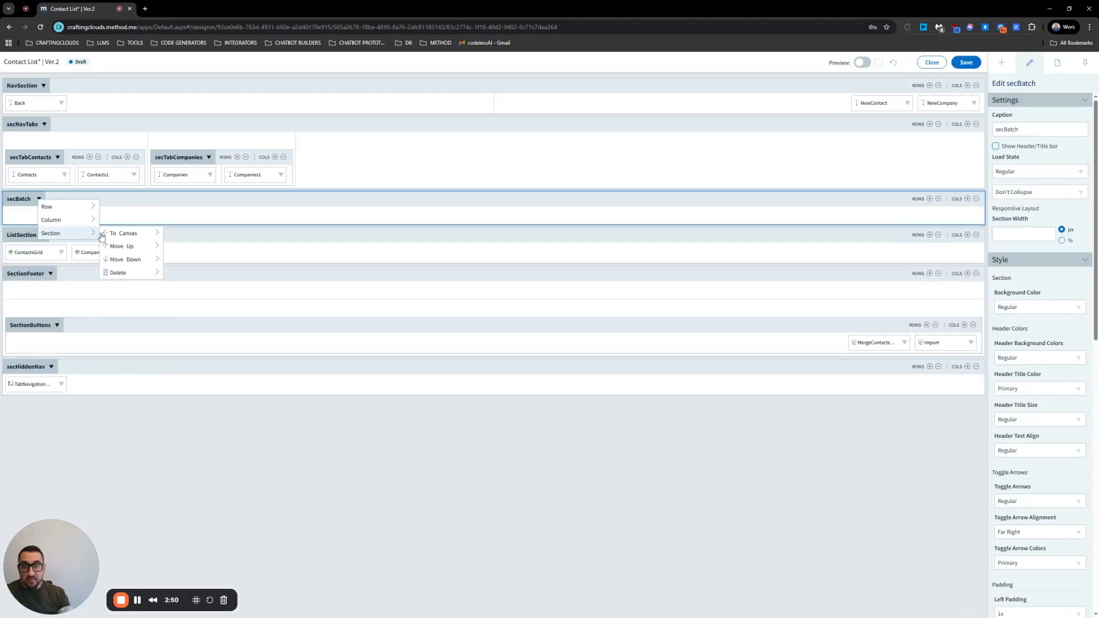
click(122, 246)
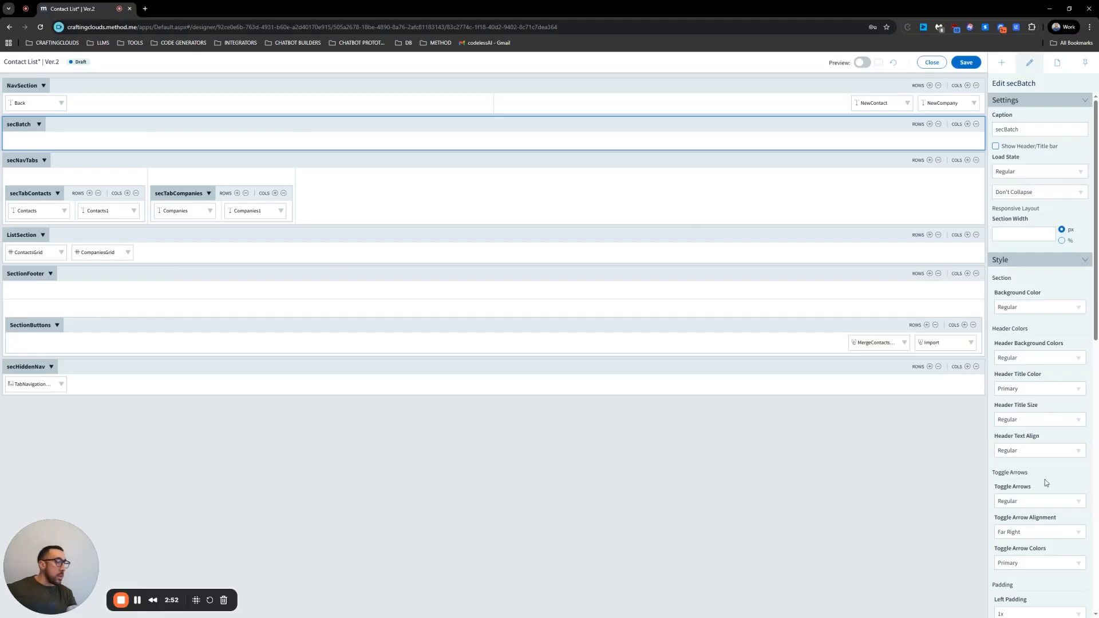
Step: Set the top and bottom padding of the secBatch section to 1x
scroll(1040, 504, down, 3)
click(1036, 544)
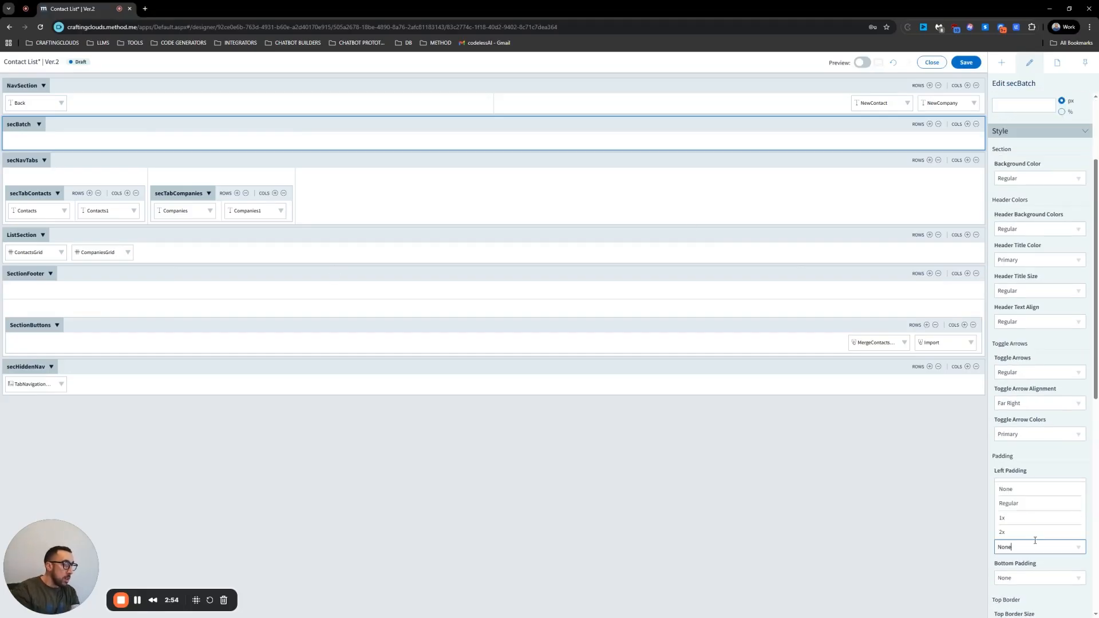
click(1025, 518)
click(1035, 577)
click(1025, 548)
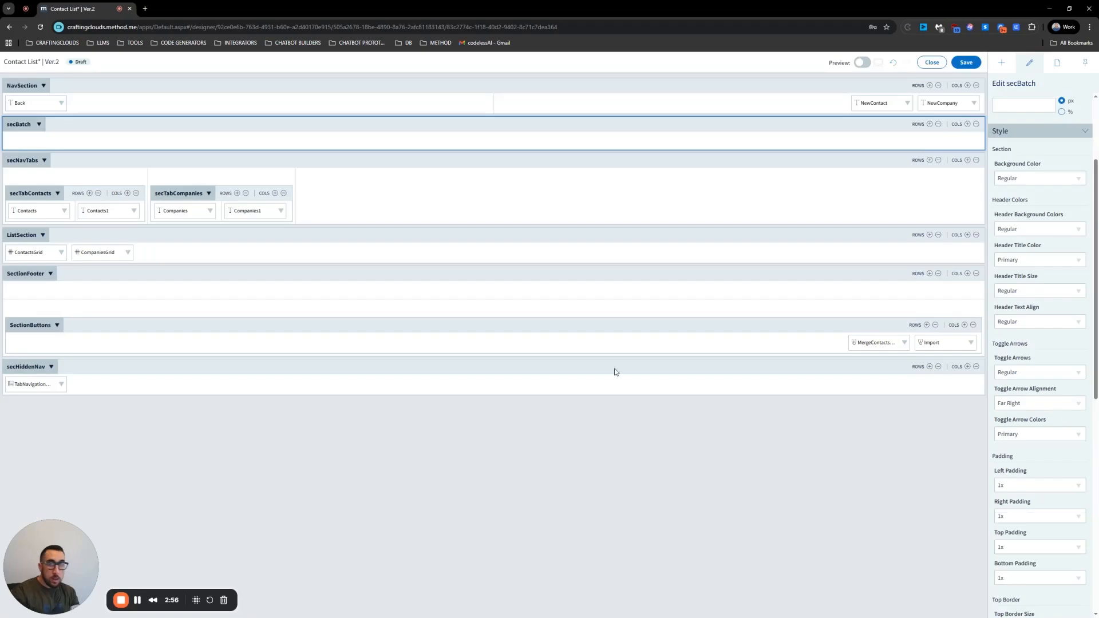
Step: Split secBatch into two columns in a single row and insert a nested section in the first column
click(930, 124)
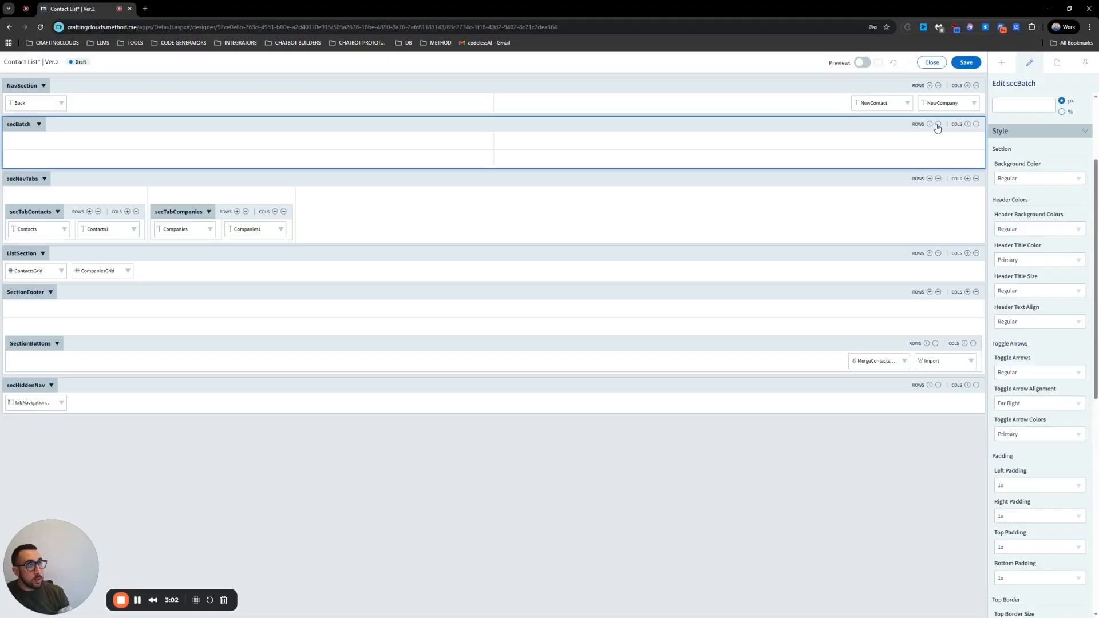
click(938, 125)
click(1000, 62)
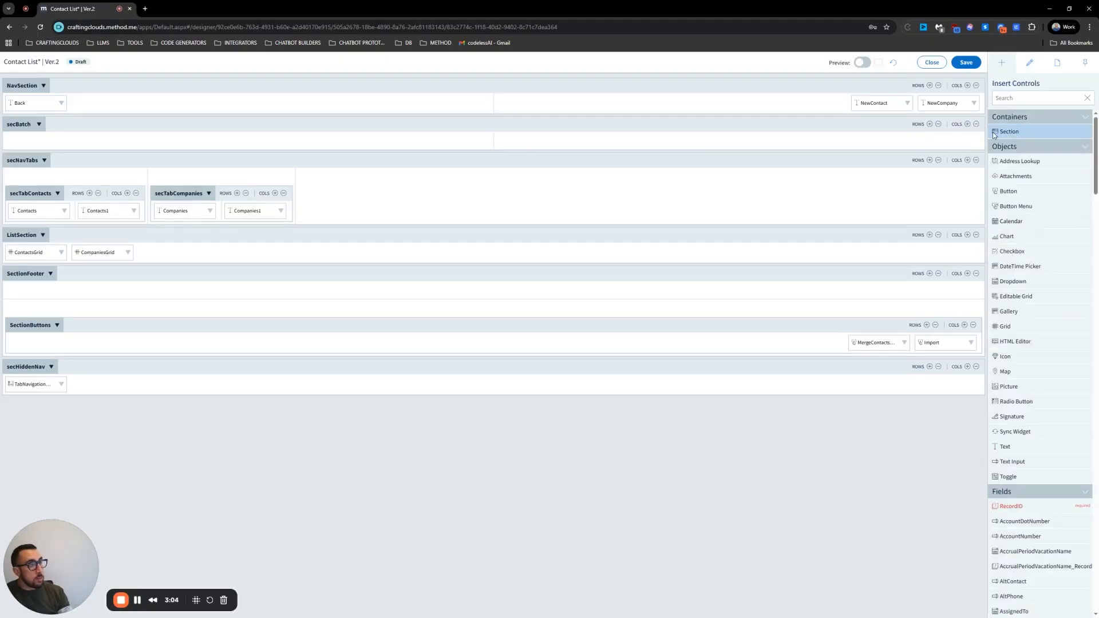
drag(994, 133, 395, 145)
Step: Set the column width of secBatch's first cell to 30 %
click(441, 137)
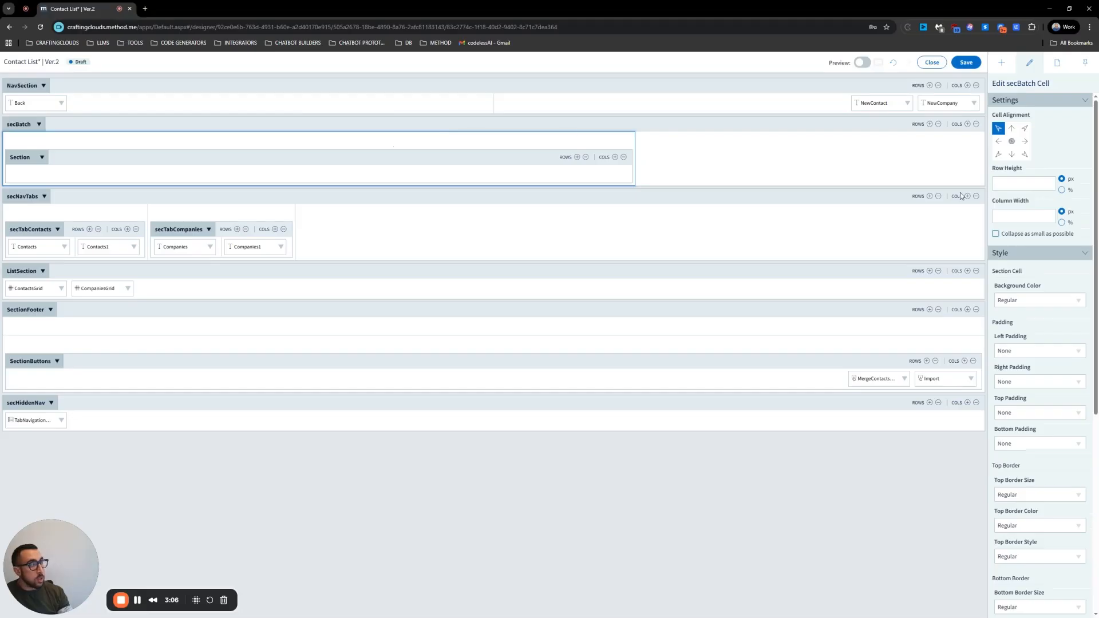
click(1062, 223)
click(1023, 215)
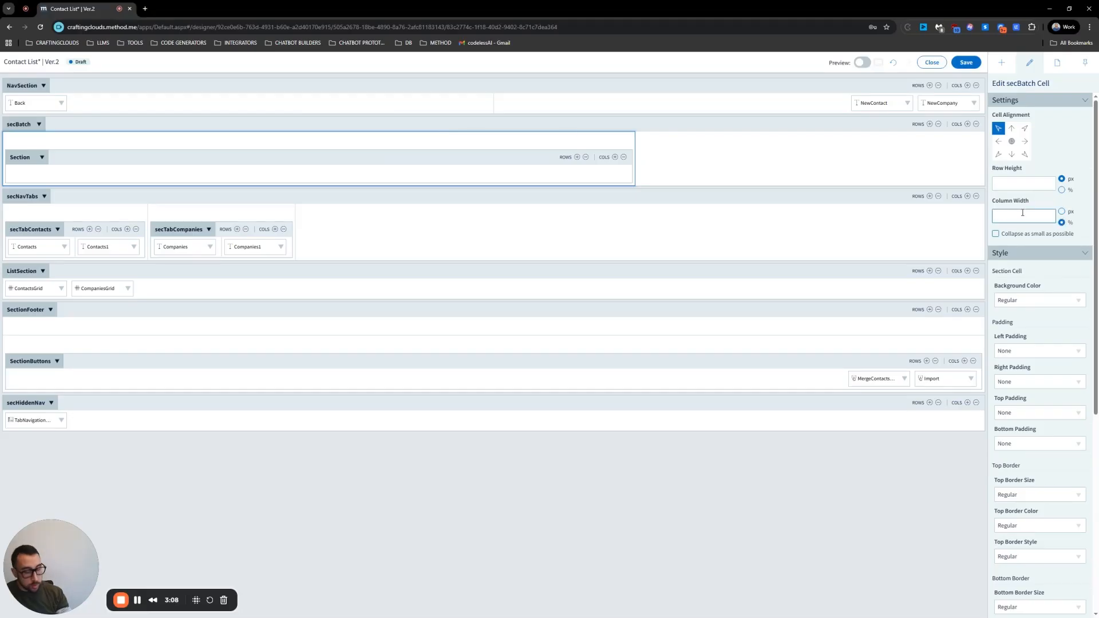
text(30)
Step: Set the left and right padding of the section nested in secBatch to None
click(100, 169)
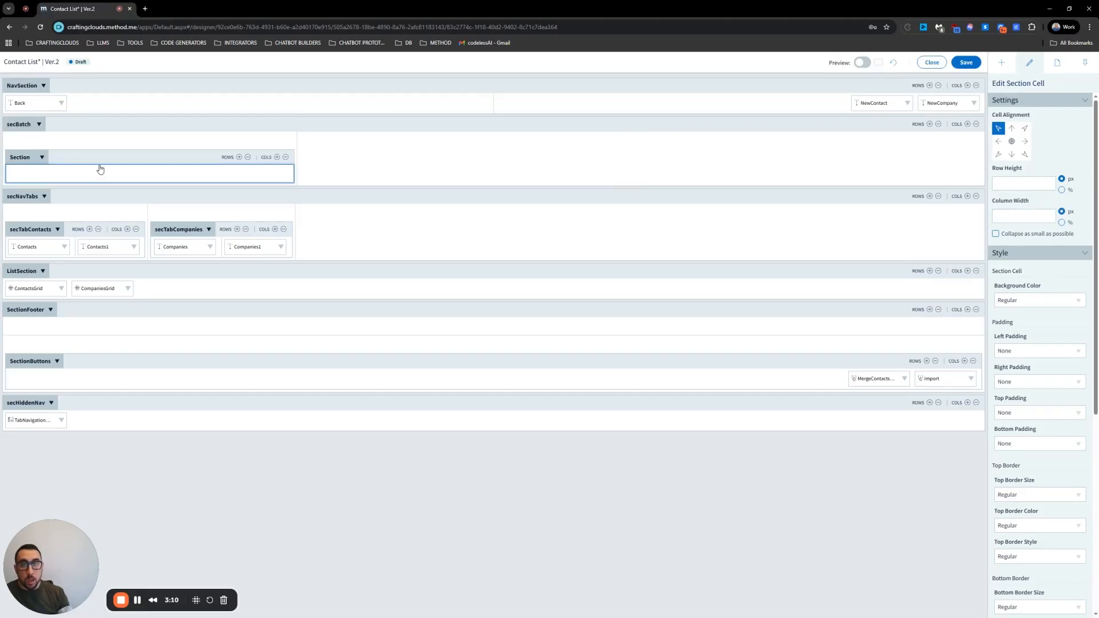
click(107, 159)
scroll(1029, 394, down, 5)
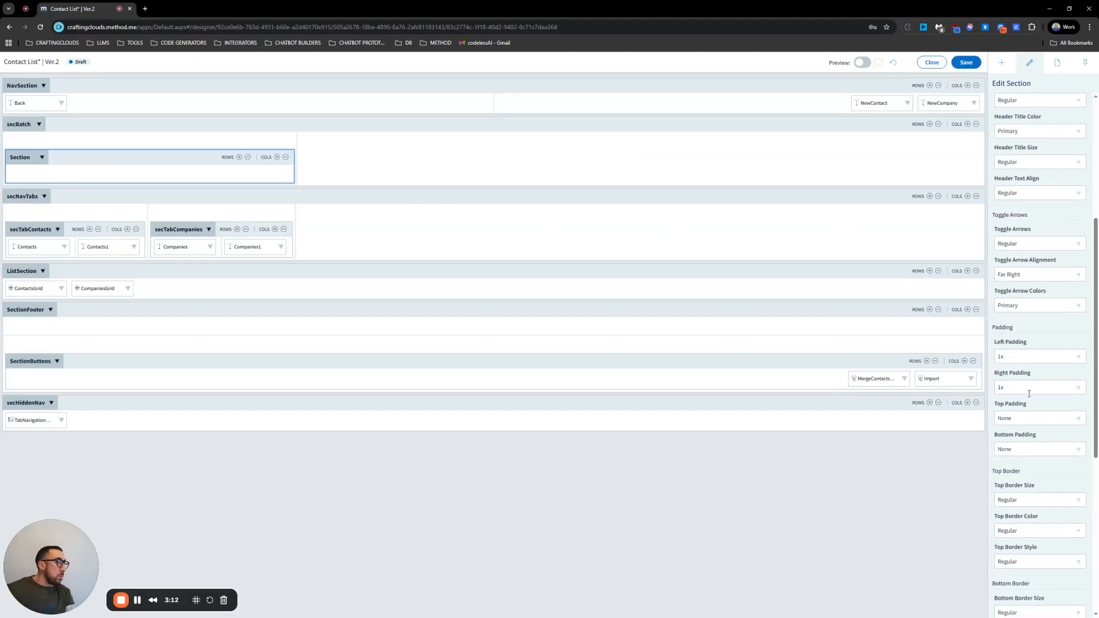
click(1029, 389)
click(1013, 402)
click(1019, 357)
click(1011, 373)
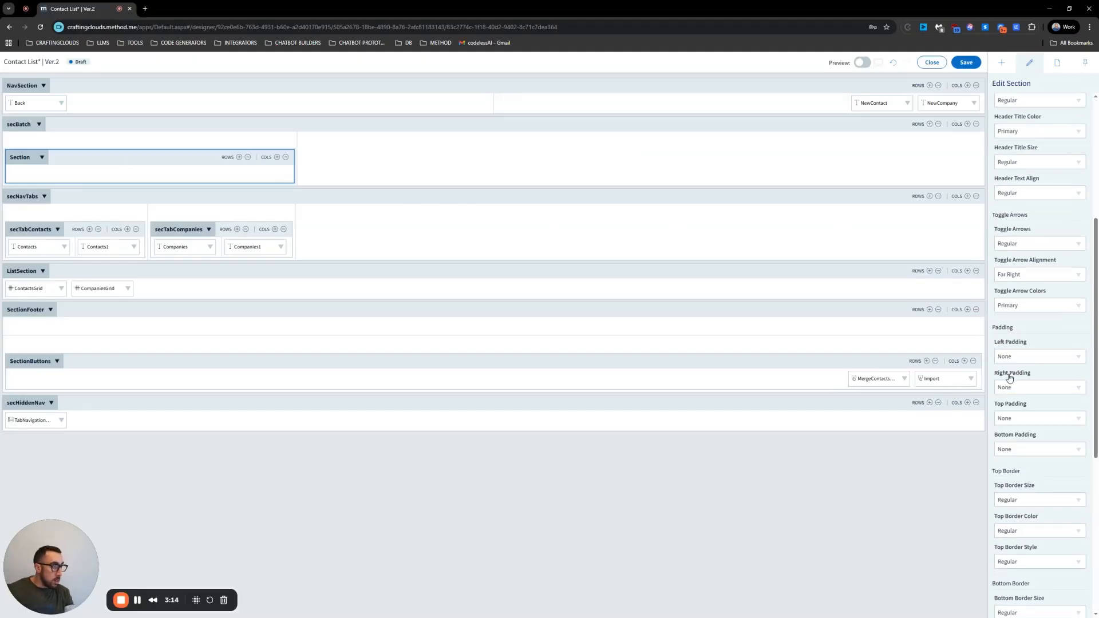
Step: Set the background color of the secBatch section to Silver
click(171, 129)
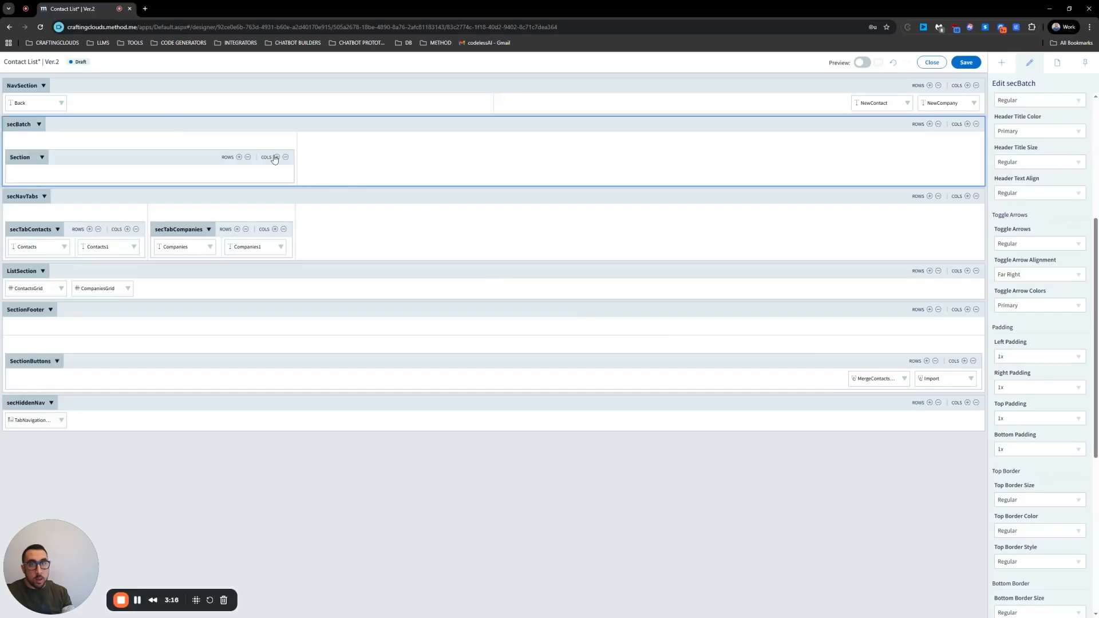
scroll(1029, 326, up, 3)
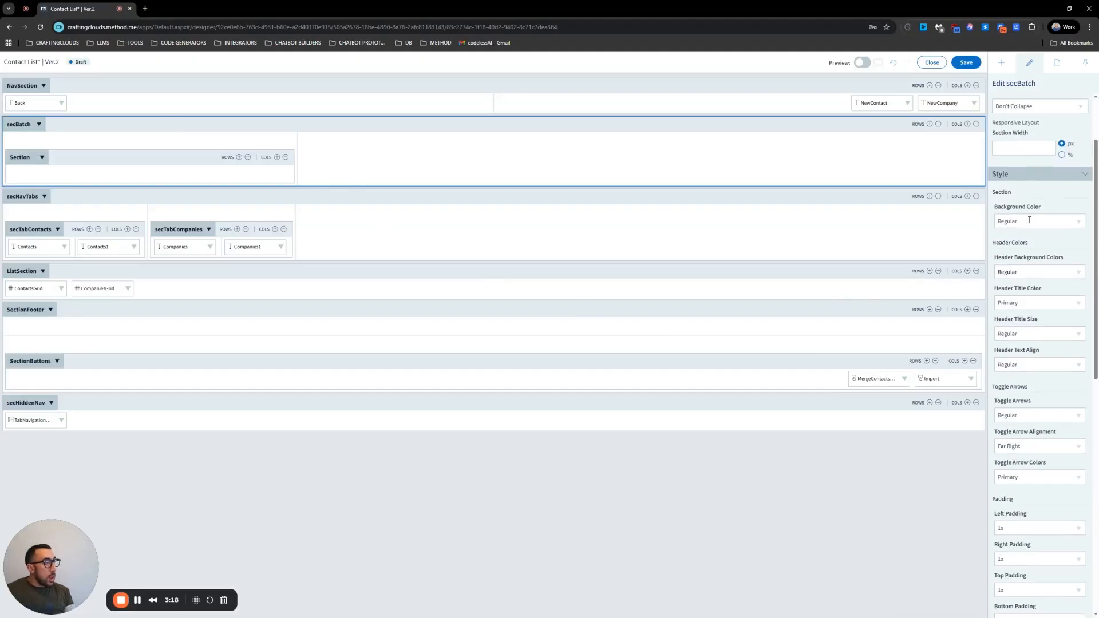
click(1029, 220)
scroll(1022, 280, down, 1)
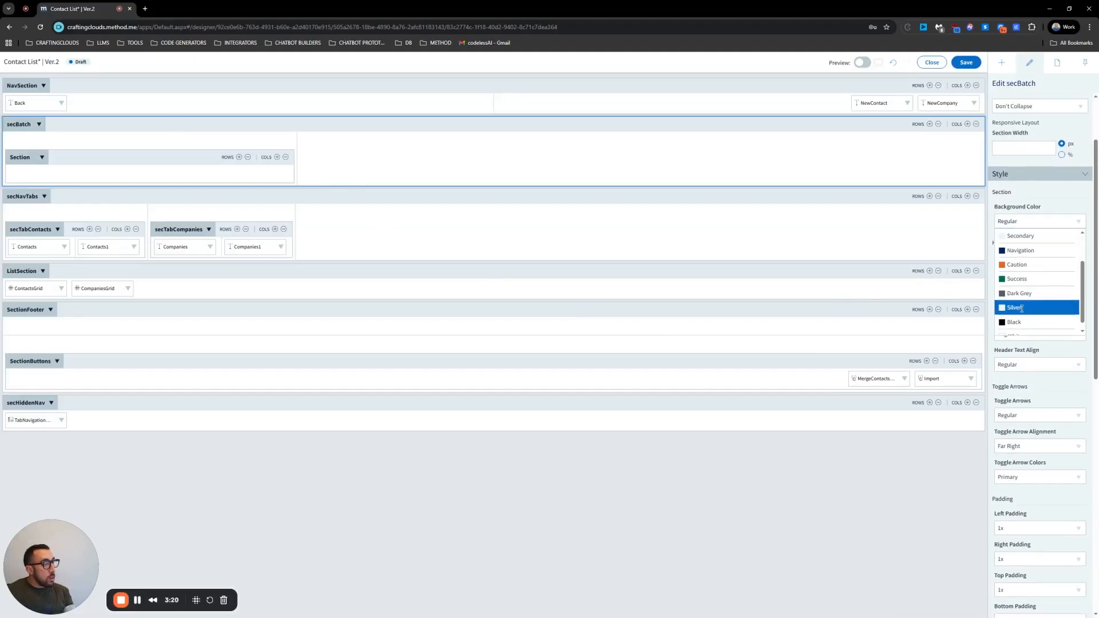
click(1022, 309)
Step: Give secBatch a top border with size 4px, color Primary and style Double
scroll(991, 298, down, 5)
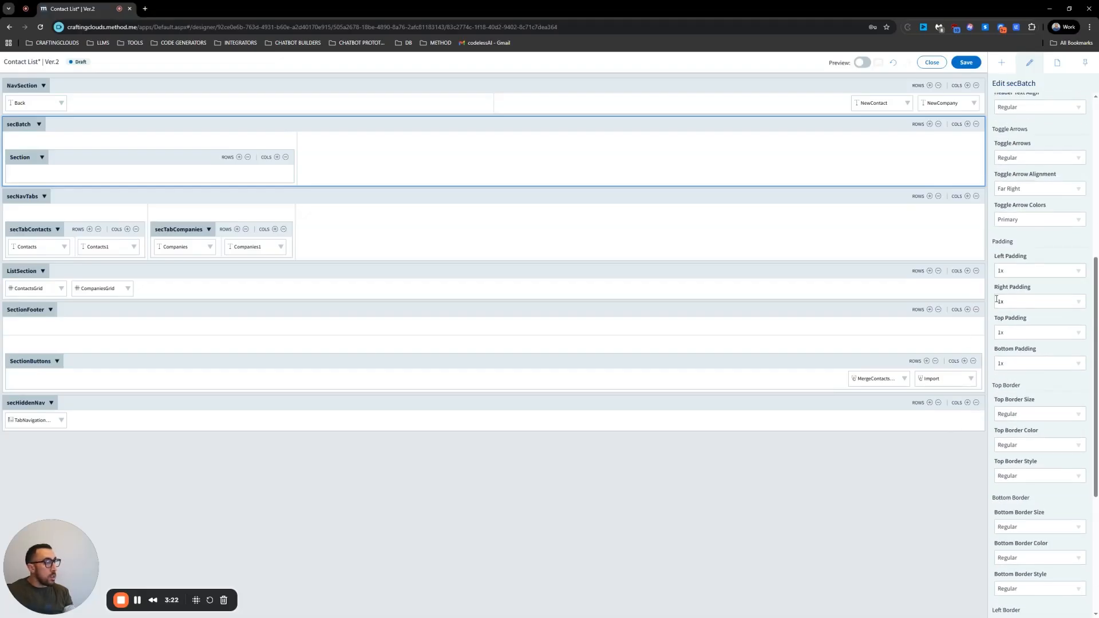
scroll(1015, 322, down, 2)
click(1021, 330)
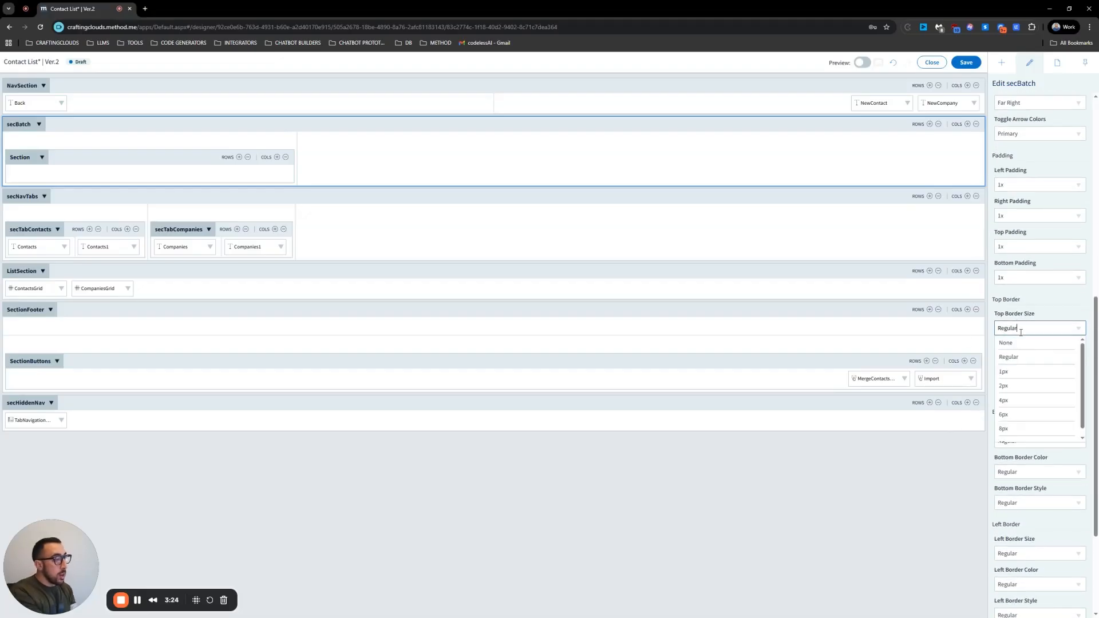
click(1029, 379)
click(1022, 359)
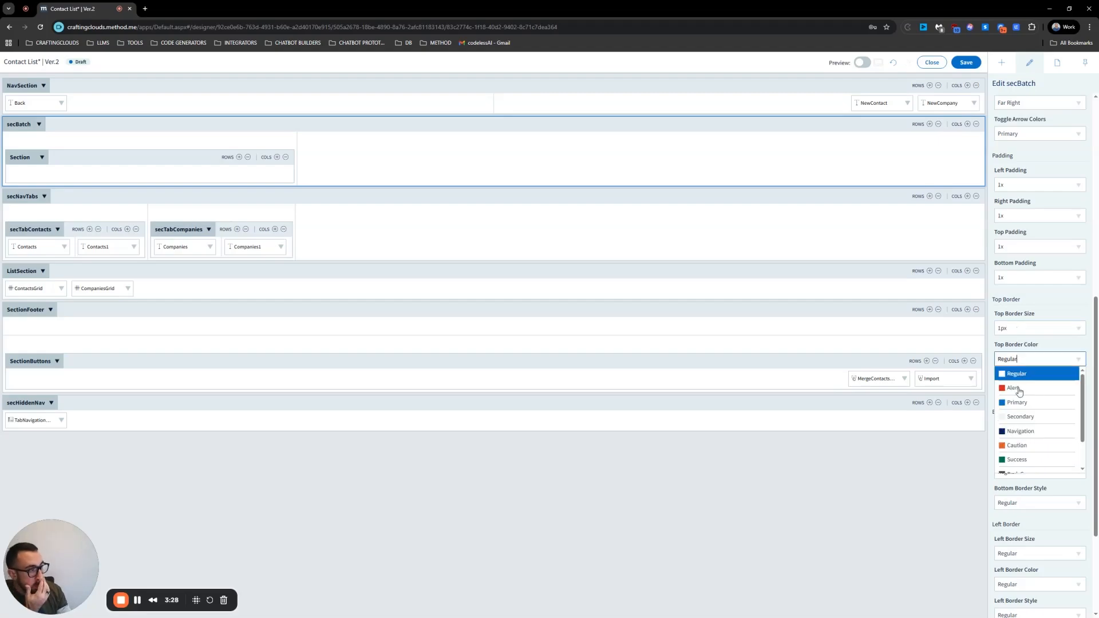
click(1018, 403)
click(1021, 390)
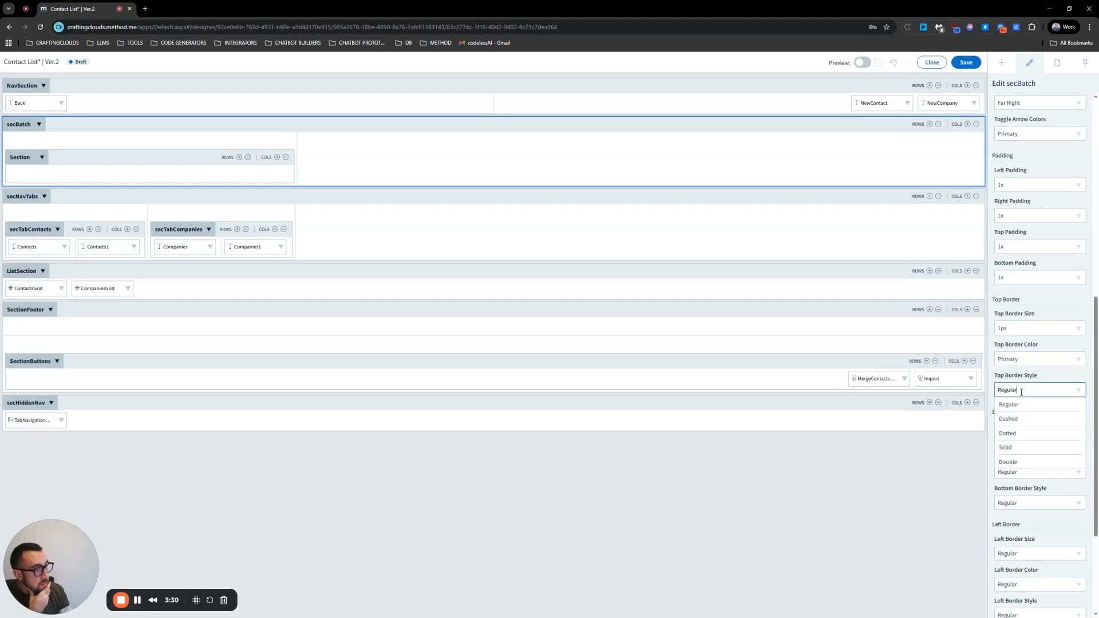
click(1008, 461)
click(1019, 328)
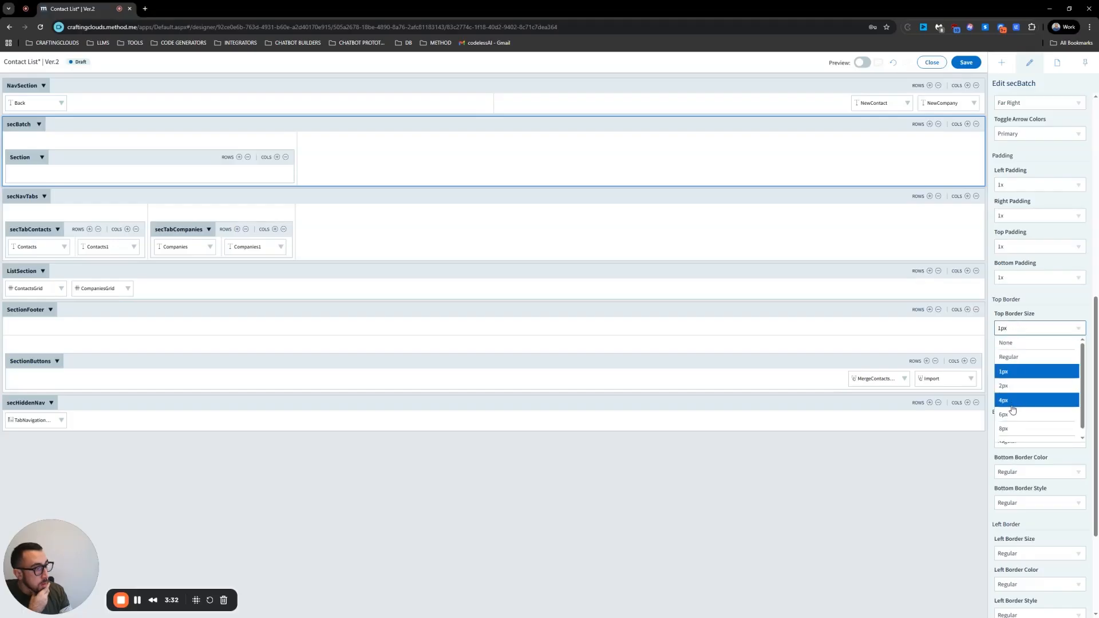
click(1012, 402)
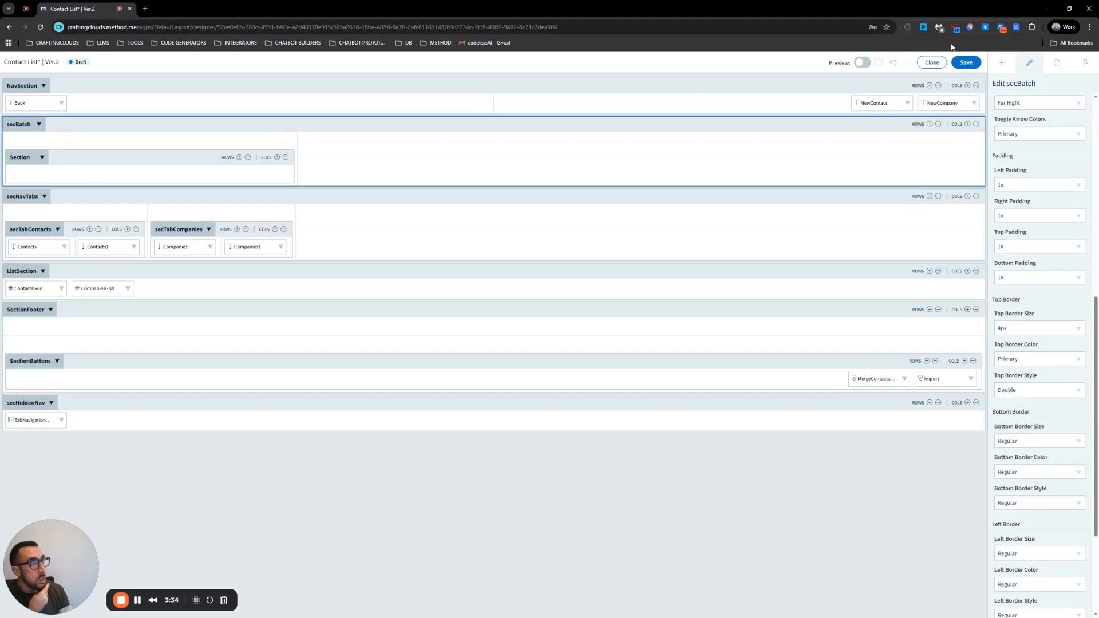
Step: Look through the insertable controls and table fields, and check which table the screen is based on
click(1002, 62)
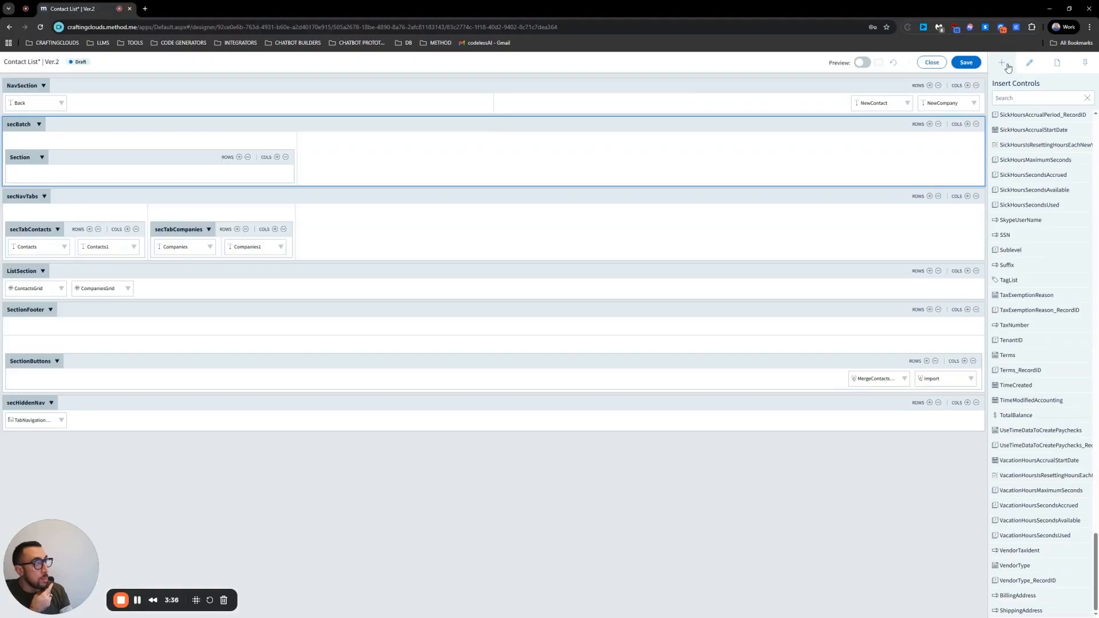
scroll(1055, 138, up, 20)
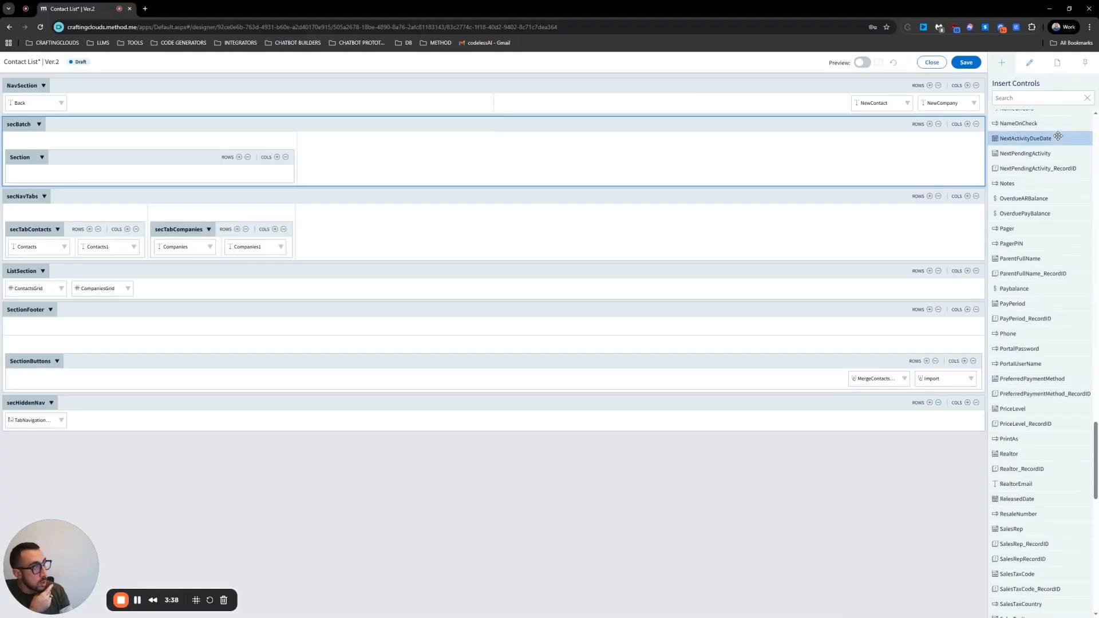
scroll(1055, 142, up, 7)
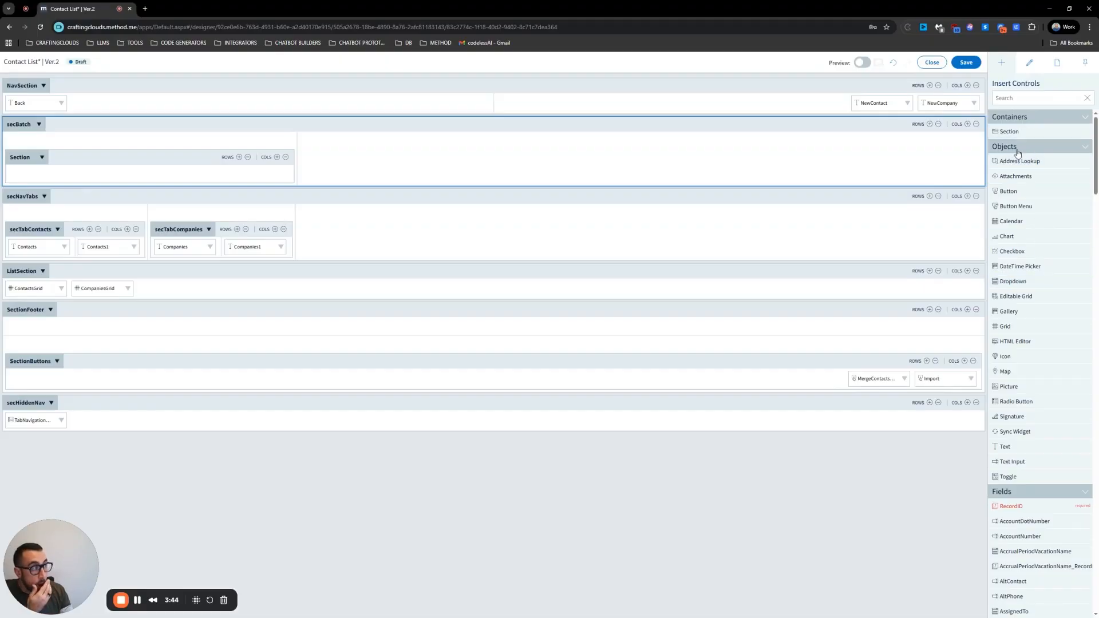
scroll(1024, 280, down, 5)
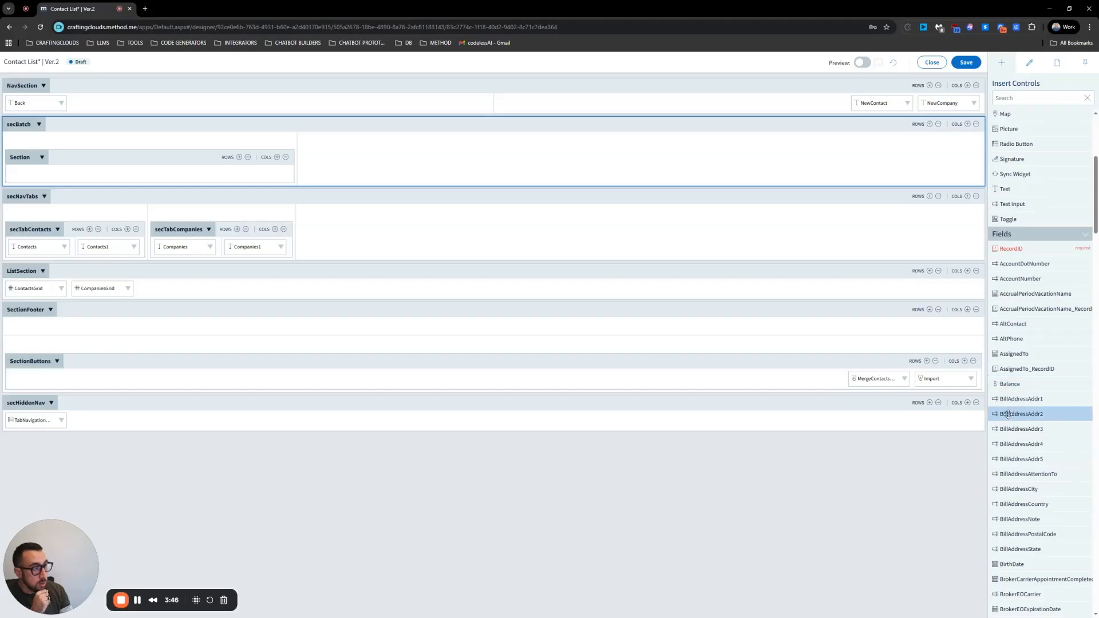
scroll(1013, 313, down, 3)
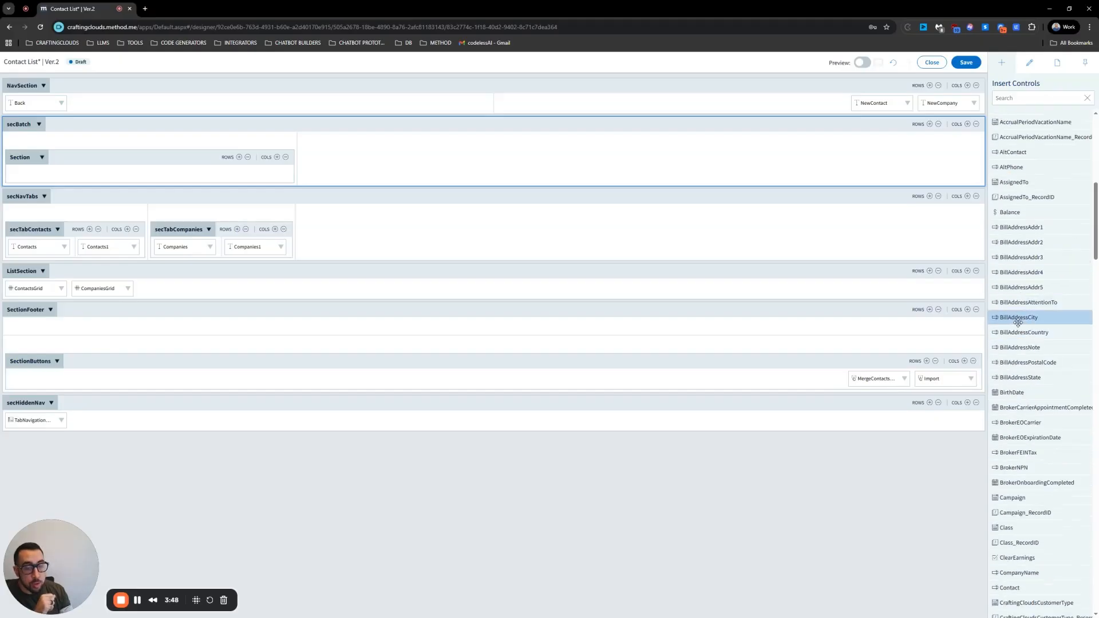
click(1057, 62)
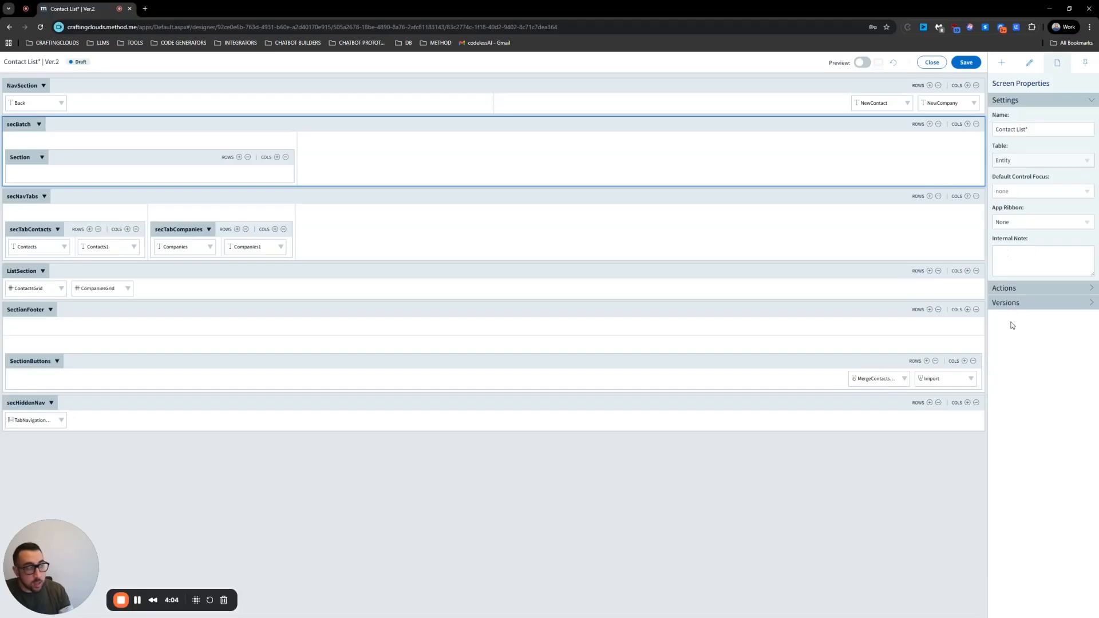
click(1002, 63)
scroll(1025, 394, down, 4)
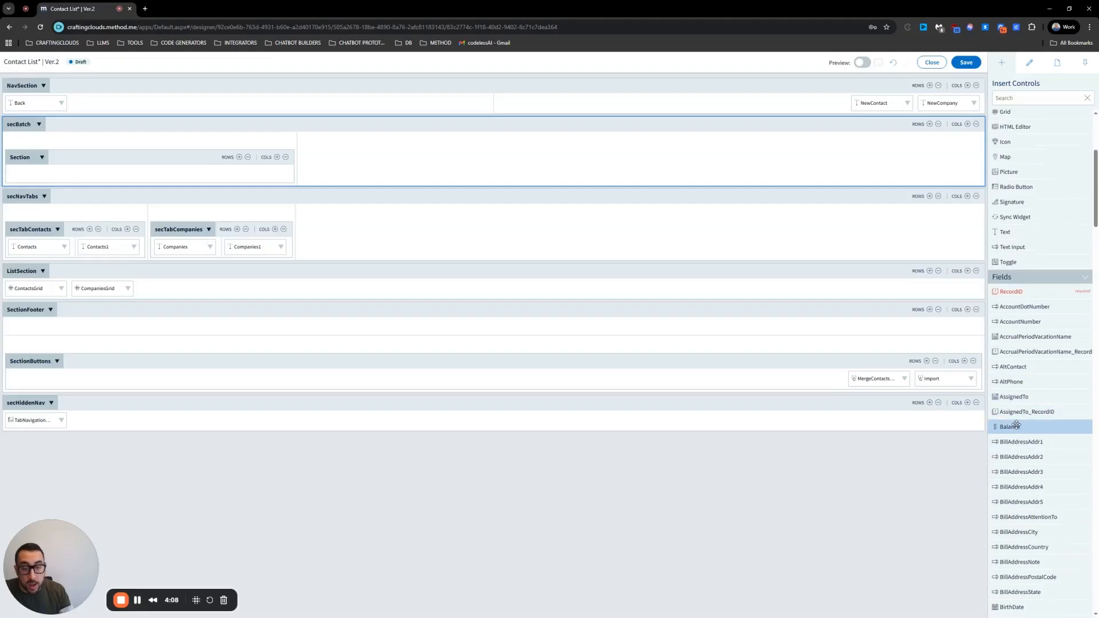
scroll(1019, 366, up, 4)
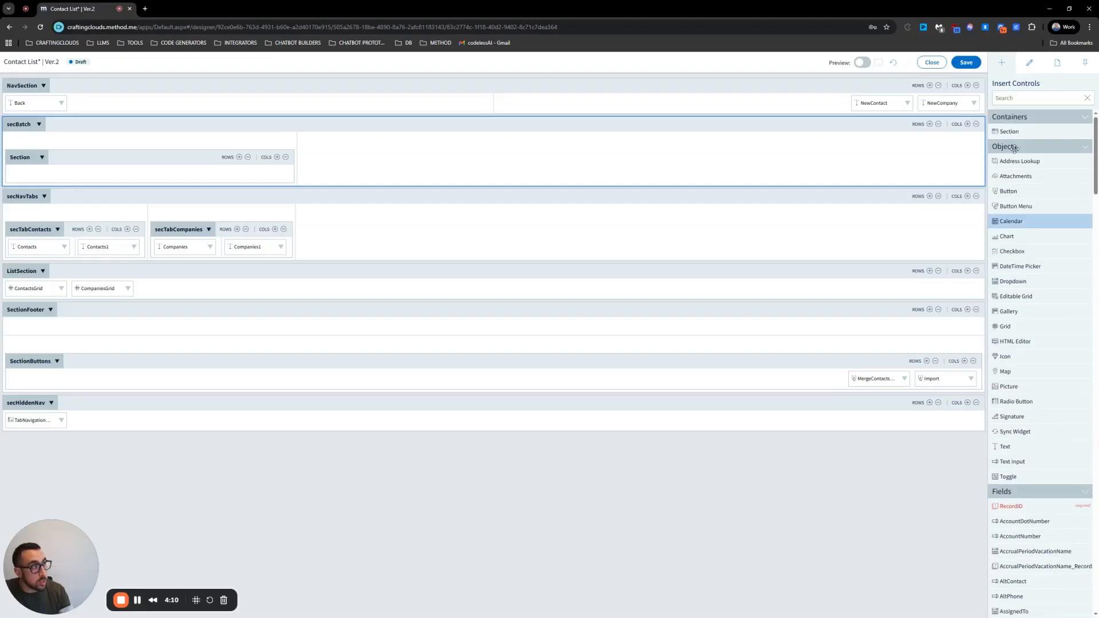
Step: Insert a Dropdown into the section nested in secBatch and set its base table to CraftingCloudsCustomerType
drag(1013, 281, 128, 174)
click(668, 352)
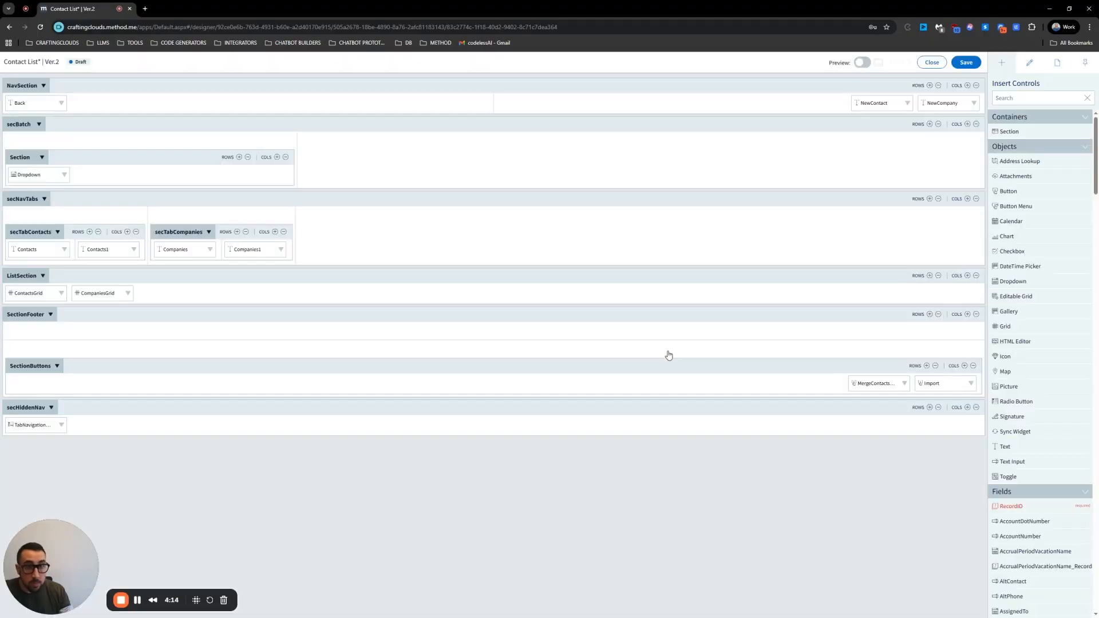
click(29, 174)
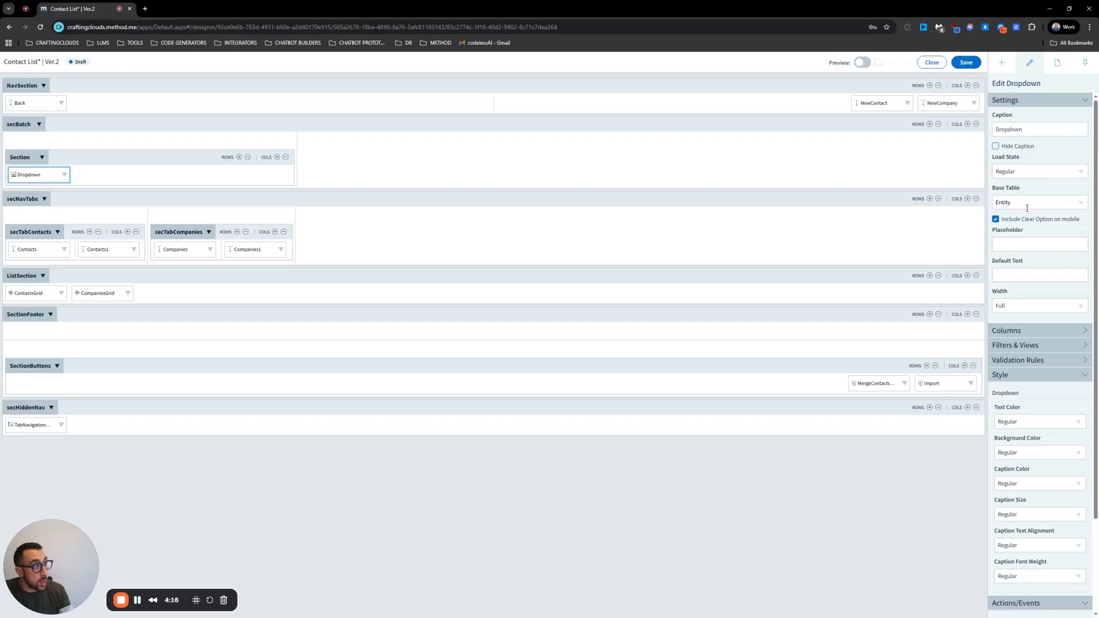
click(1076, 204)
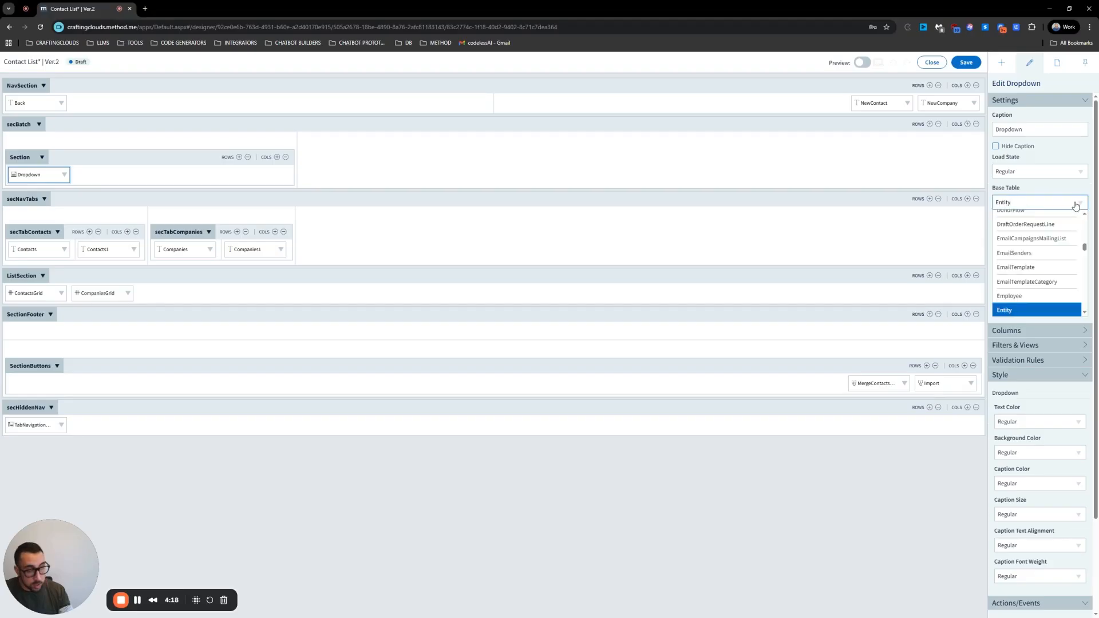
key(Return)
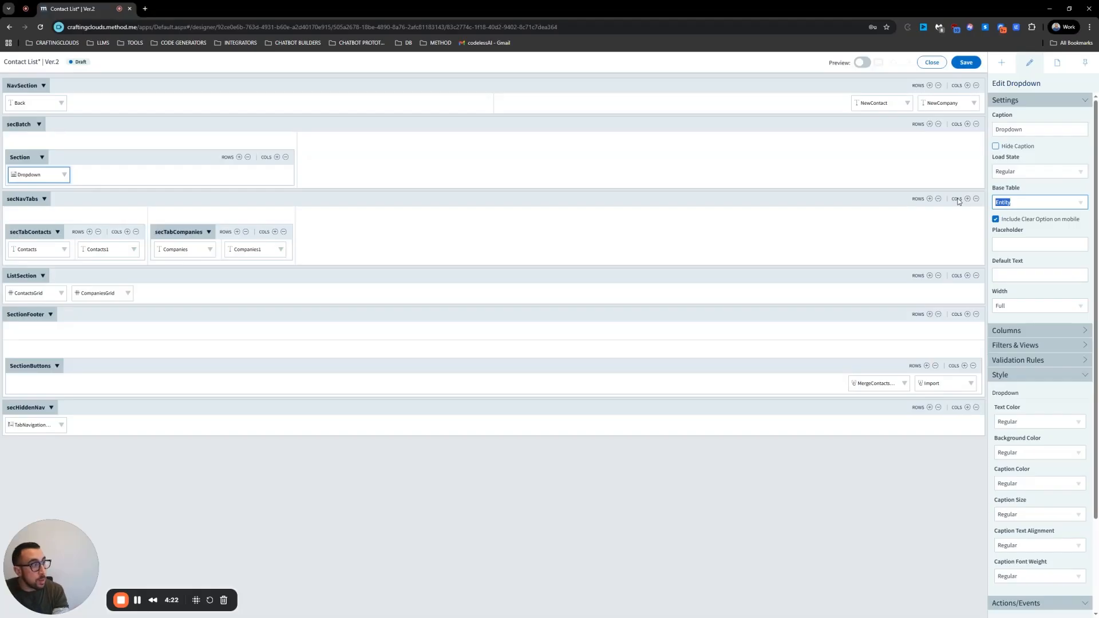
text(craft)
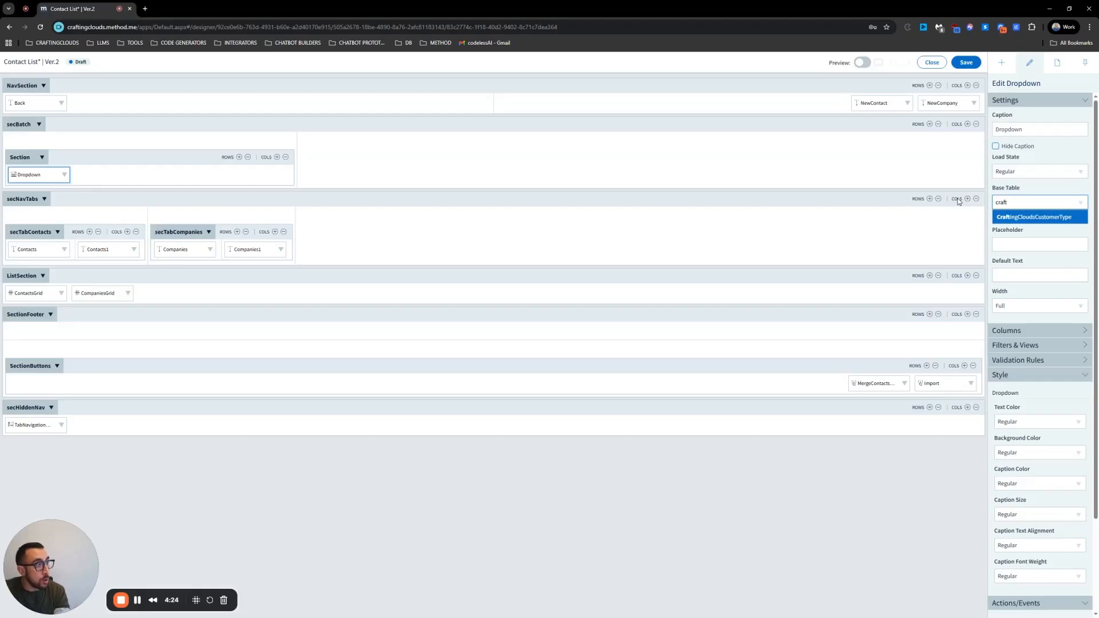
key(Return)
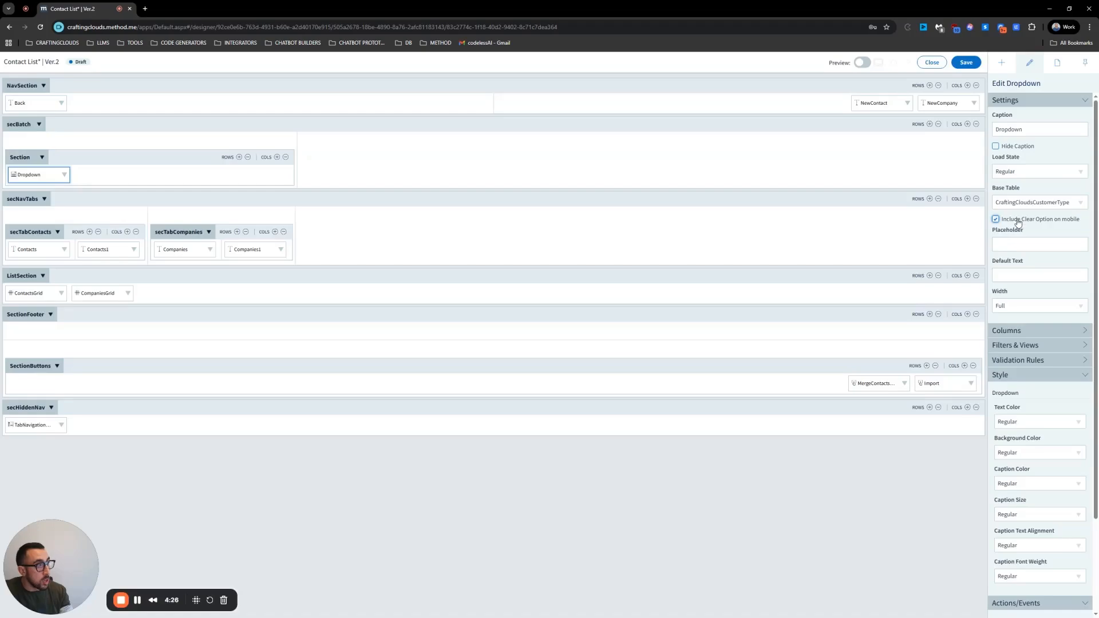
Step: Set the dropdown's caption to Customer Type and add the CraftingCloudsCustomerType field as a column
click(1047, 130)
text(c)
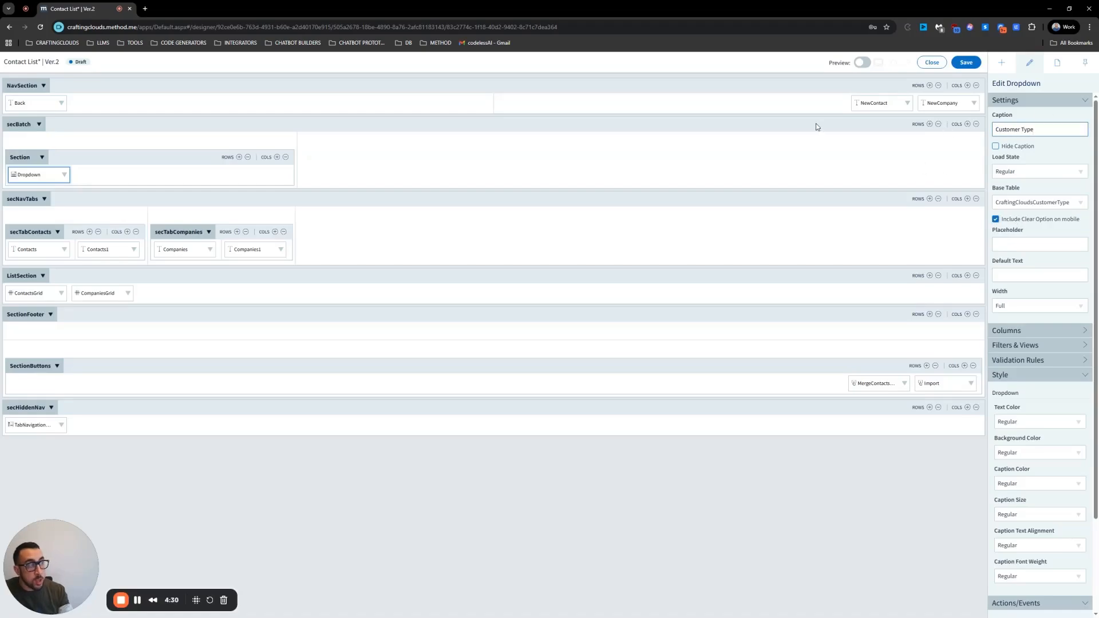
click(64, 174)
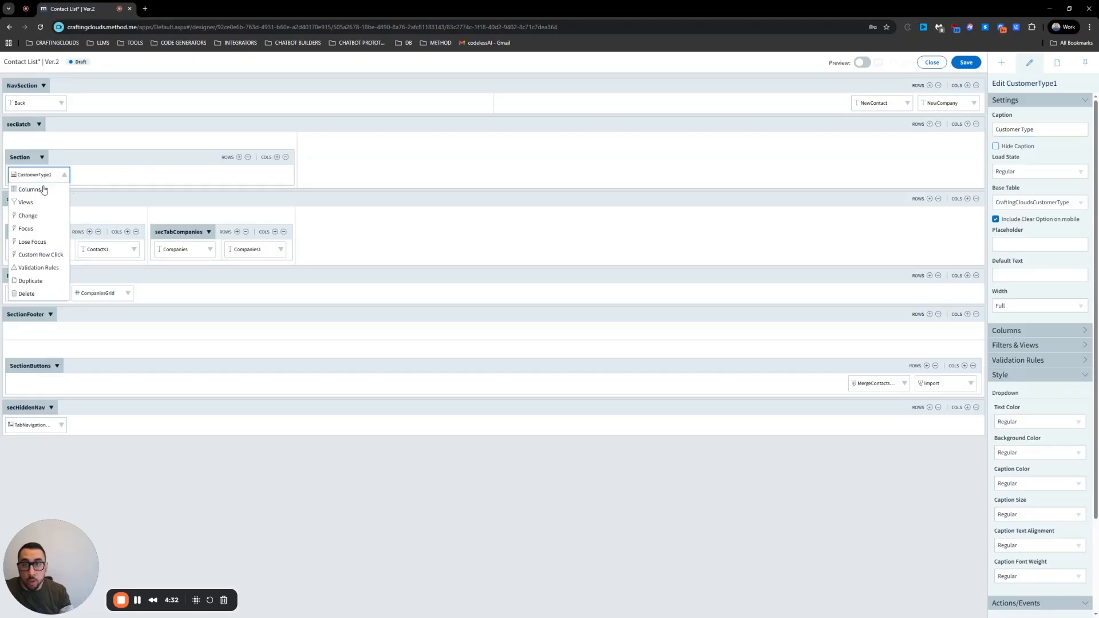
click(30, 190)
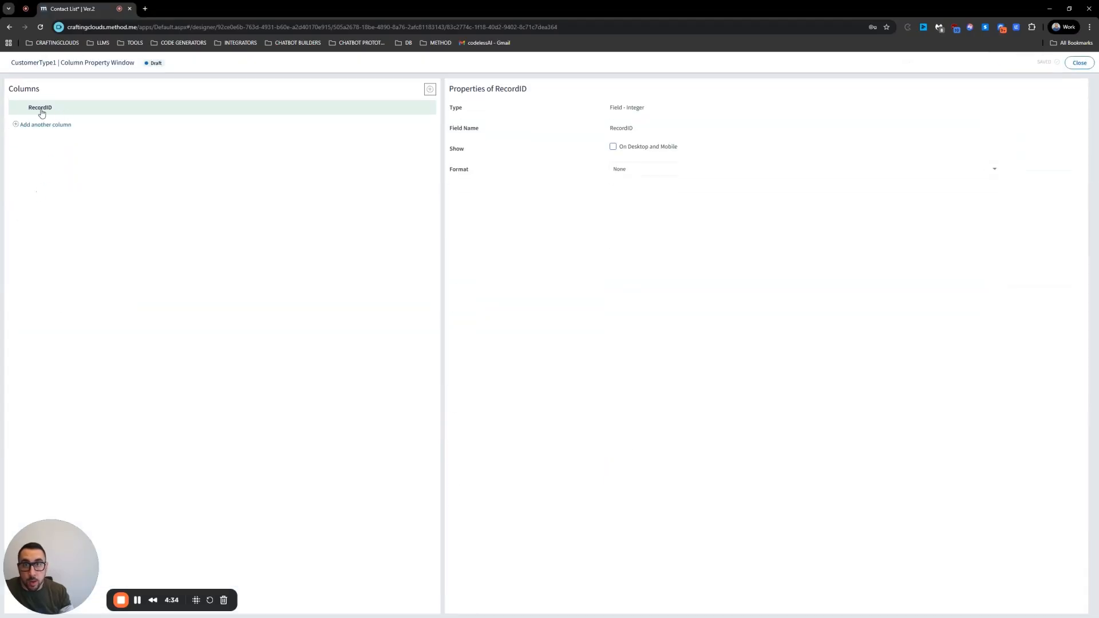
click(50, 125)
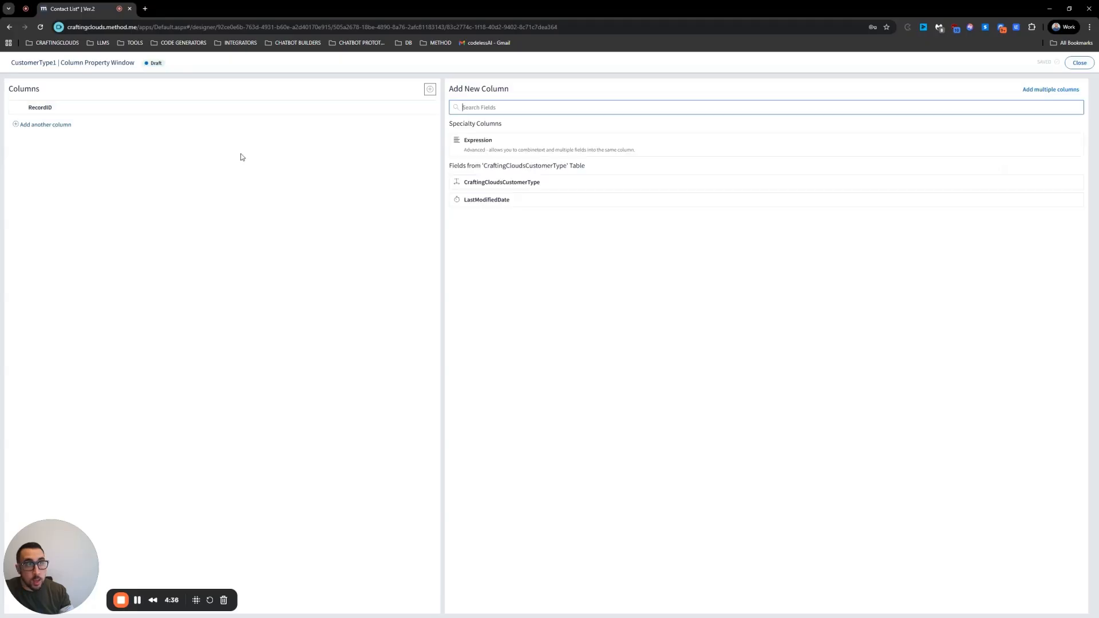
click(490, 183)
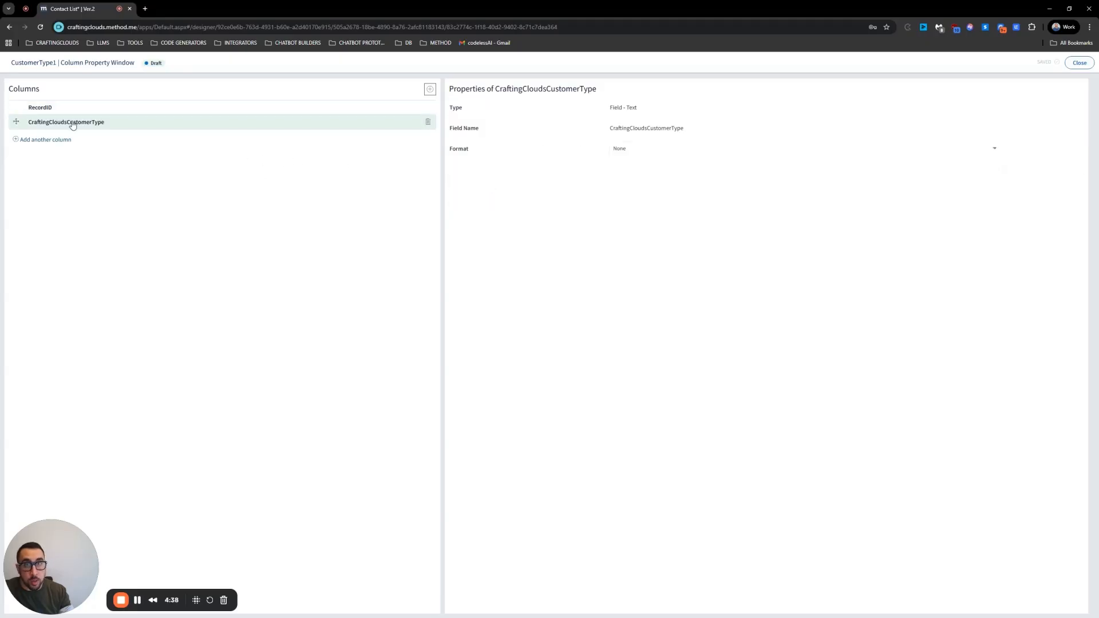
click(1080, 63)
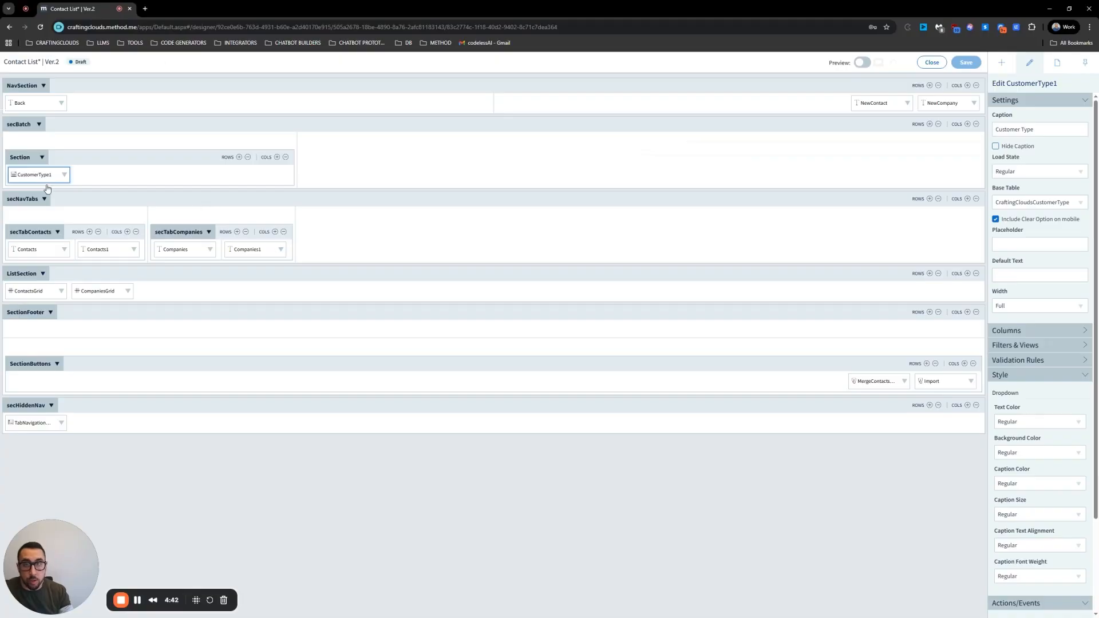
Step: Add a second row to the nested section and insert a button with the text Update in it
click(239, 157)
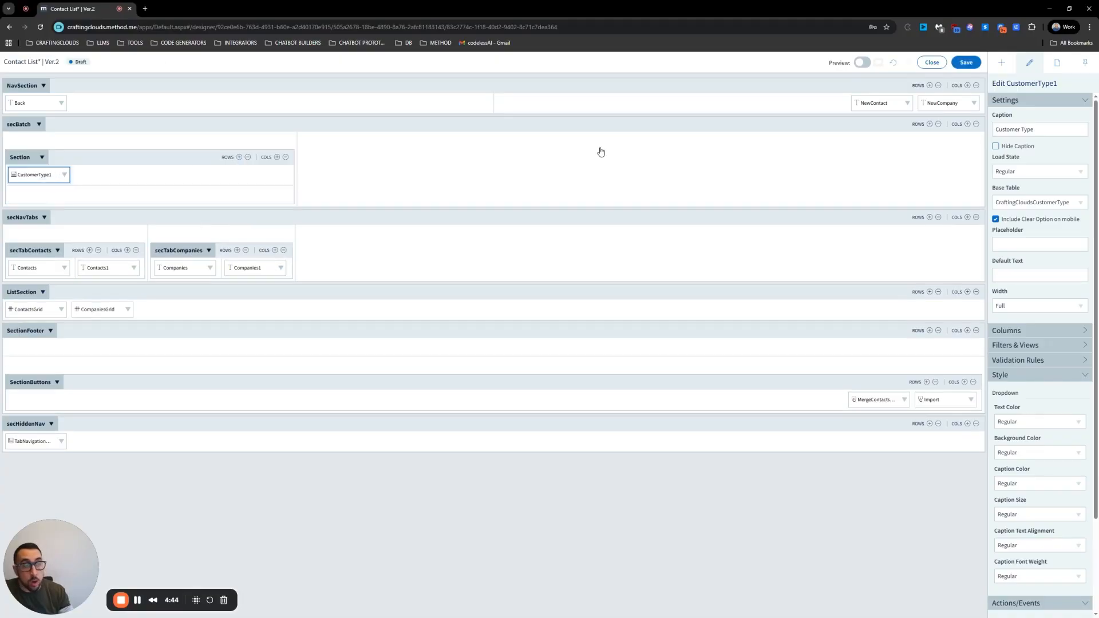
click(1002, 63)
drag(1036, 189, 39, 197)
click(38, 197)
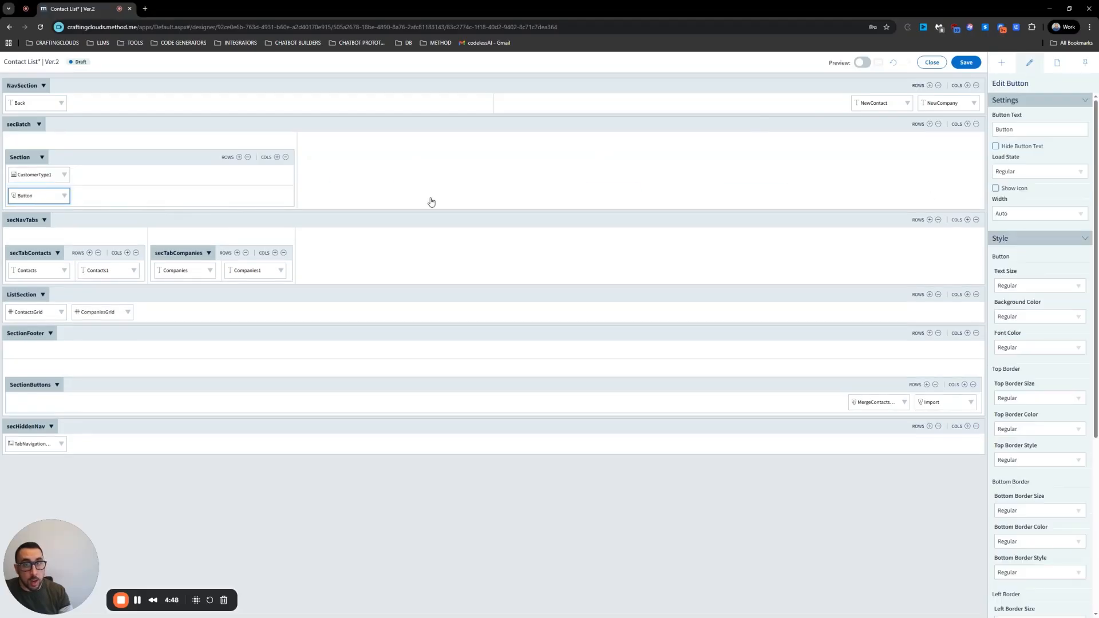
double_click(1020, 129)
text(Update)
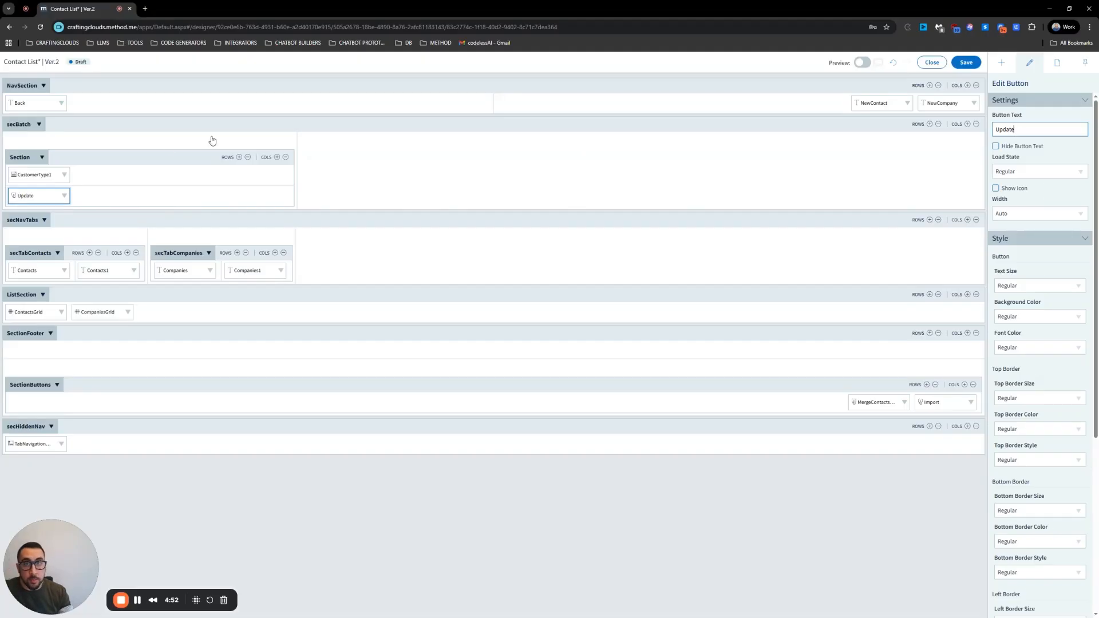
Step: Insert a row above the nested section in secBatch and place a Text control in its first cell
click(173, 143)
right_click(174, 142)
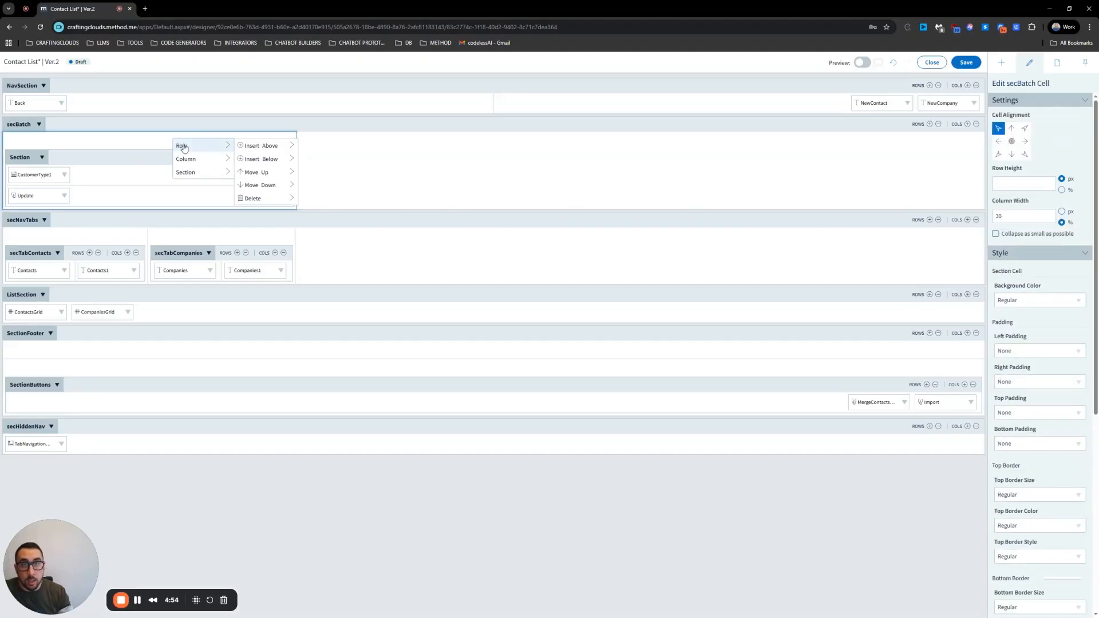
click(254, 150)
click(1001, 64)
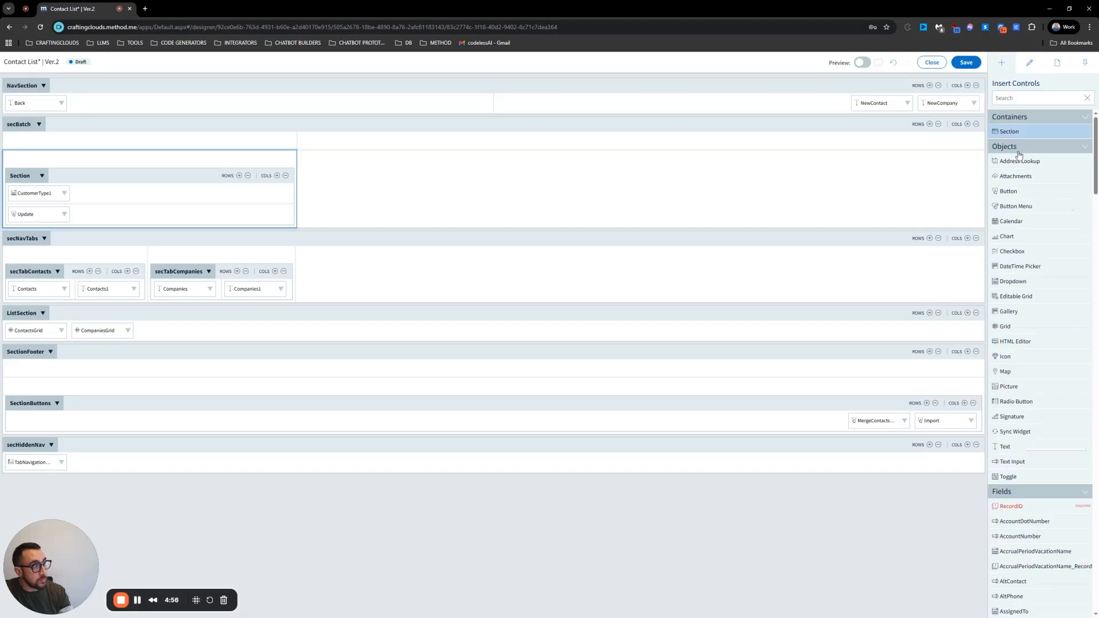
drag(1005, 447, 169, 145)
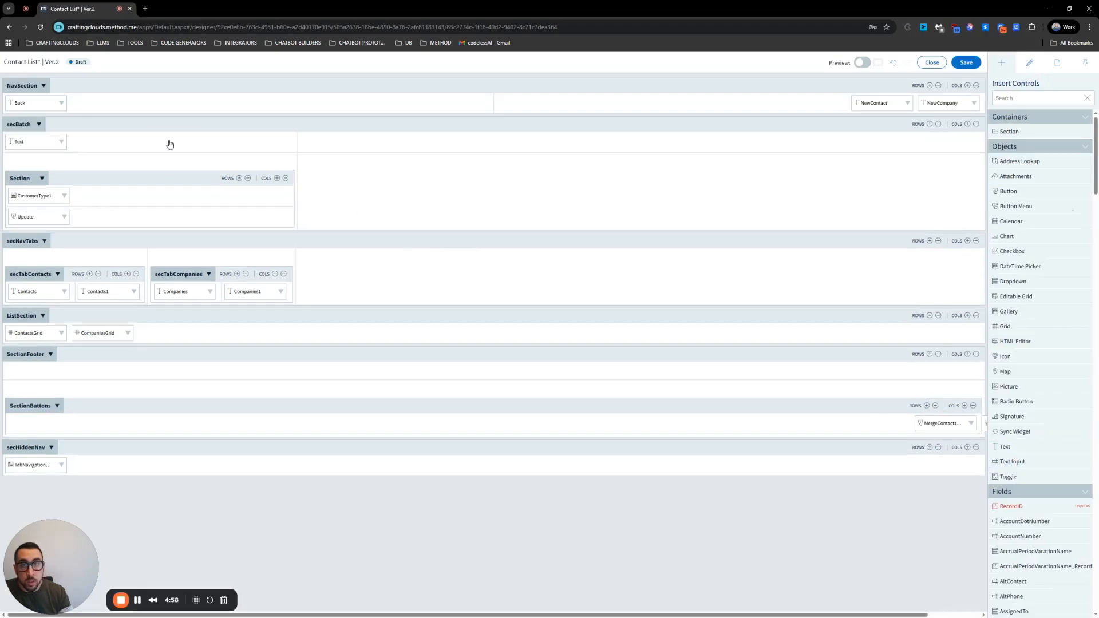
Step: Set the new Text control to read Batch Tools, stay on one line and use the Title font type
click(20, 141)
click(1050, 134)
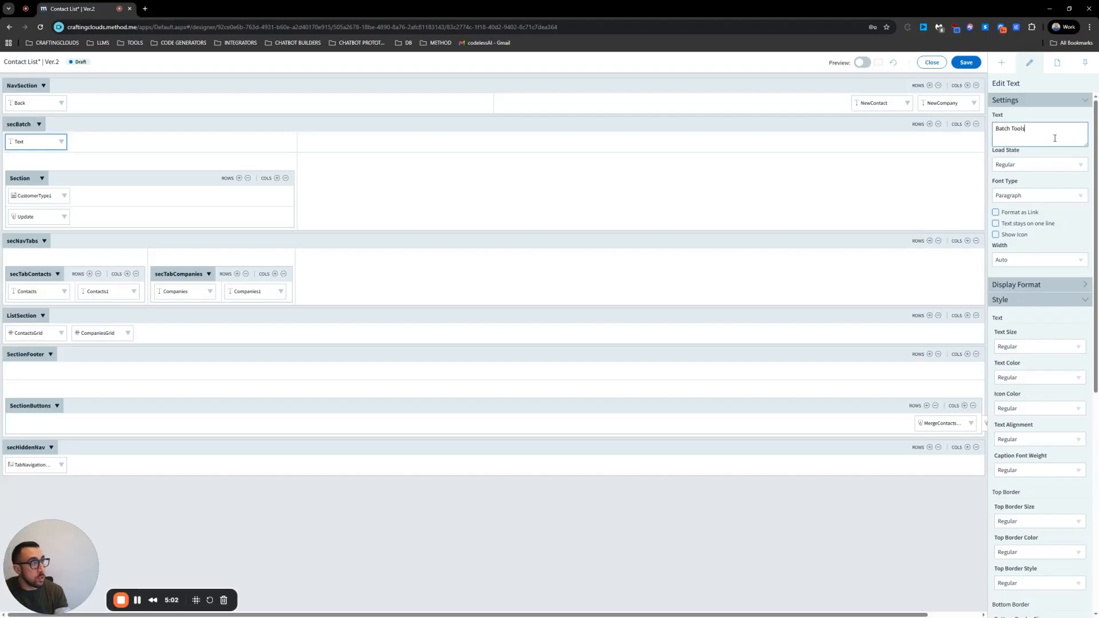
click(1039, 225)
click(1040, 195)
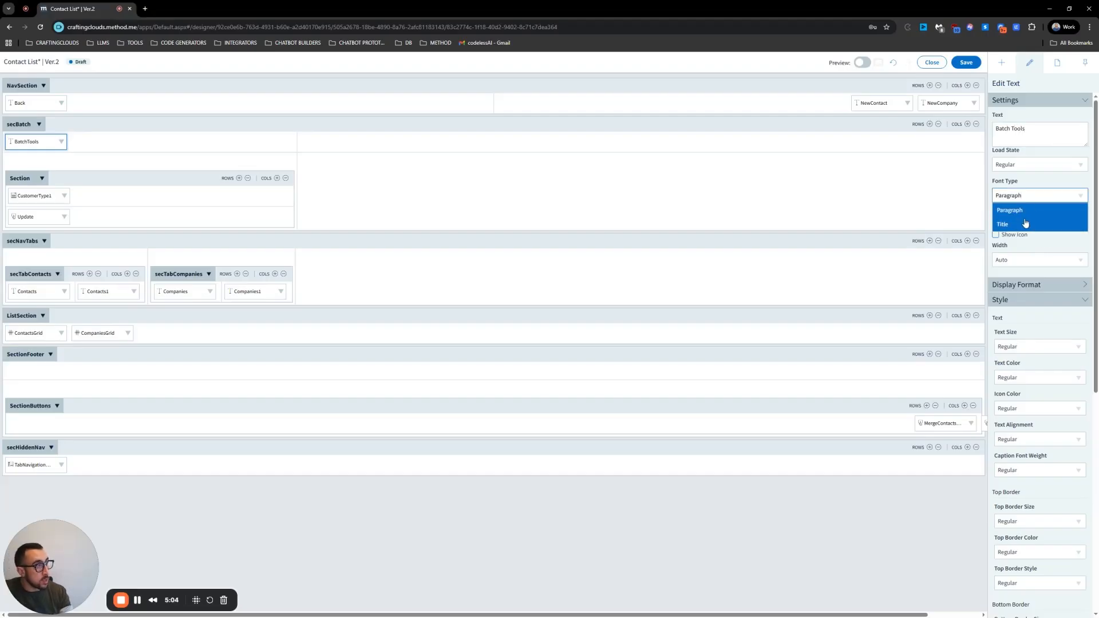
click(1025, 223)
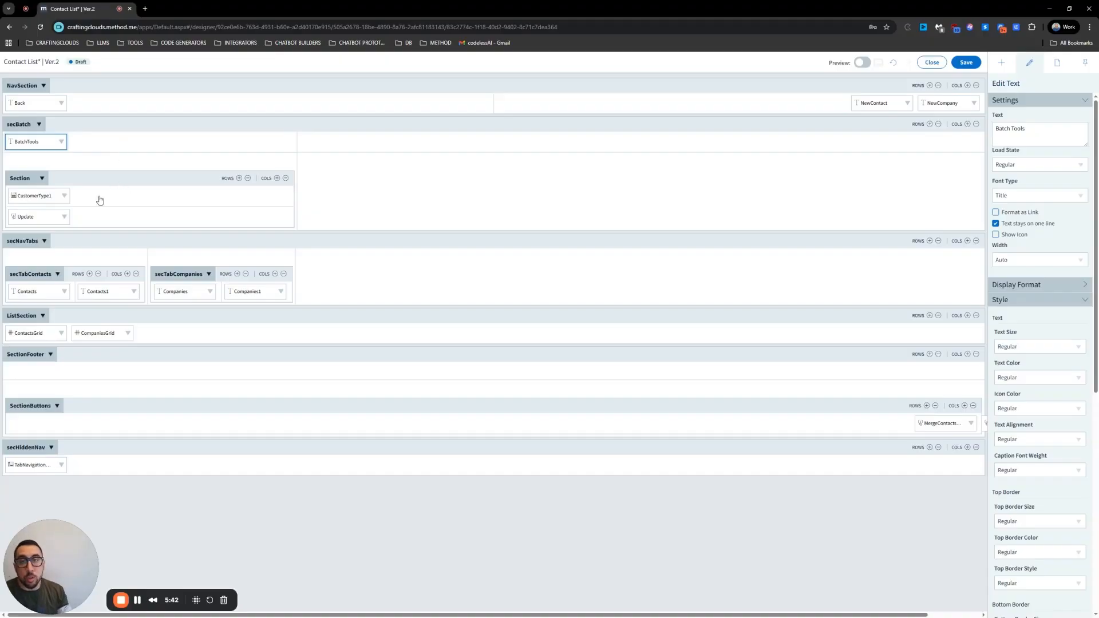
Step: Save and close the Contact List design, and reopen the Contacts screen for customization
click(967, 63)
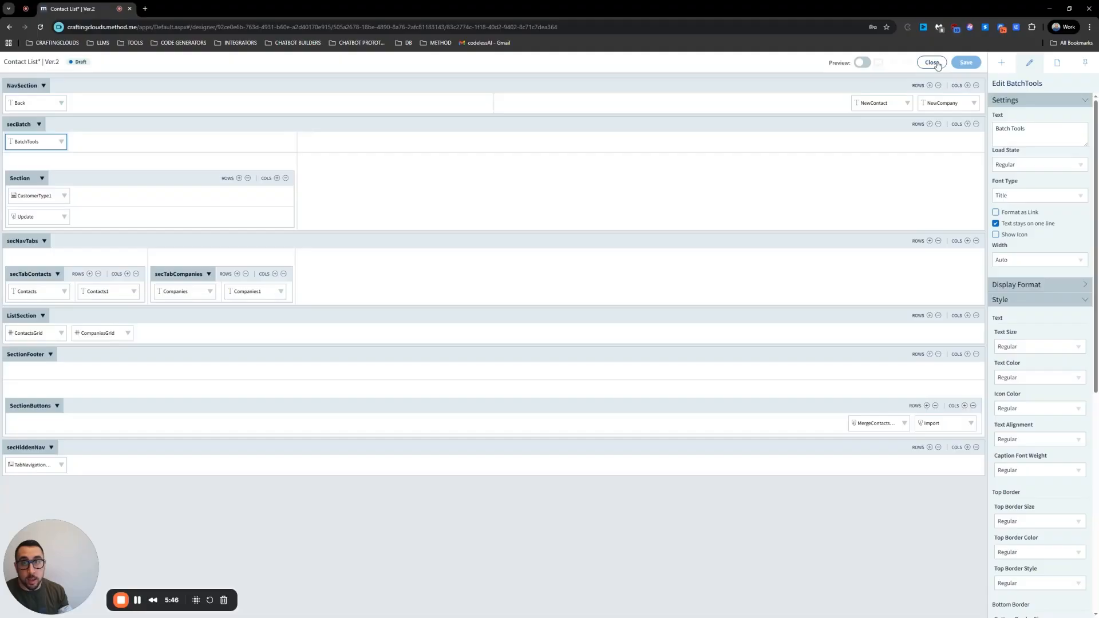
click(926, 64)
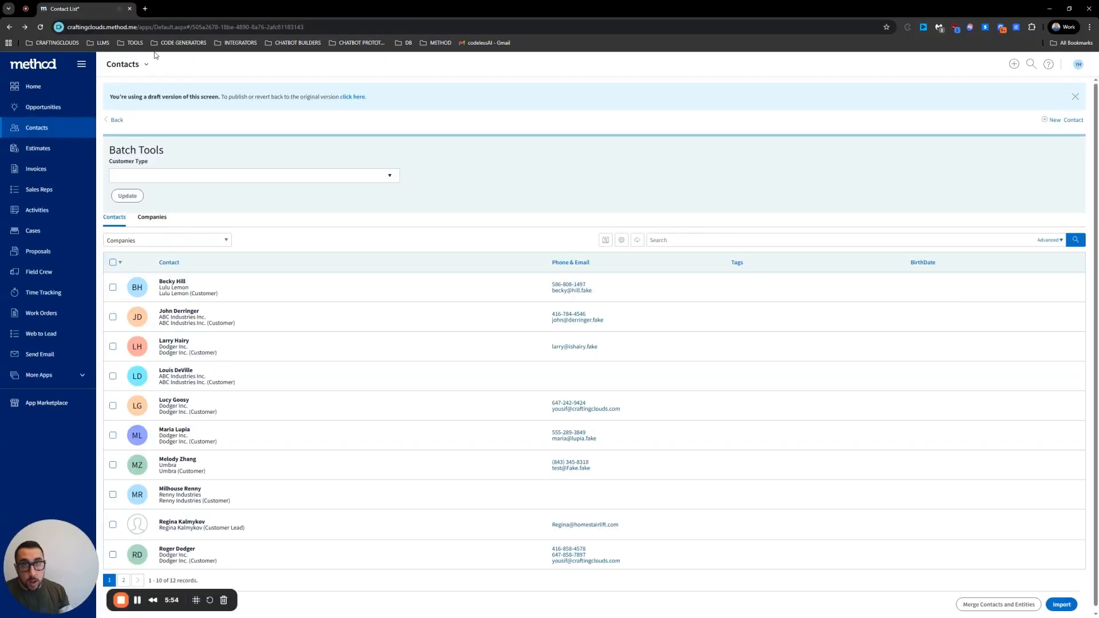
click(145, 65)
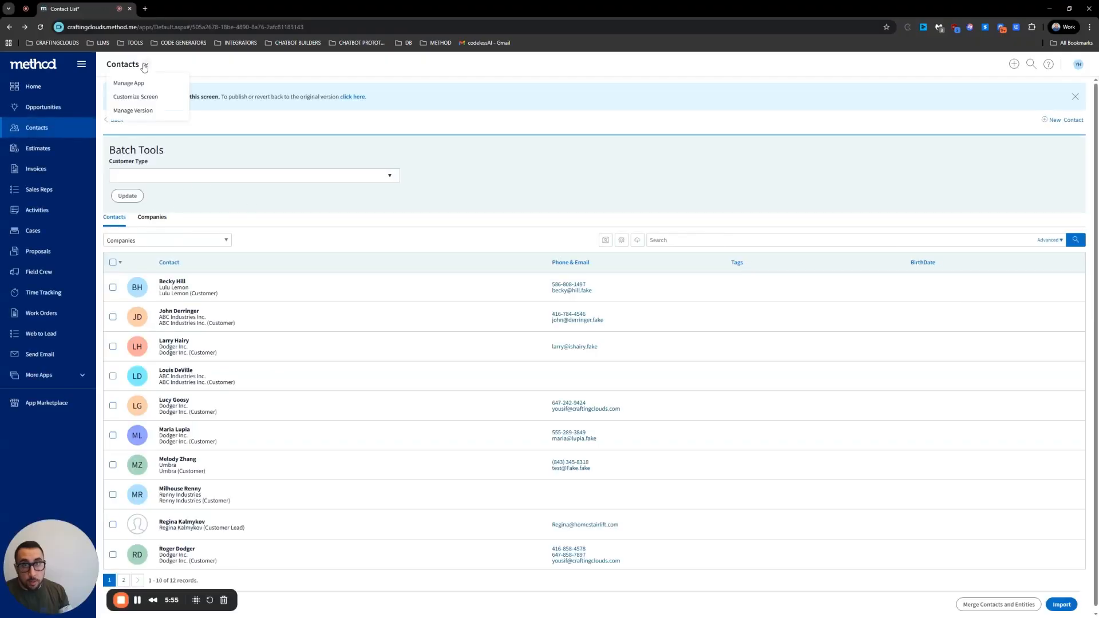
click(131, 97)
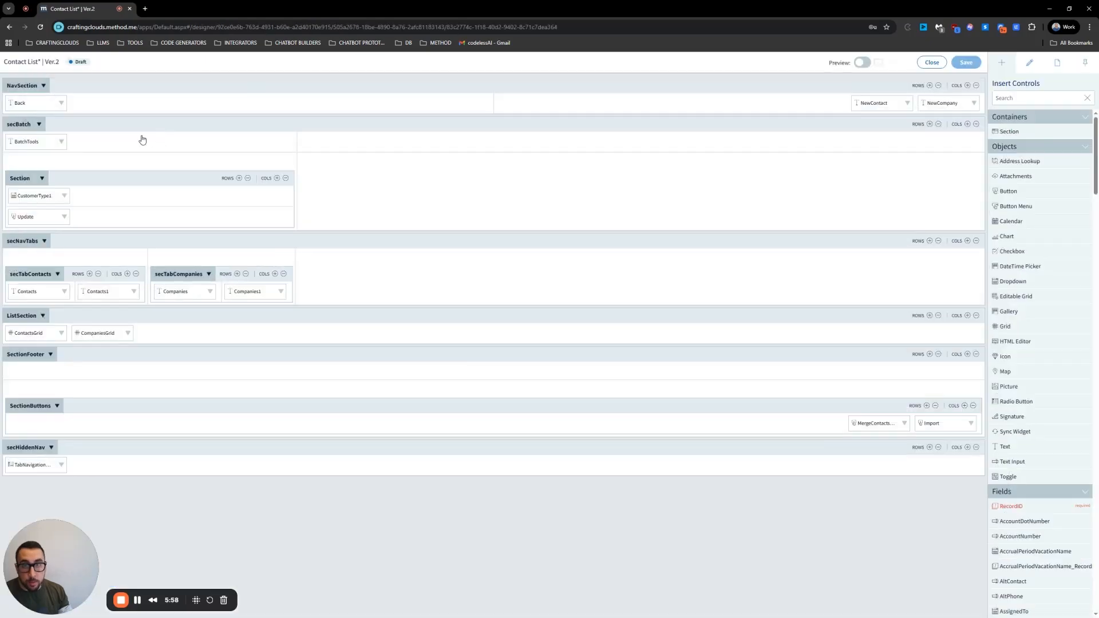
Step: Set the Update button's background color to Secondary and its width to Full
click(68, 220)
click(1057, 430)
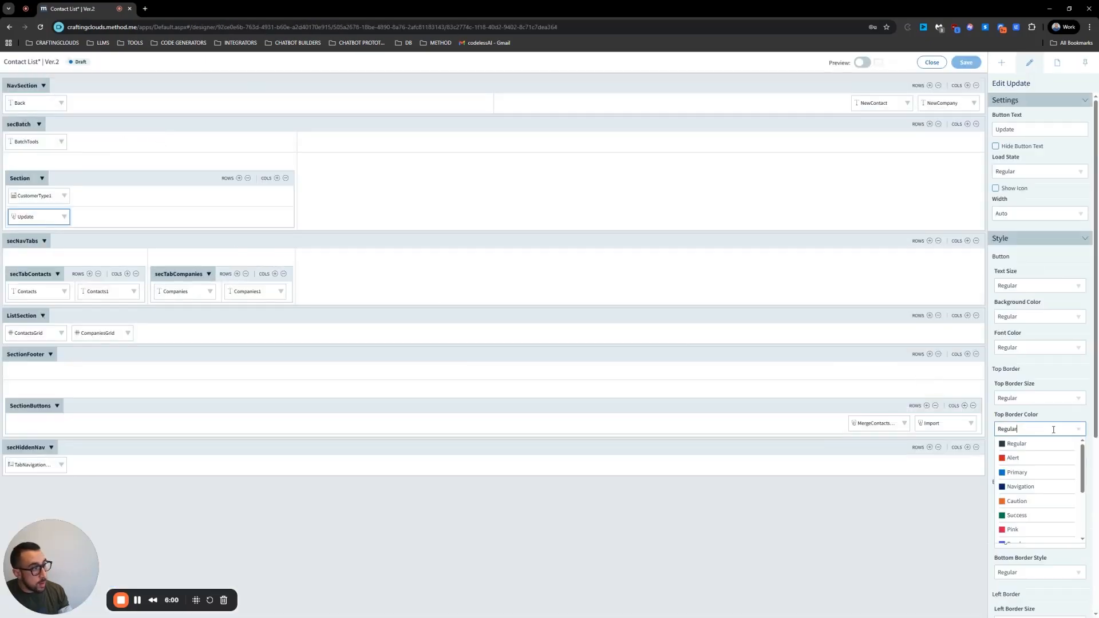
click(1056, 430)
click(1056, 319)
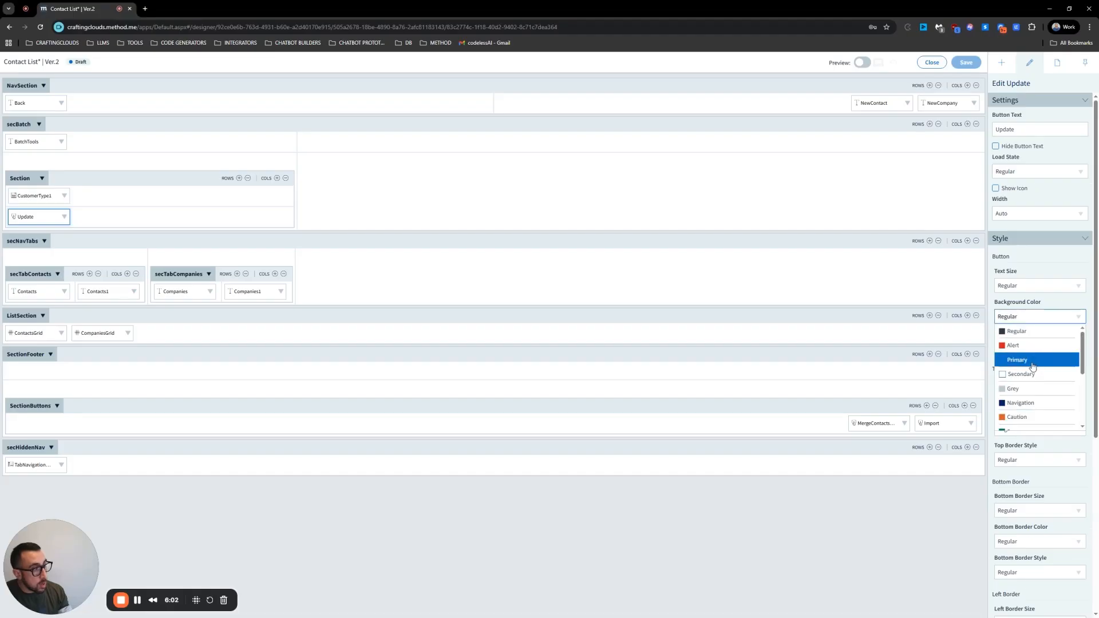
click(1034, 361)
click(132, 219)
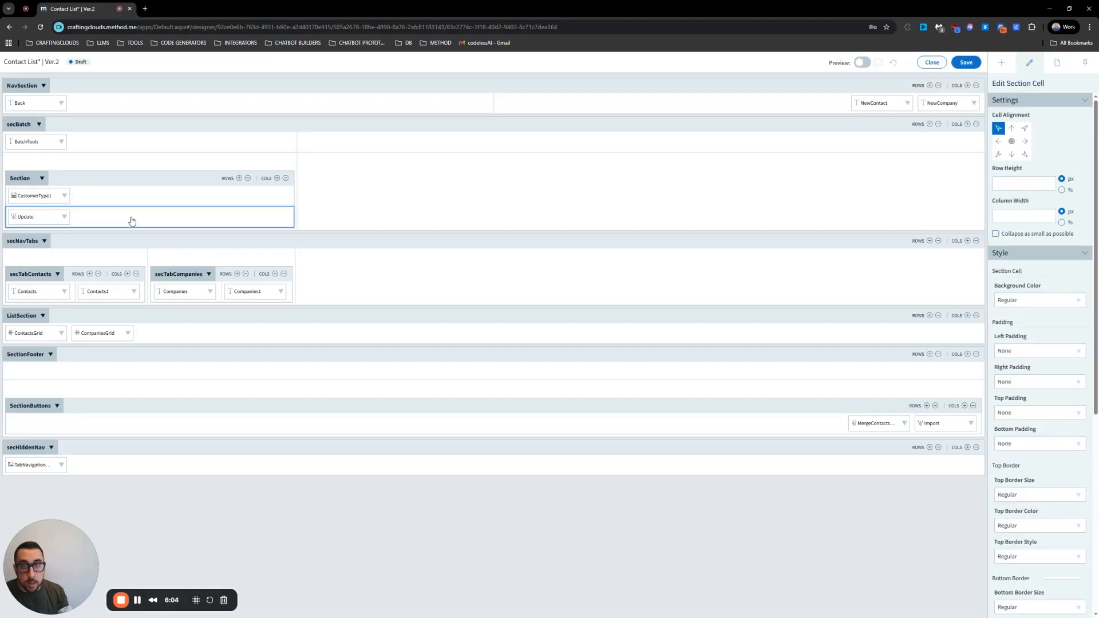
click(31, 217)
click(1079, 215)
click(1019, 256)
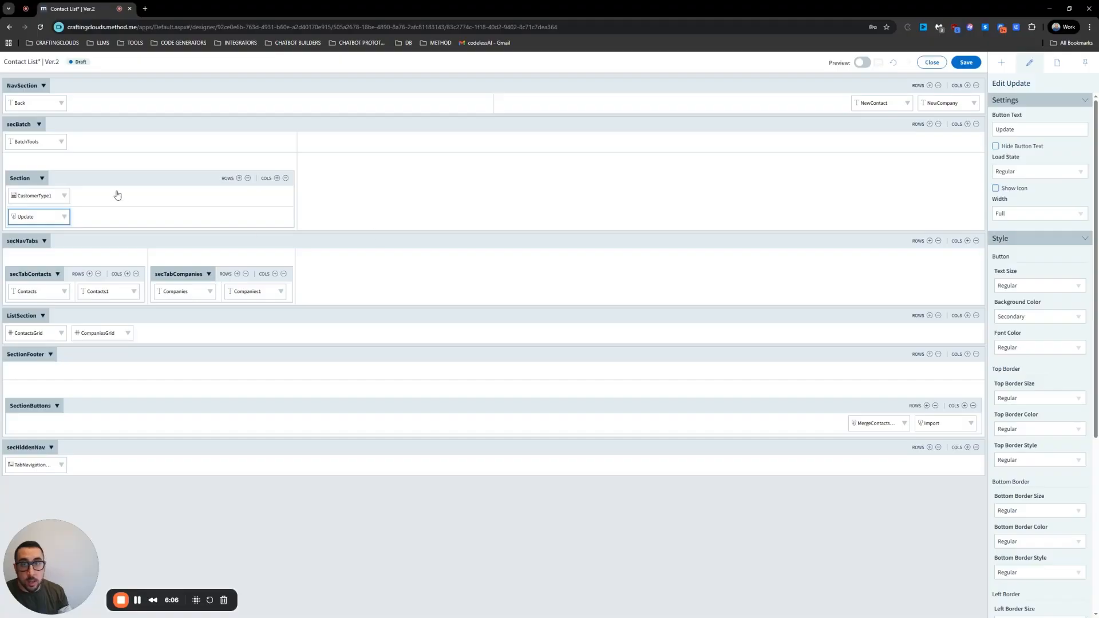
Step: Set the top padding of the secBatch cell holding the nested section to 1x, and save and close the design
click(95, 221)
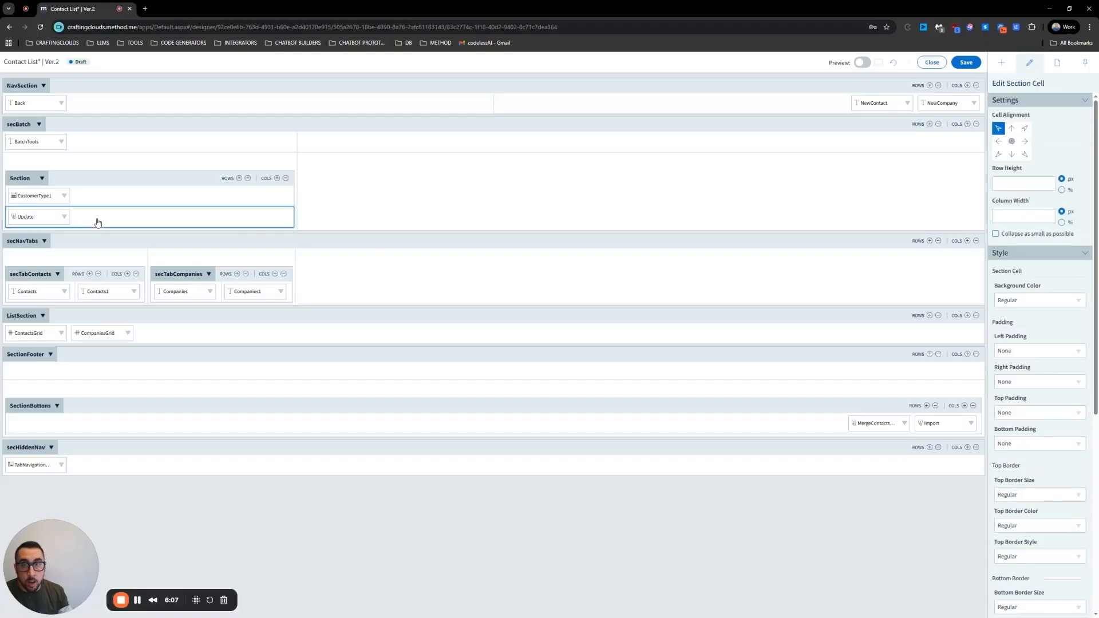
click(100, 164)
click(1012, 413)
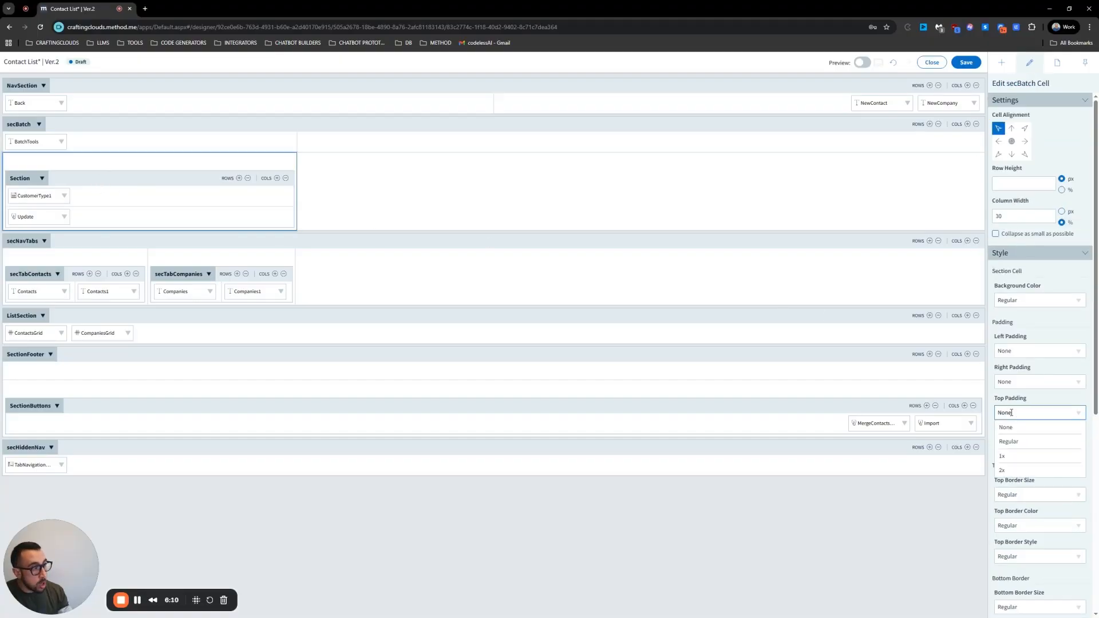
click(1003, 456)
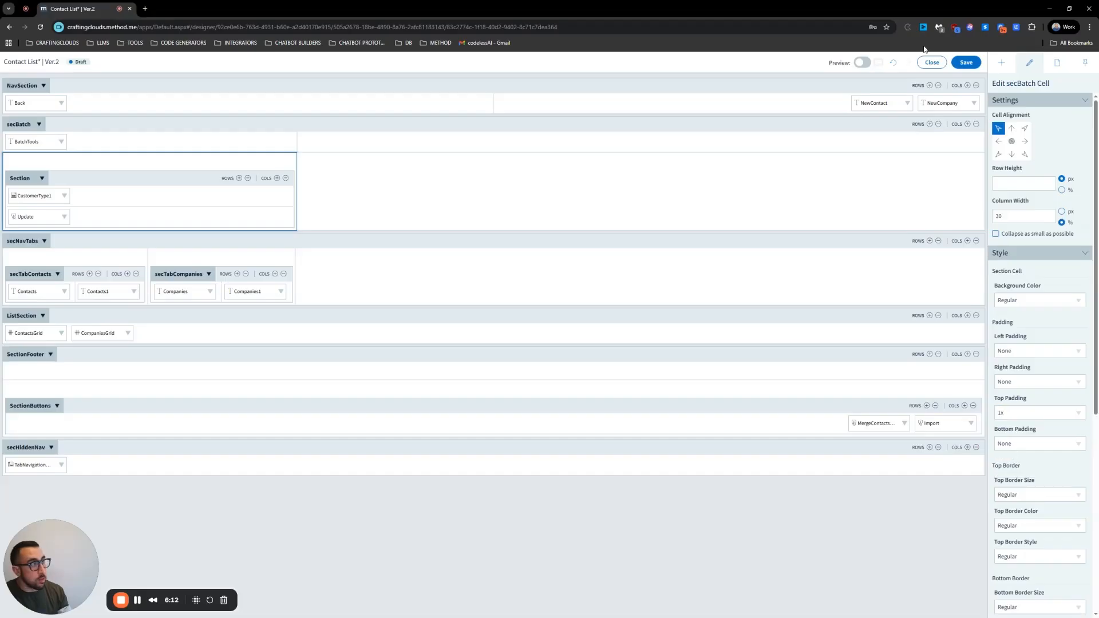
click(968, 63)
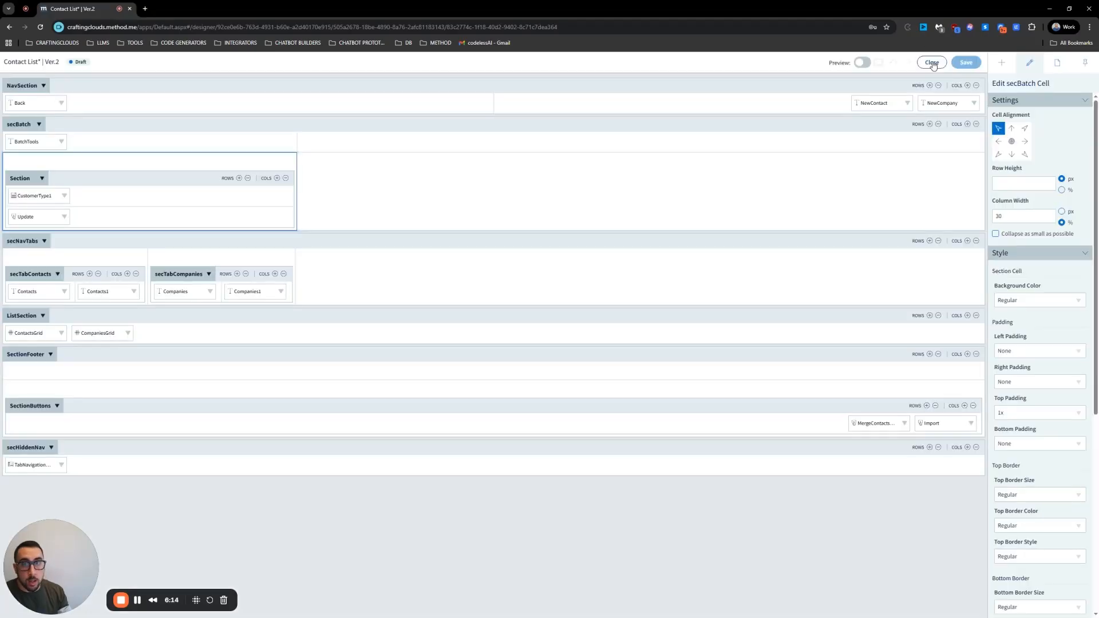
click(932, 62)
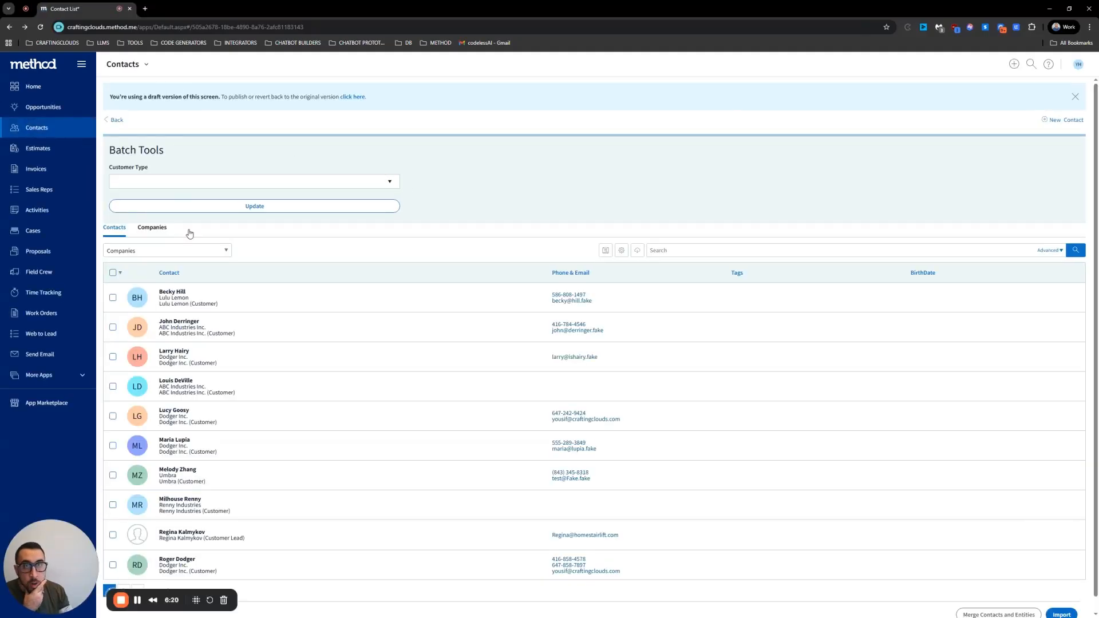
Step: Reopen the Contacts screen for customization and set secBatch's bottom padding to 2x, saving and closing the design
click(147, 65)
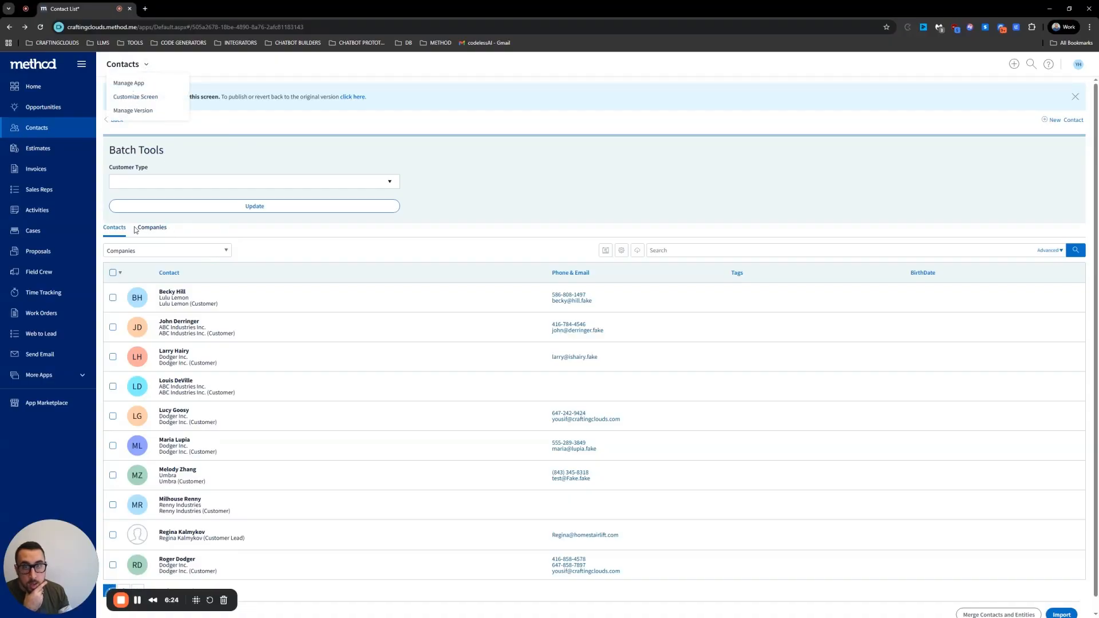
click(140, 97)
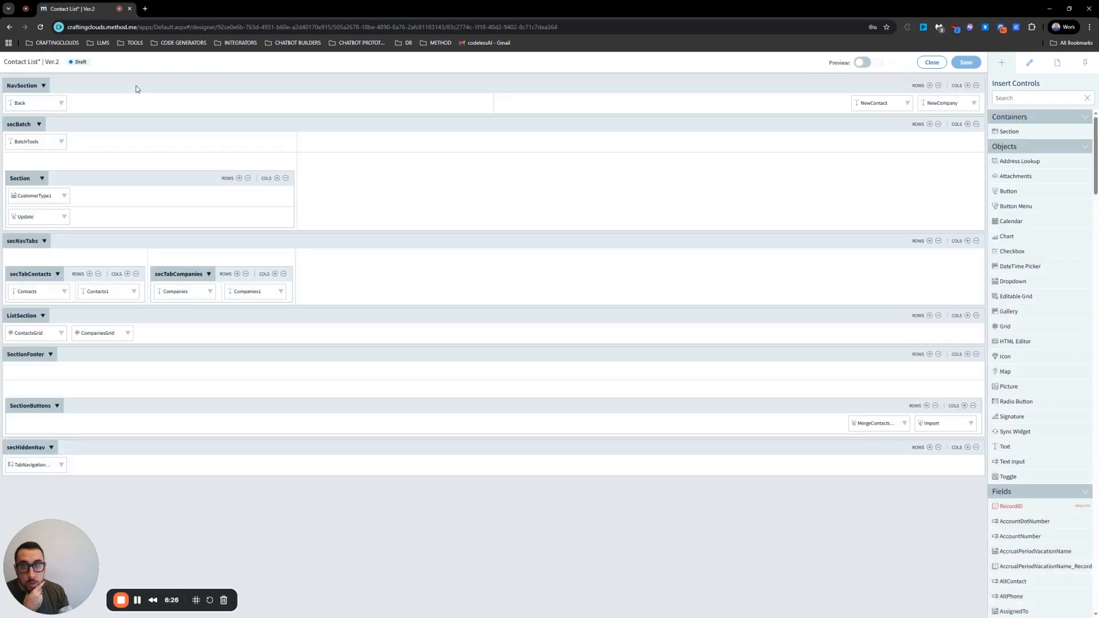
click(111, 127)
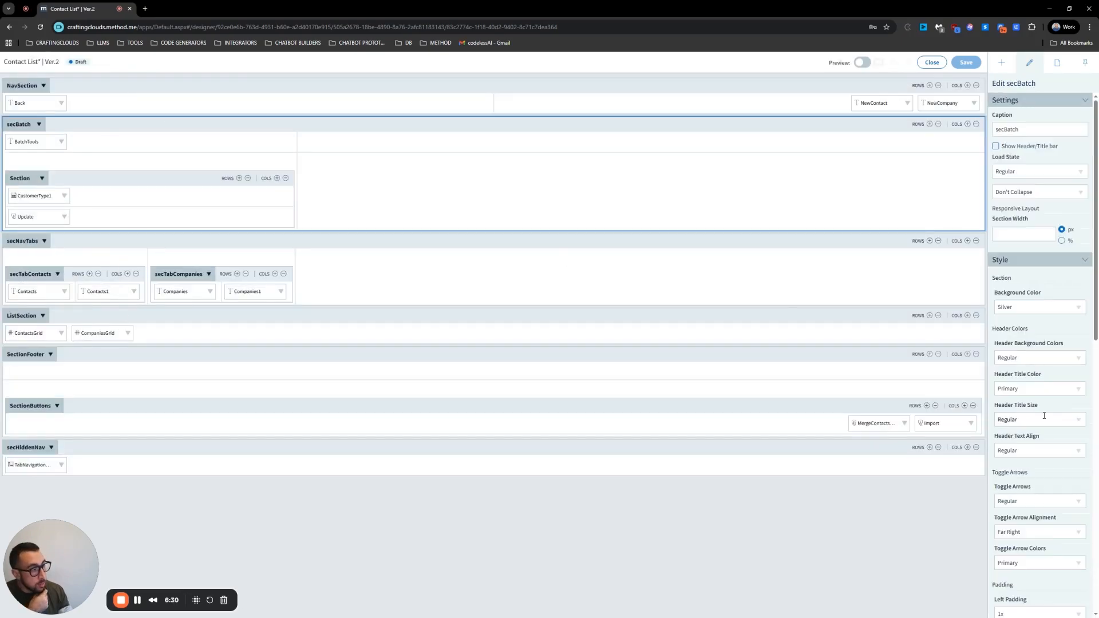
scroll(1045, 416, down, 6)
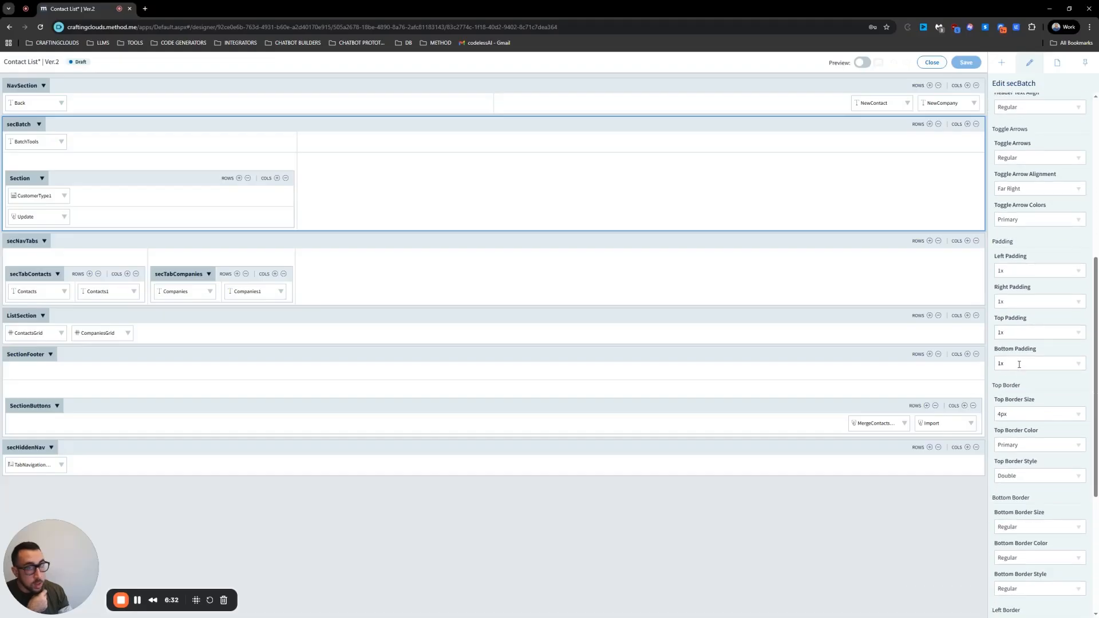
click(1019, 359)
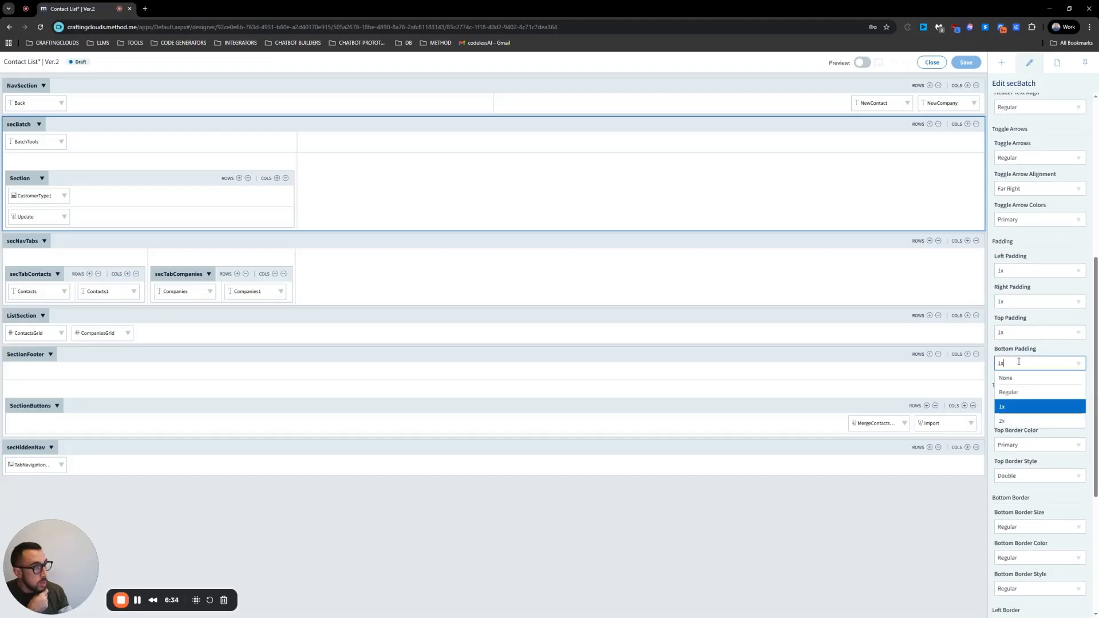
click(1010, 420)
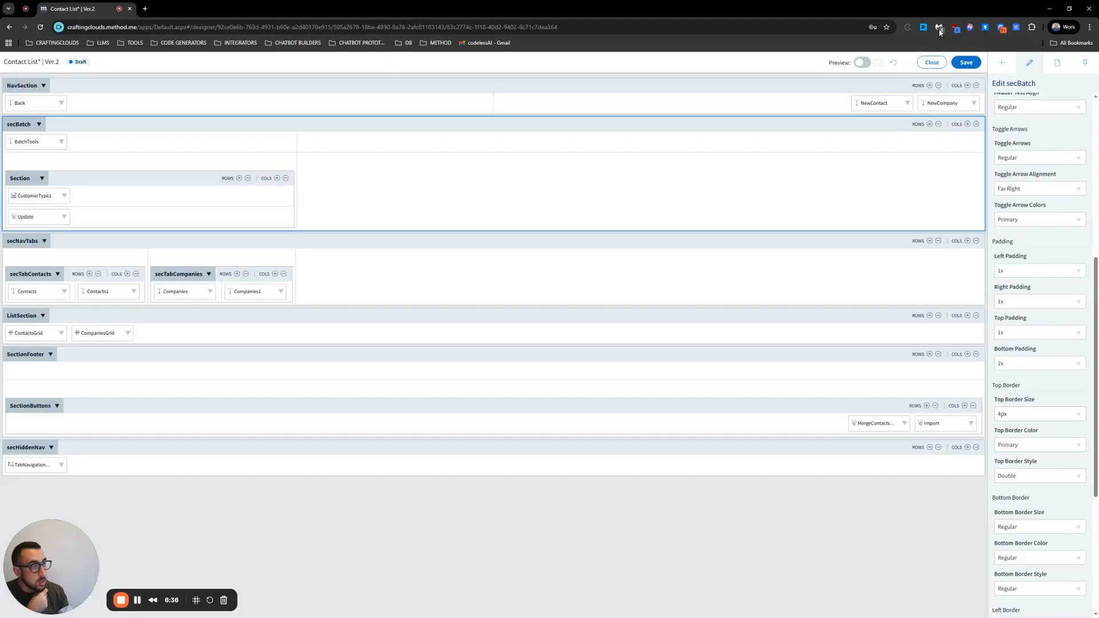
click(967, 62)
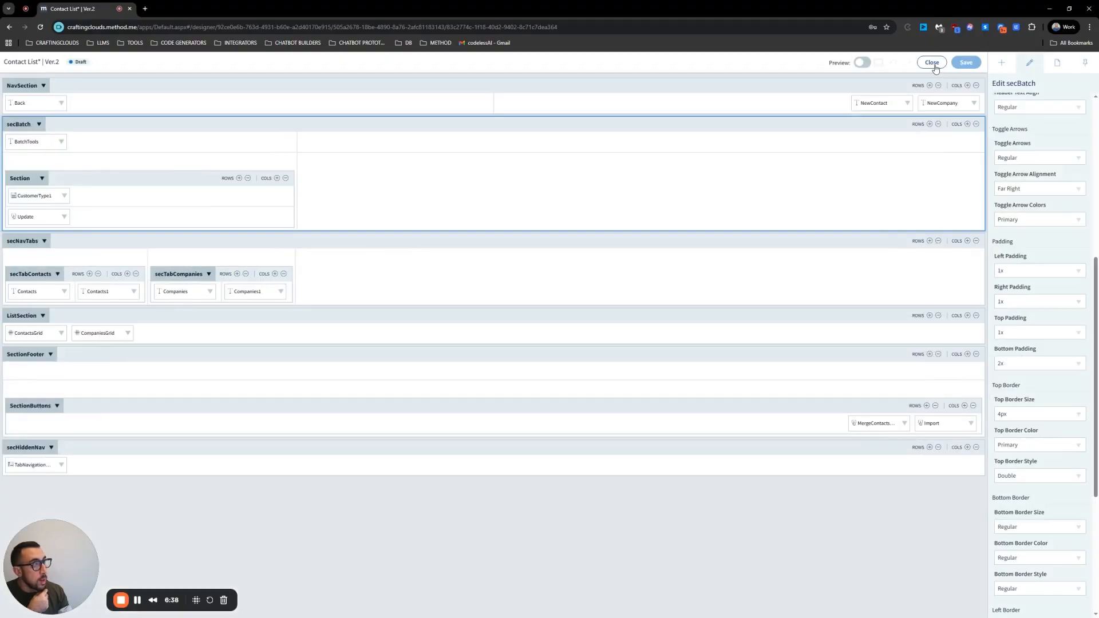
click(932, 63)
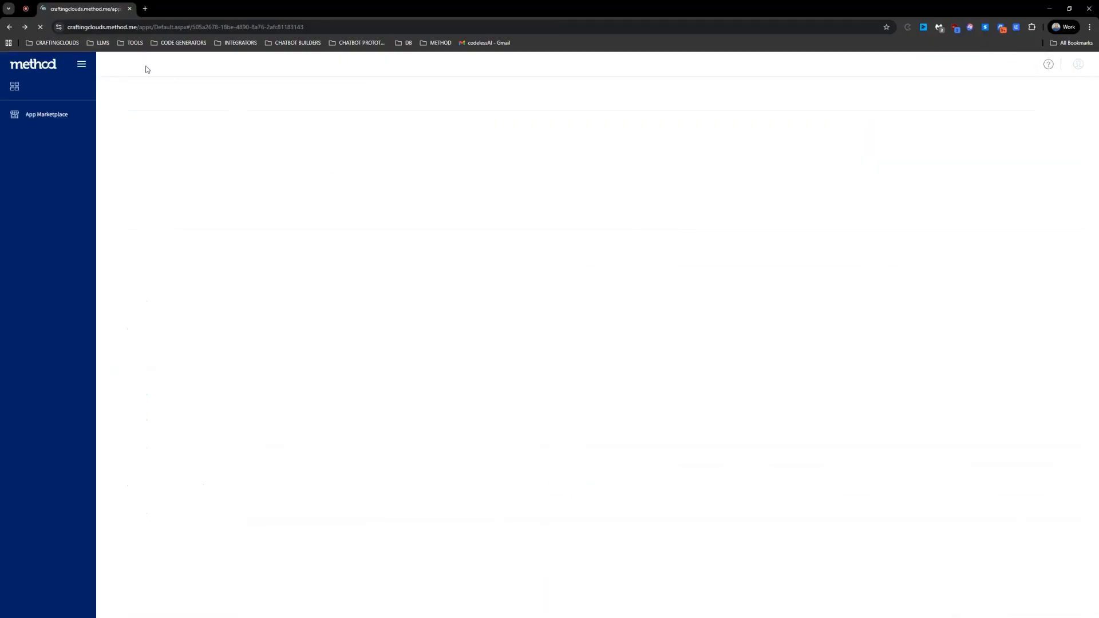
Step: Reopen the Contacts screen for customization and set secBatch's bottom padding to 1x
click(146, 66)
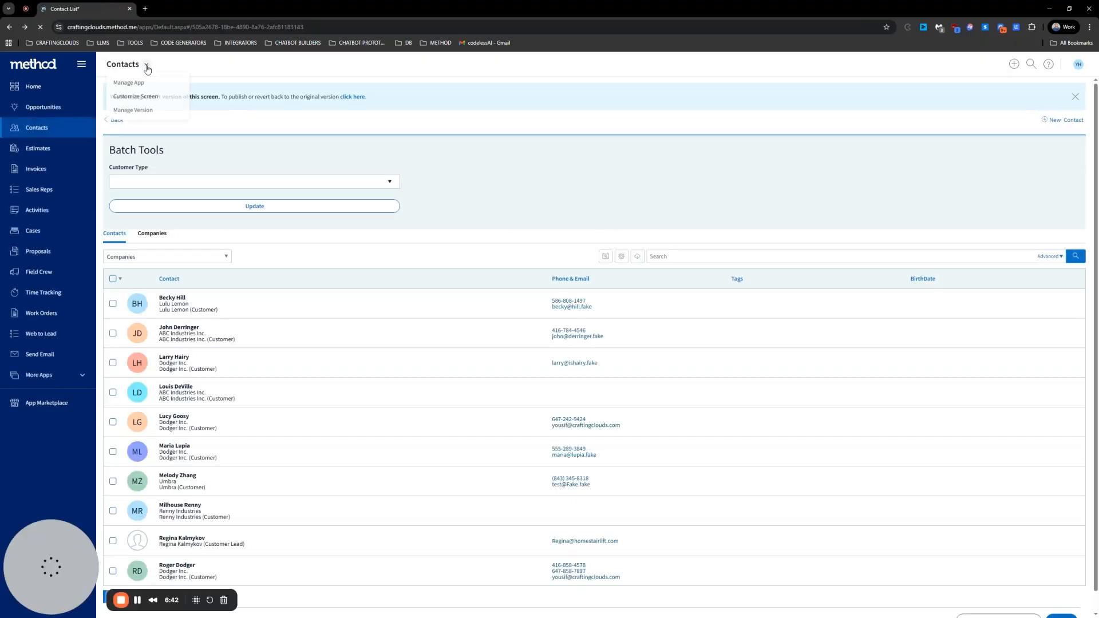
click(133, 98)
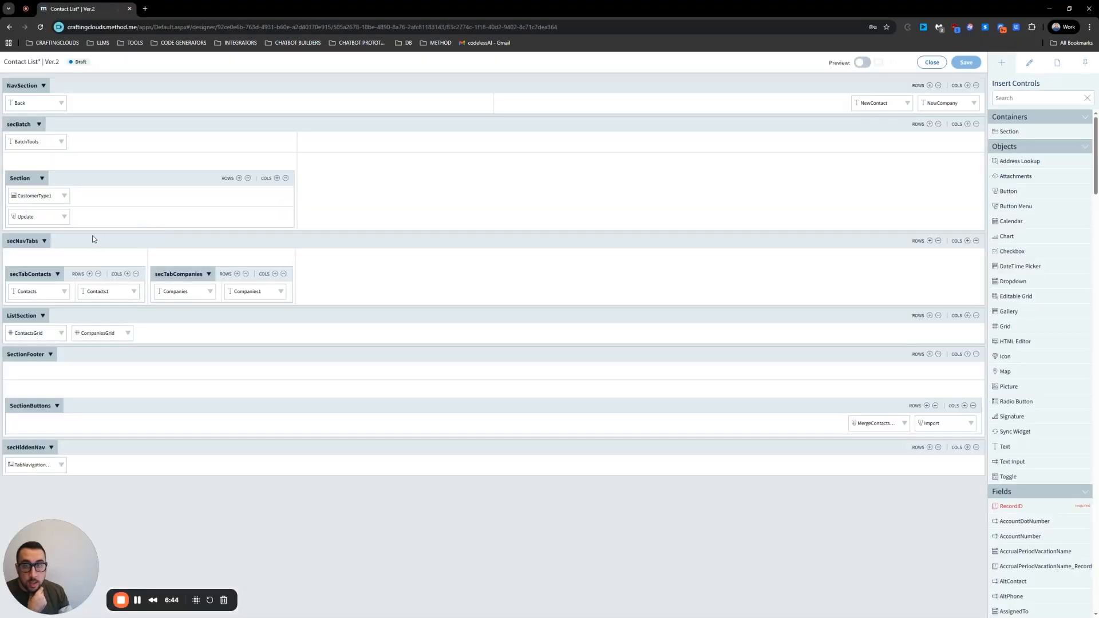
click(101, 125)
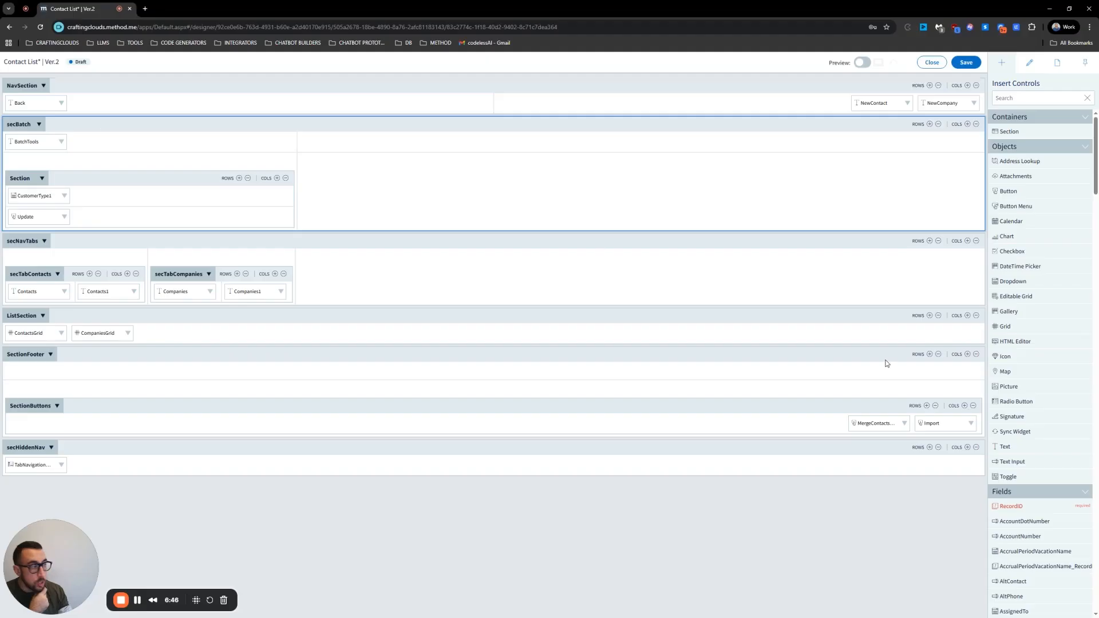
click(134, 124)
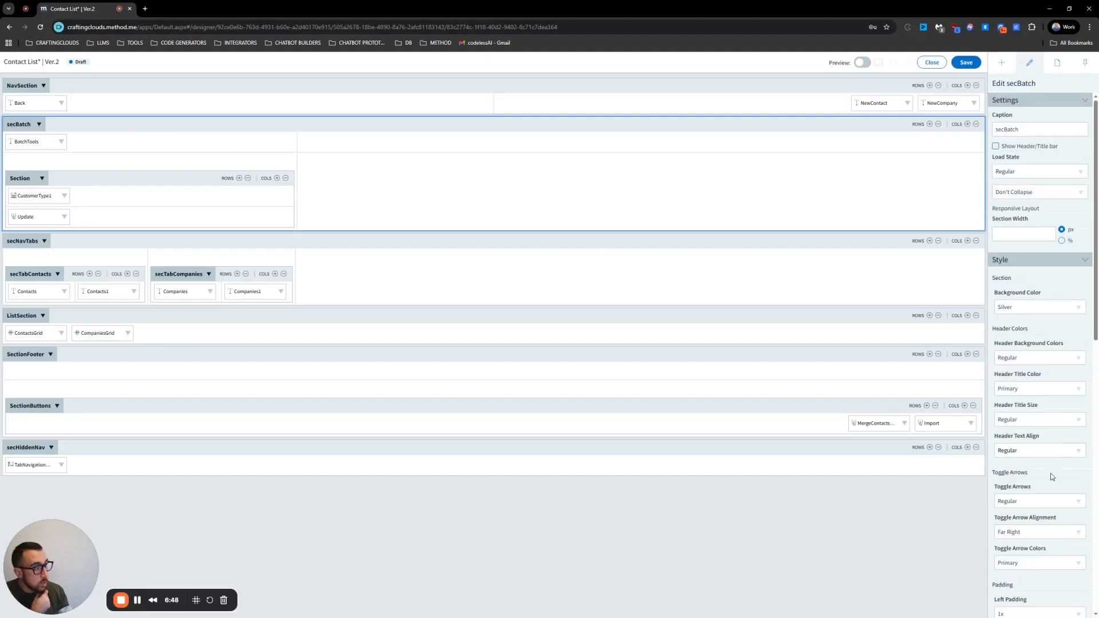
scroll(1052, 478, down, 3)
click(1018, 494)
click(1005, 534)
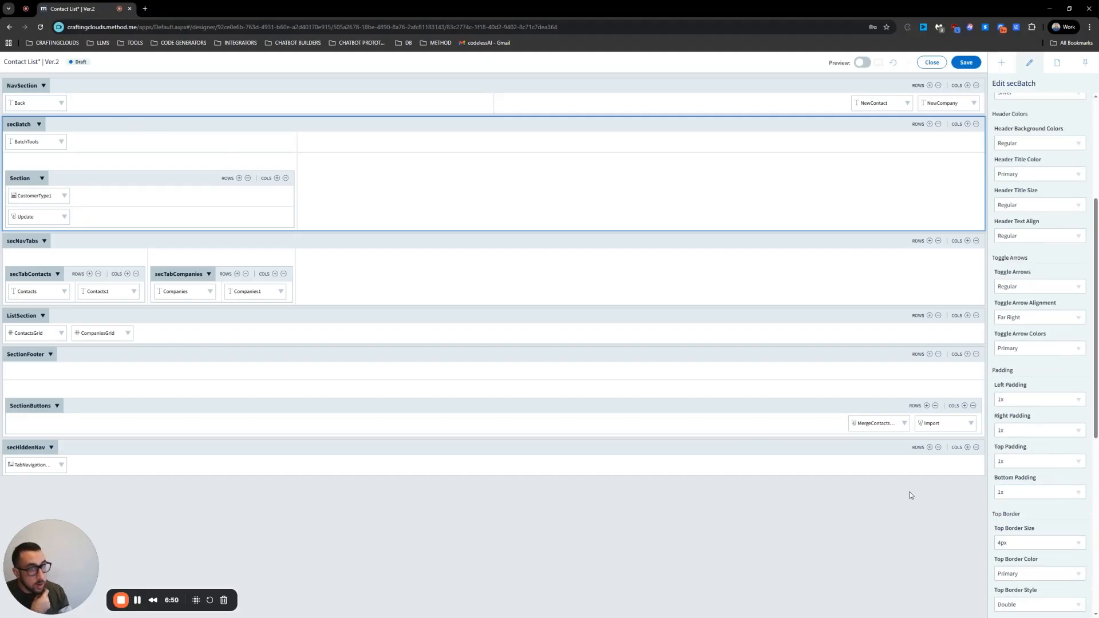
Step: Set the top padding of secNavTabs to 1x, and save and close the design
click(268, 249)
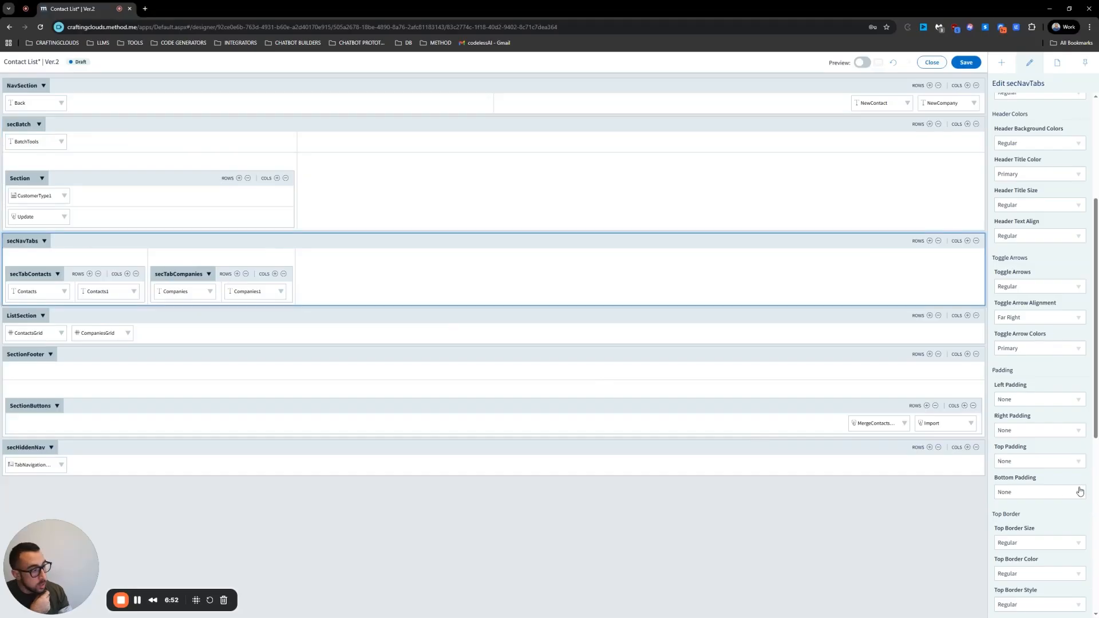
click(1016, 465)
click(1029, 488)
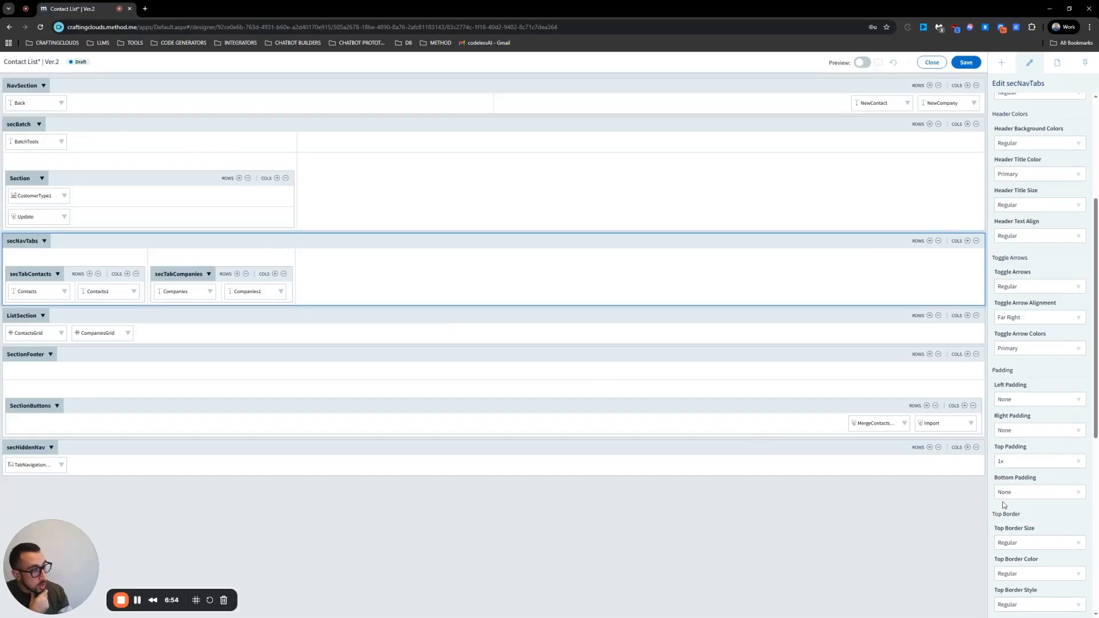
click(967, 62)
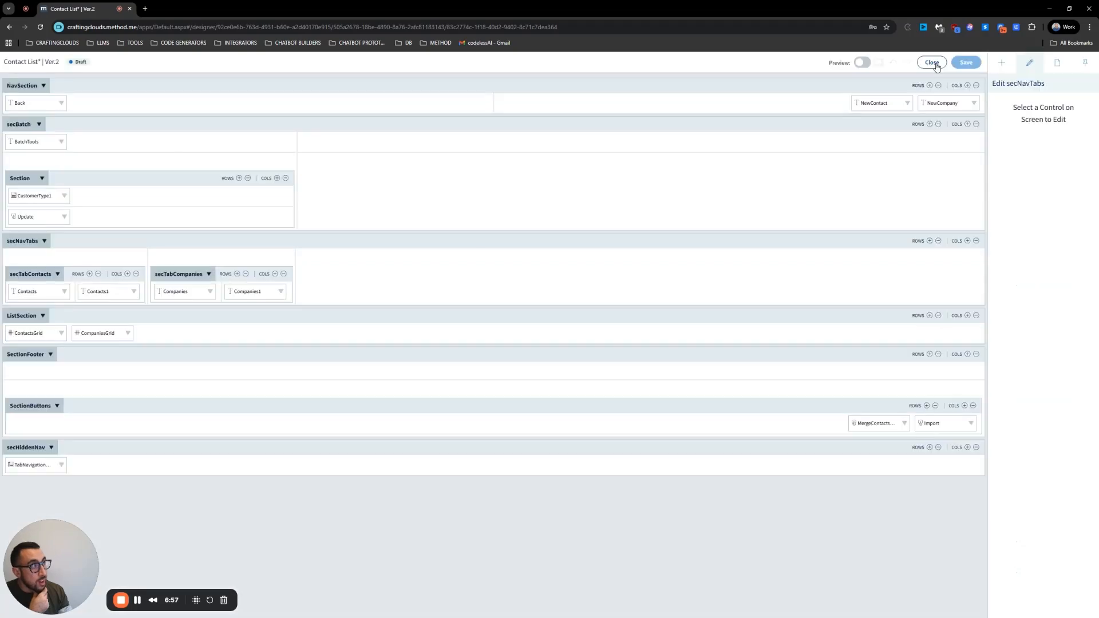
click(932, 63)
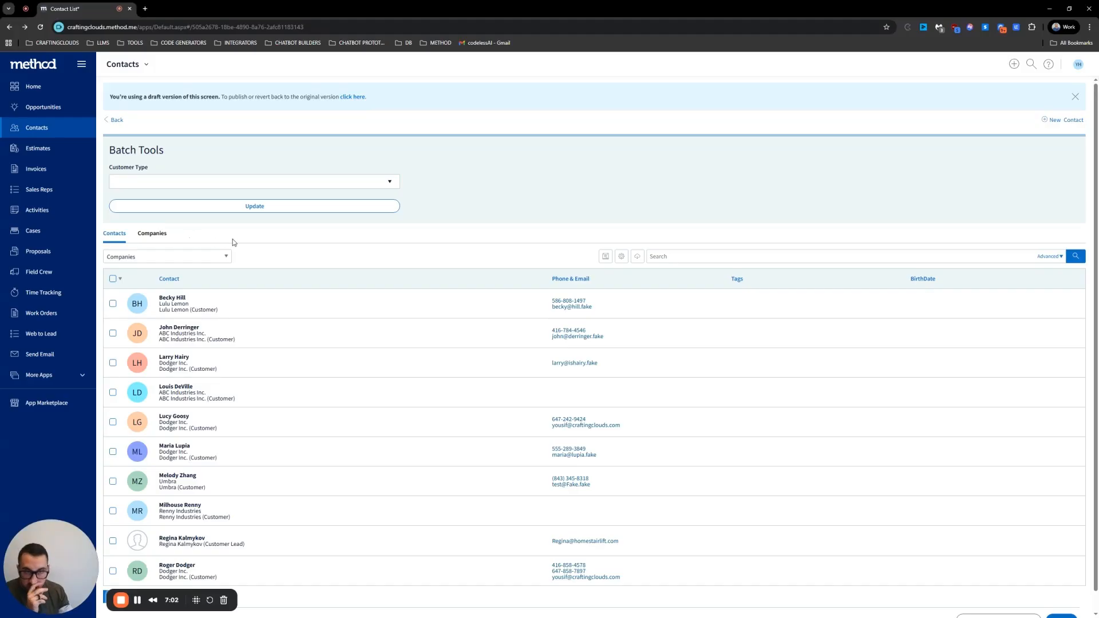
click(146, 64)
click(123, 98)
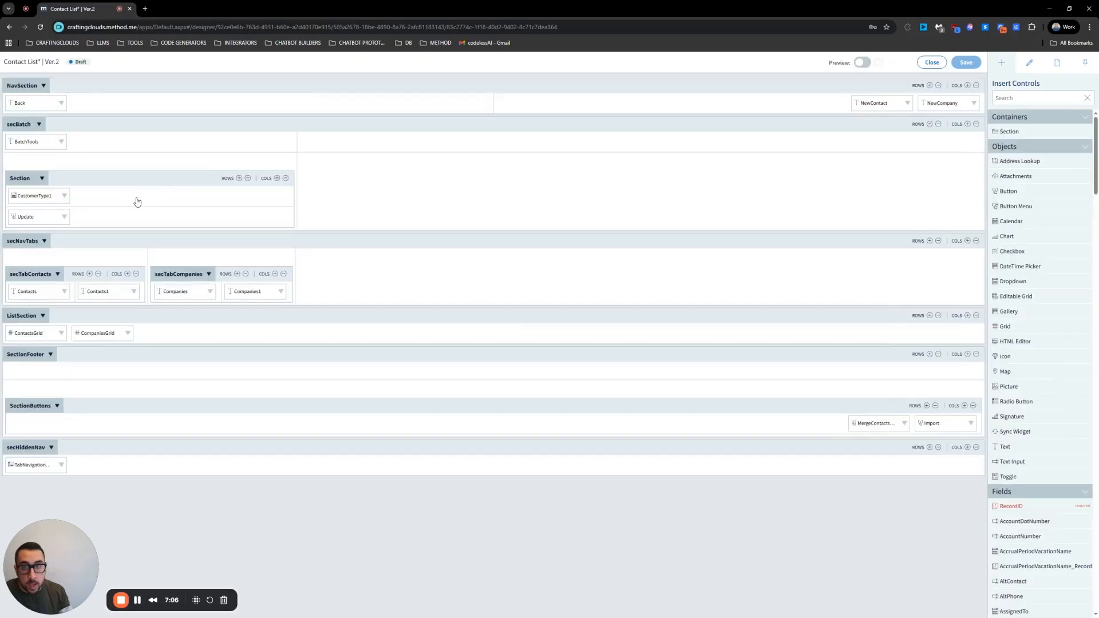
click(933, 62)
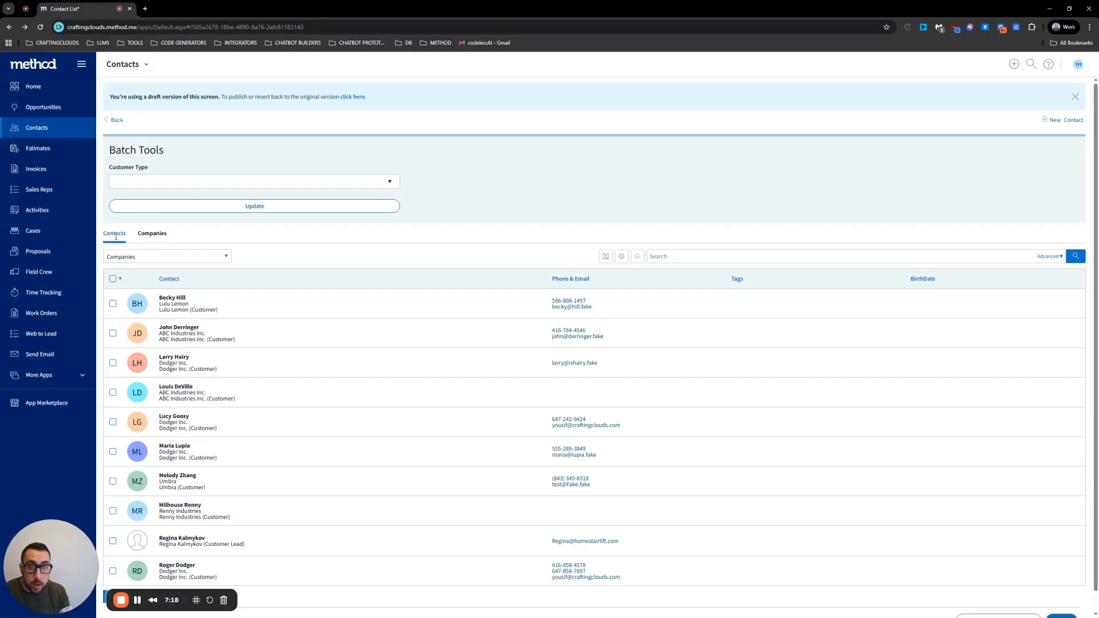
Step: Reopen the Contacts screen for customization and enable the checkbox column on CompaniesGrid, saving and closing the design
click(153, 234)
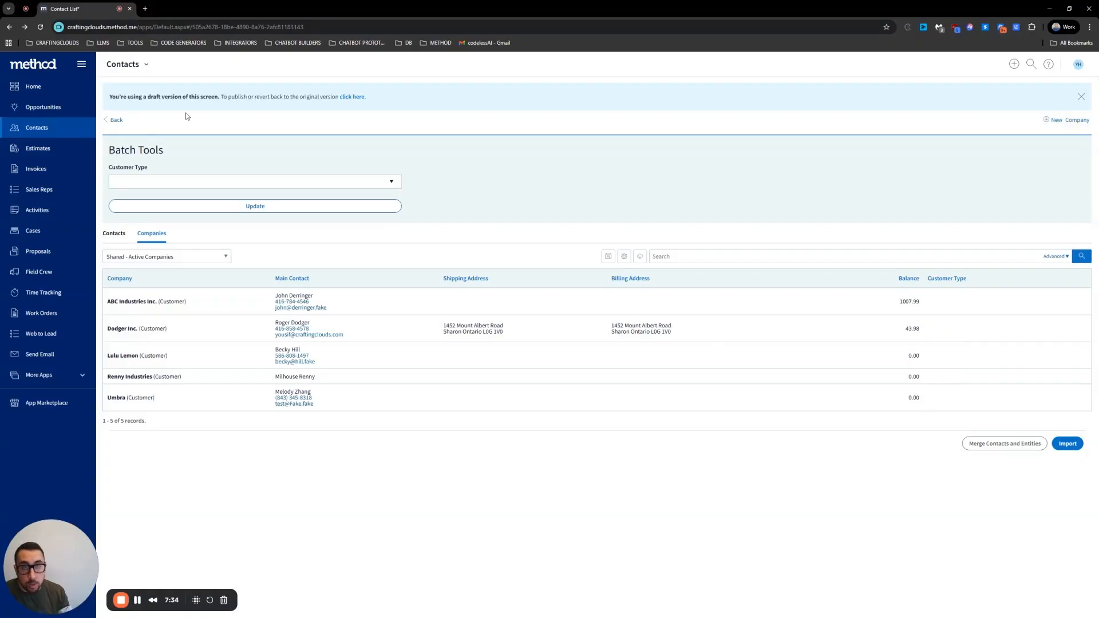
click(144, 64)
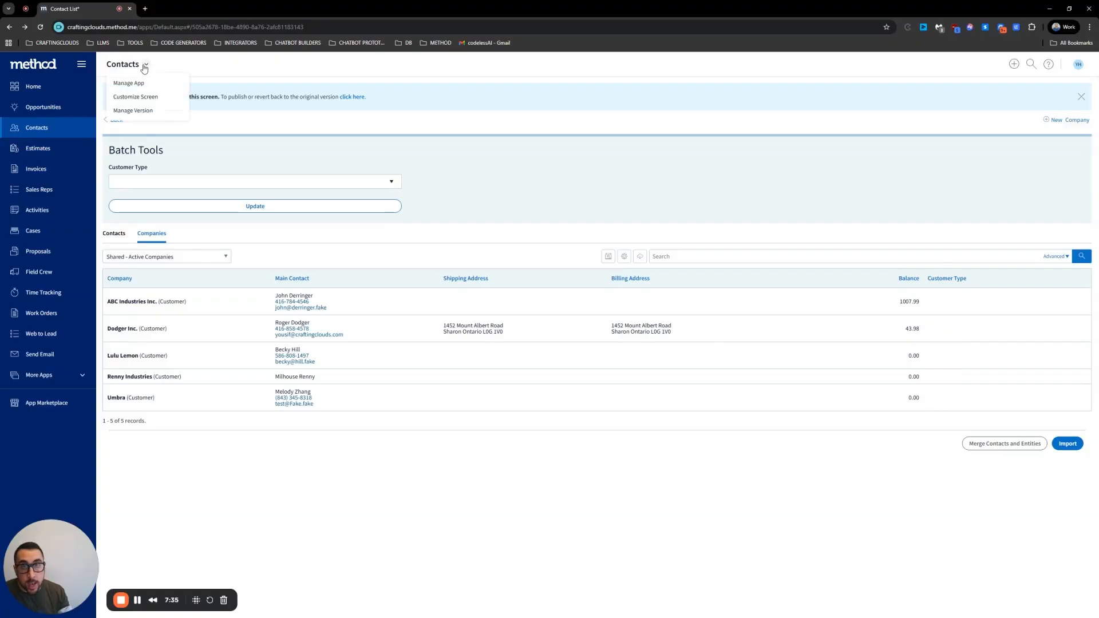
click(133, 99)
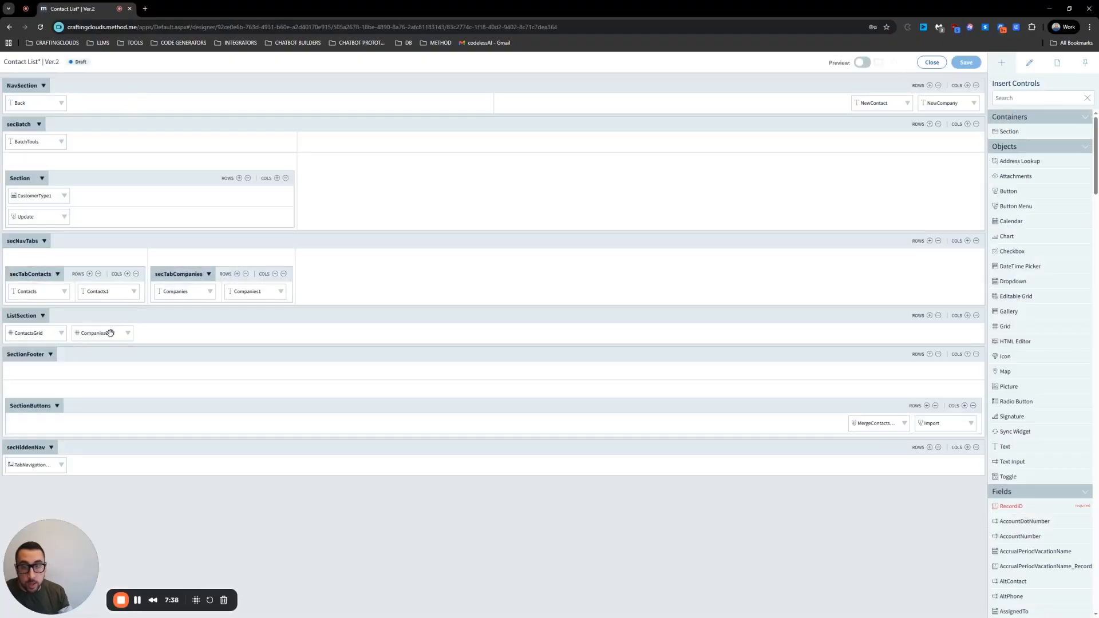
click(111, 333)
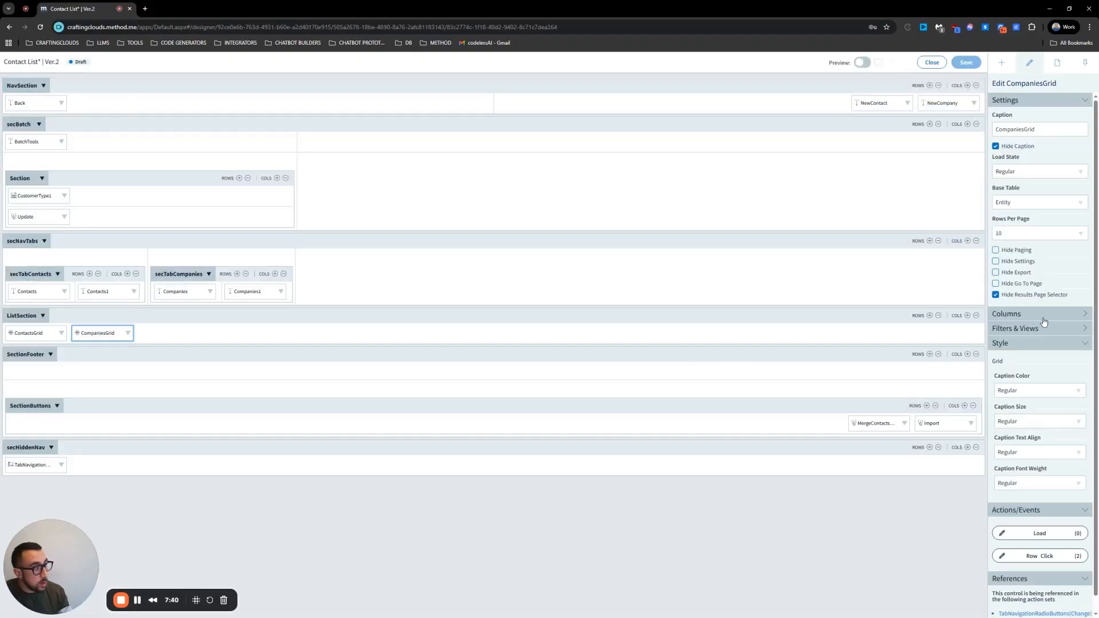
click(1008, 324)
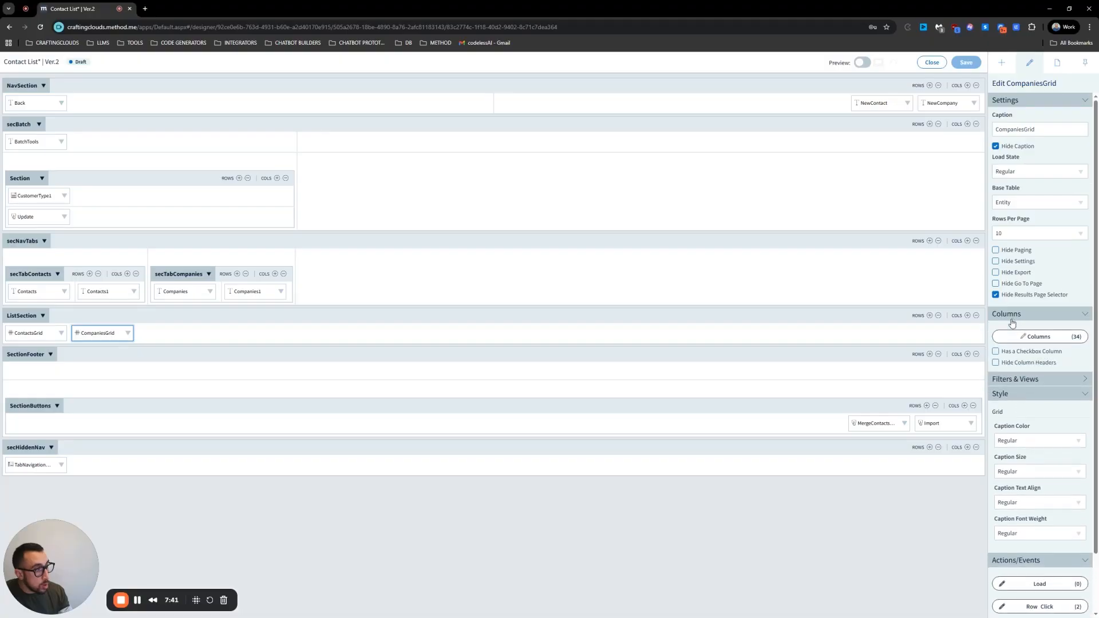
click(996, 353)
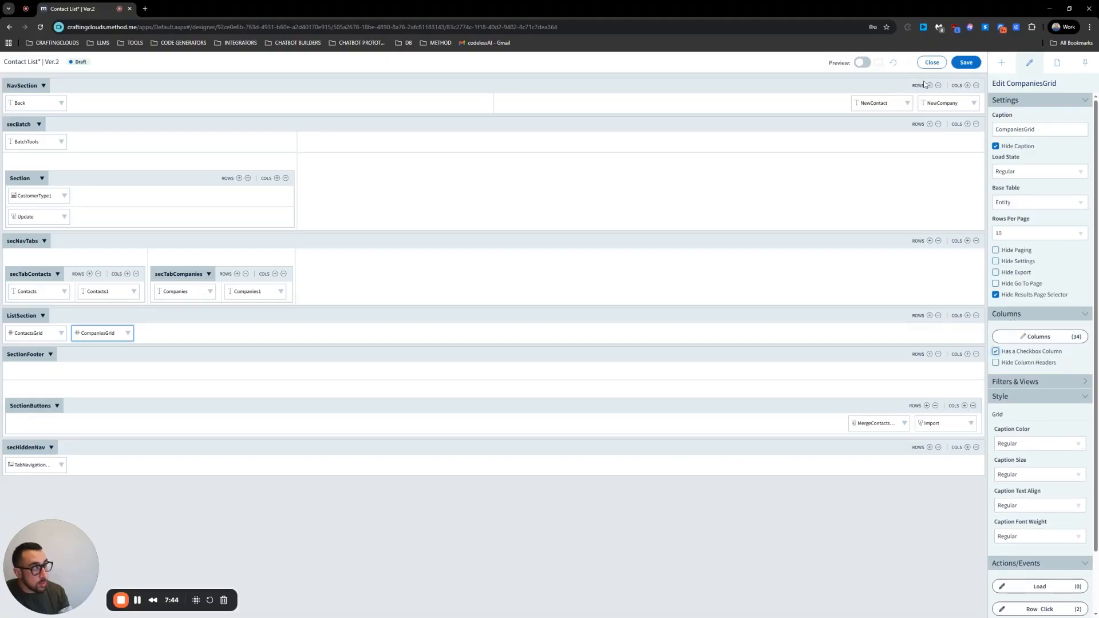
click(966, 62)
click(932, 63)
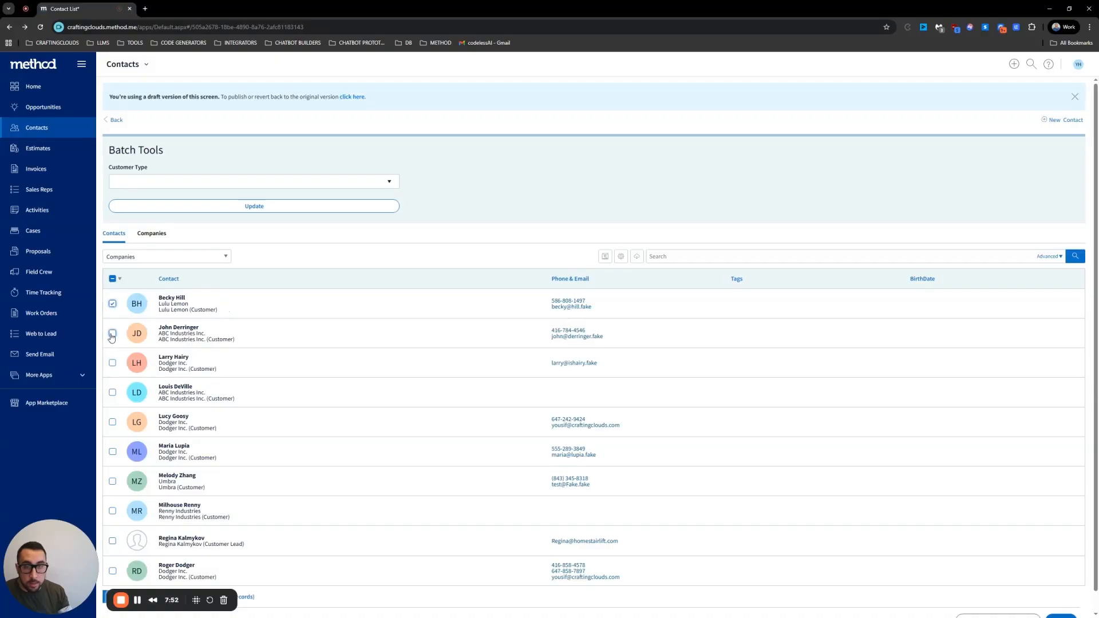
Step: Show the Companies list and test selecting all rows and individual company rows, ending with every row cleared
click(151, 234)
click(112, 279)
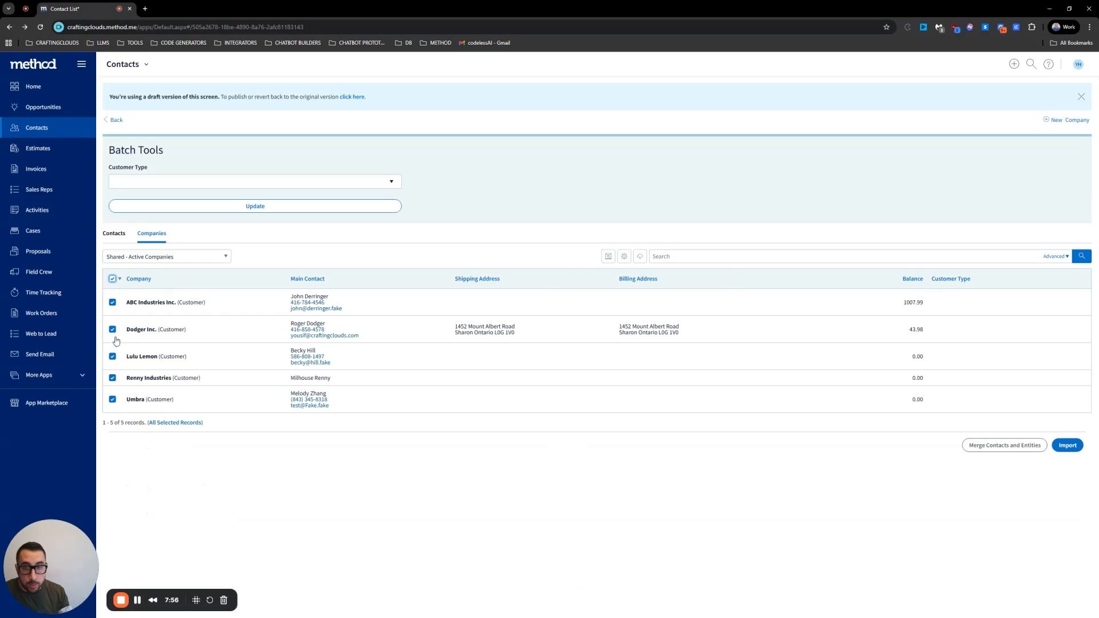
click(112, 279)
click(112, 303)
click(113, 357)
click(112, 303)
click(113, 330)
click(112, 279)
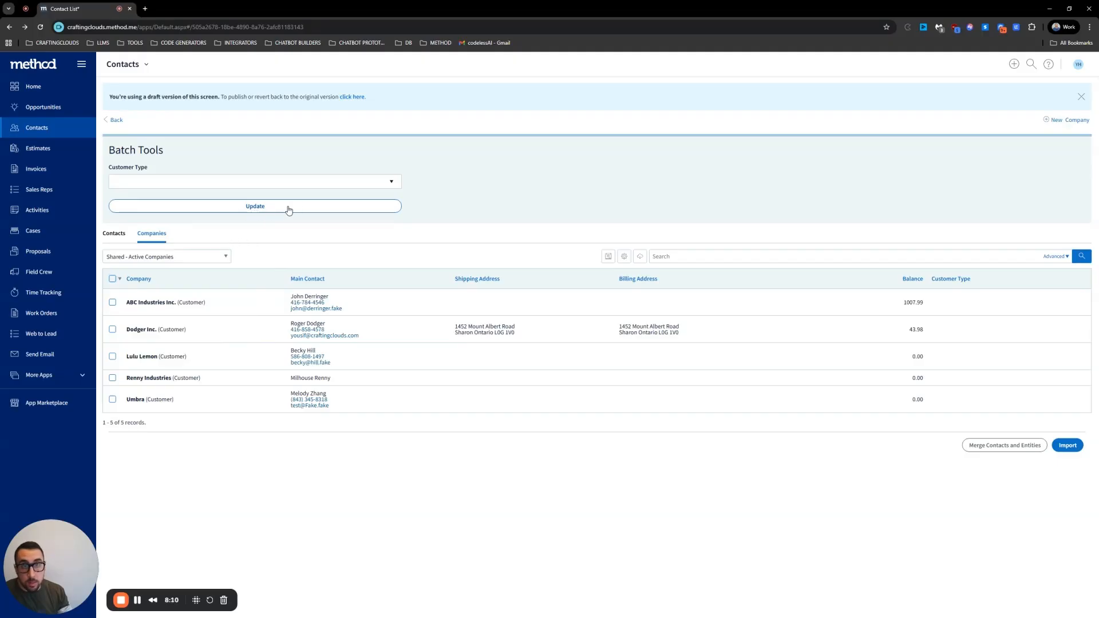
Step: Reopen the Contacts screen for customization and open the click action set of the Update button
click(147, 65)
click(134, 99)
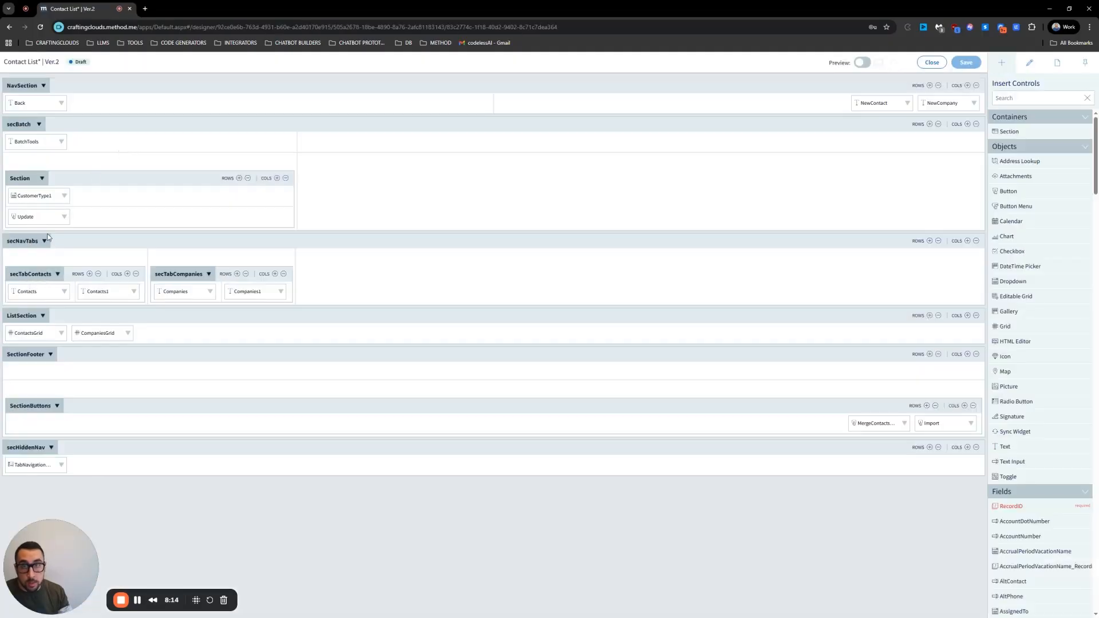
click(63, 218)
click(63, 218)
click(43, 234)
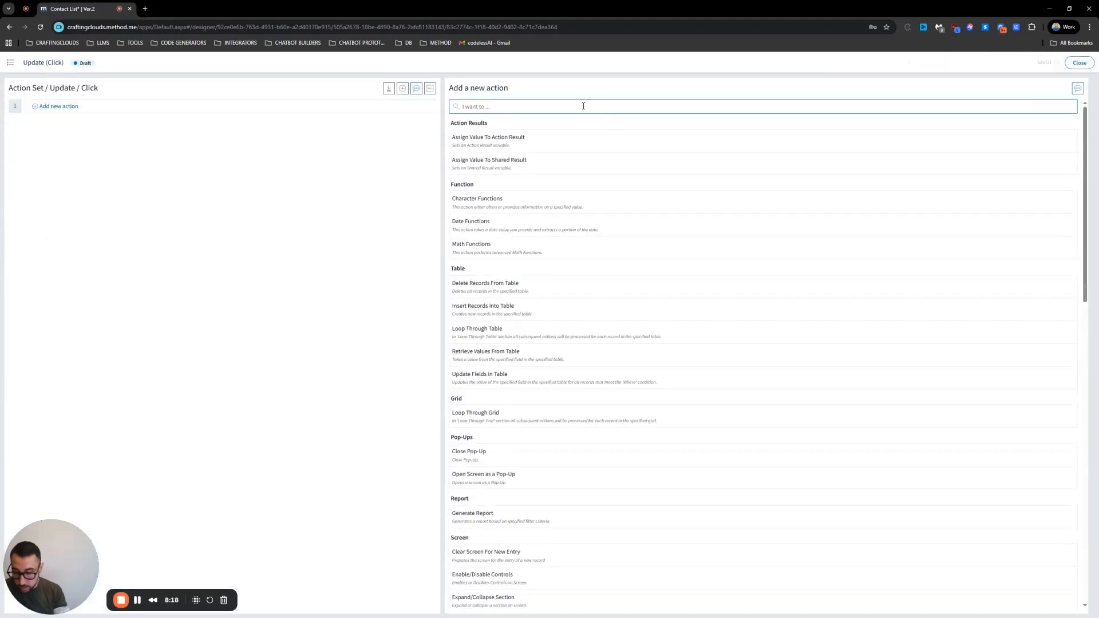
Step: Add a Conditional Statement action requiring CustomerType1 - RecordID to be greater than the number 0
text(conditional)
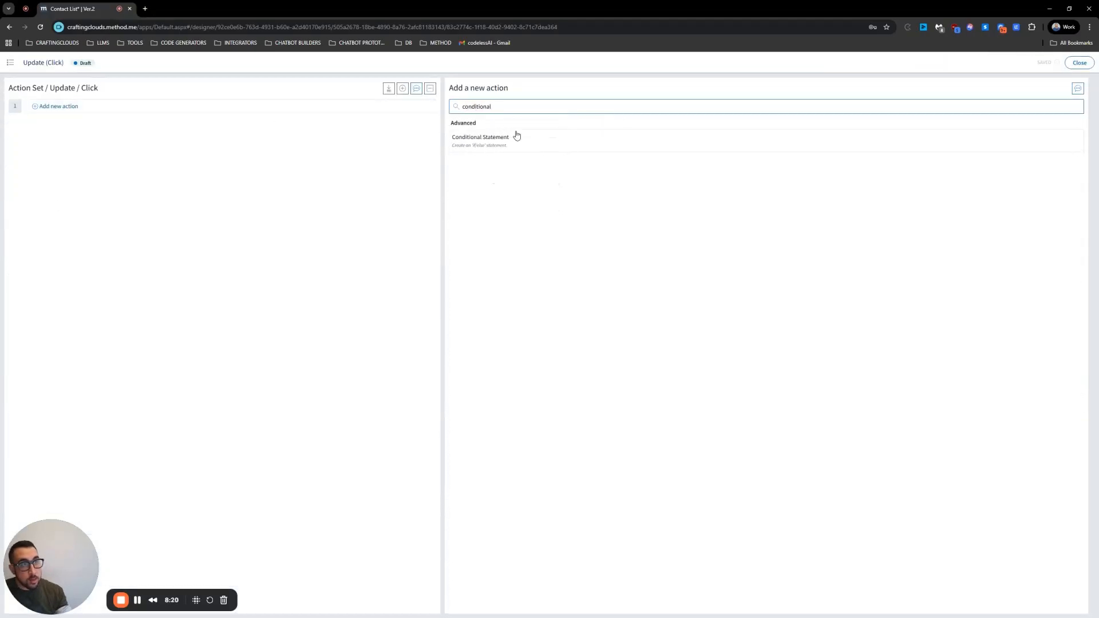
click(516, 137)
click(489, 108)
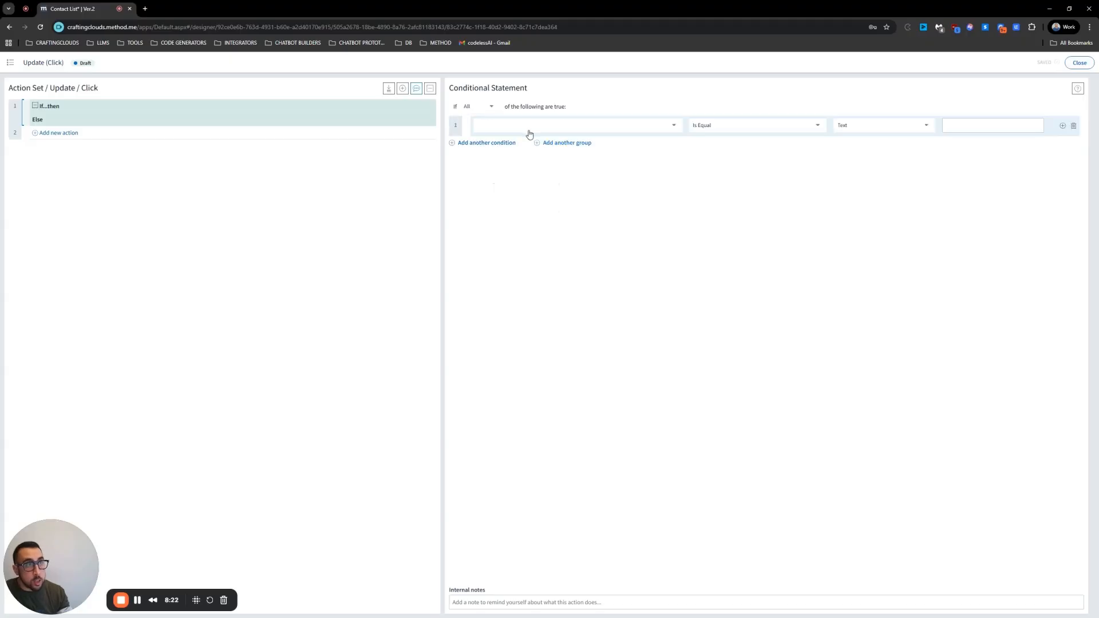
click(530, 130)
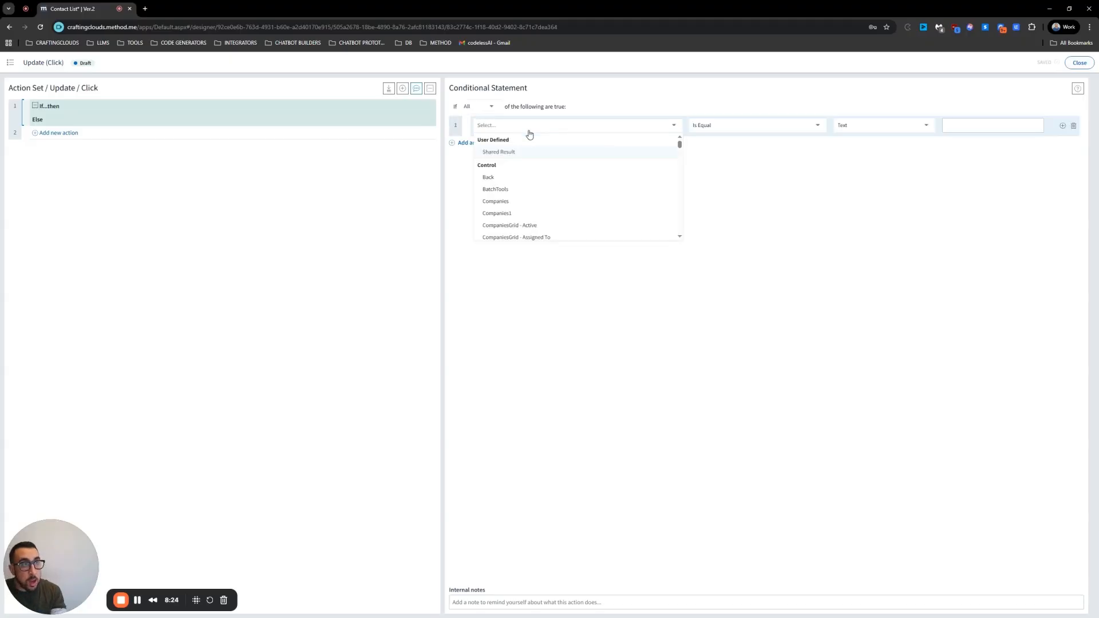
text(custom)
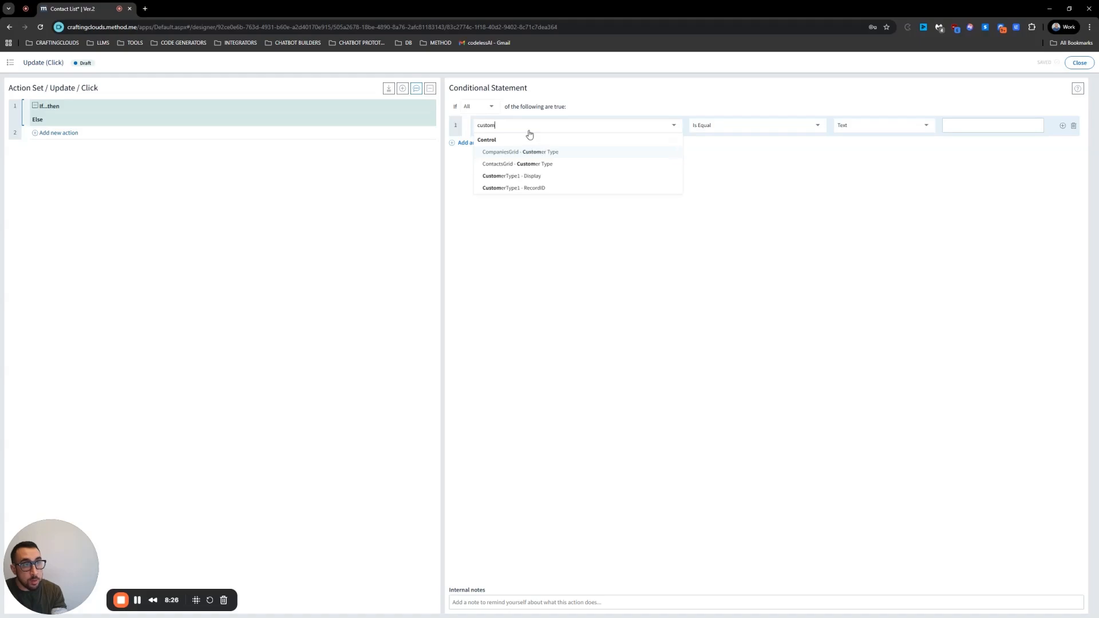
click(540, 187)
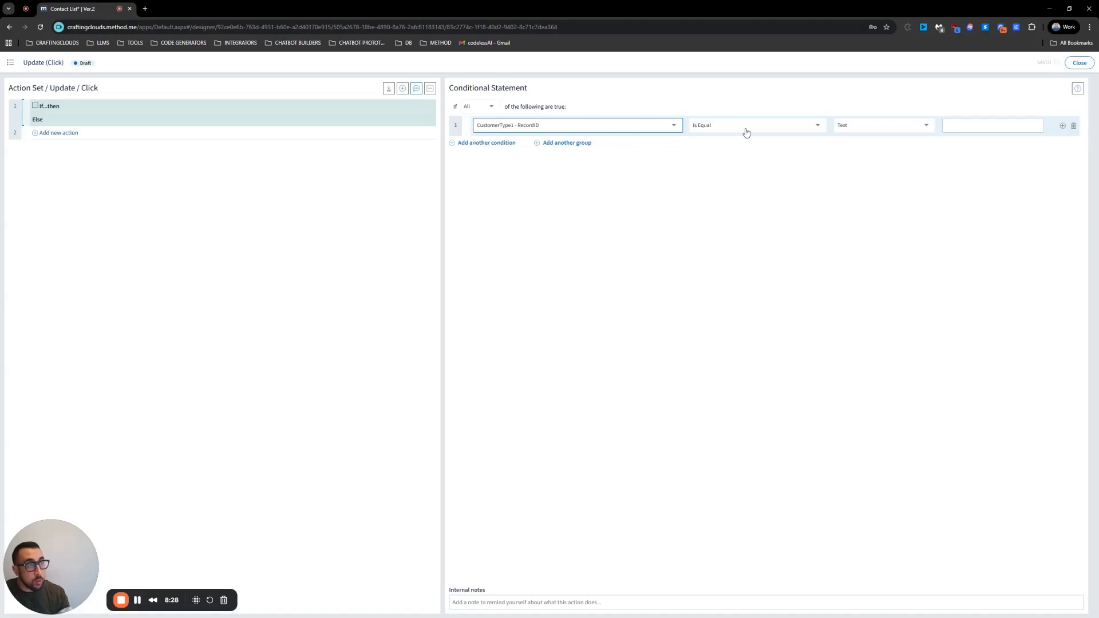
click(744, 128)
click(739, 163)
click(916, 125)
click(863, 164)
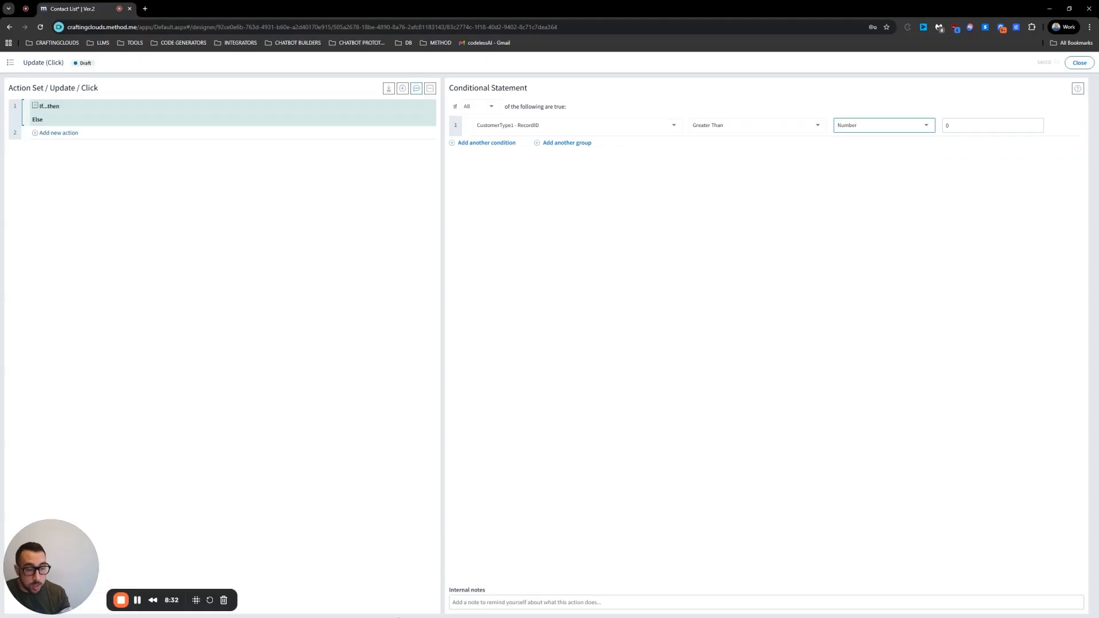
Step: Delete the conditional statement from the Update click action set
click(467, 607)
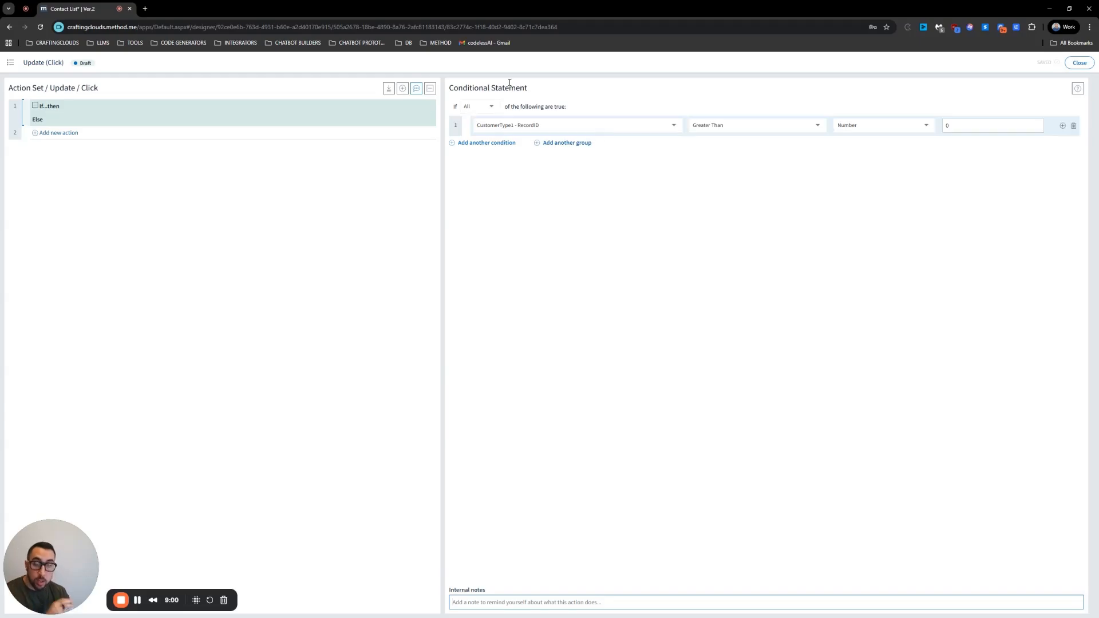
click(431, 106)
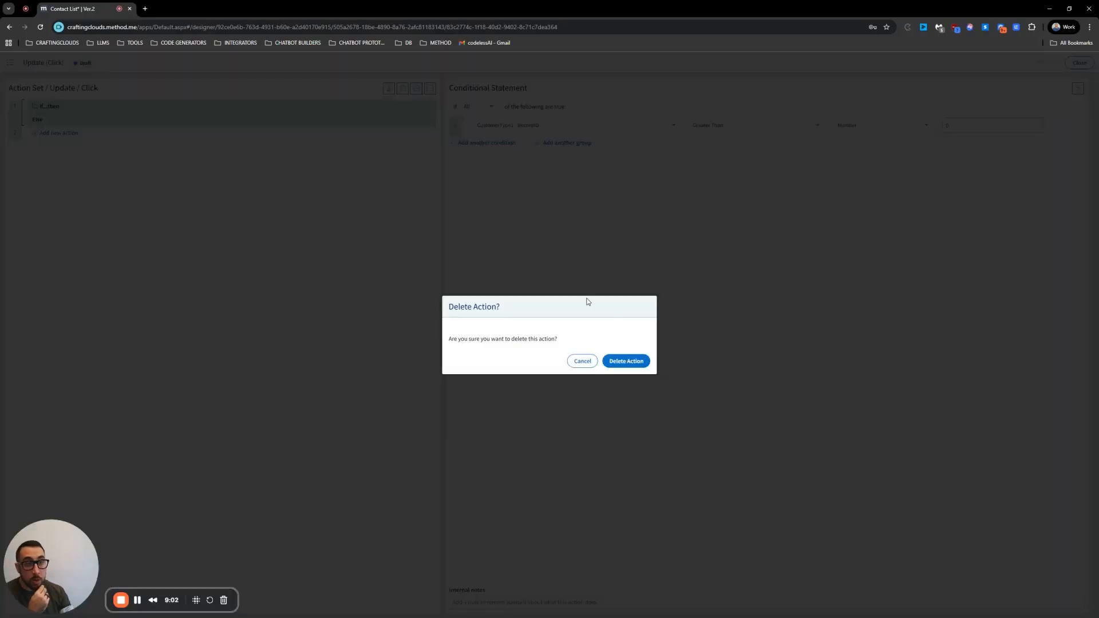
click(638, 362)
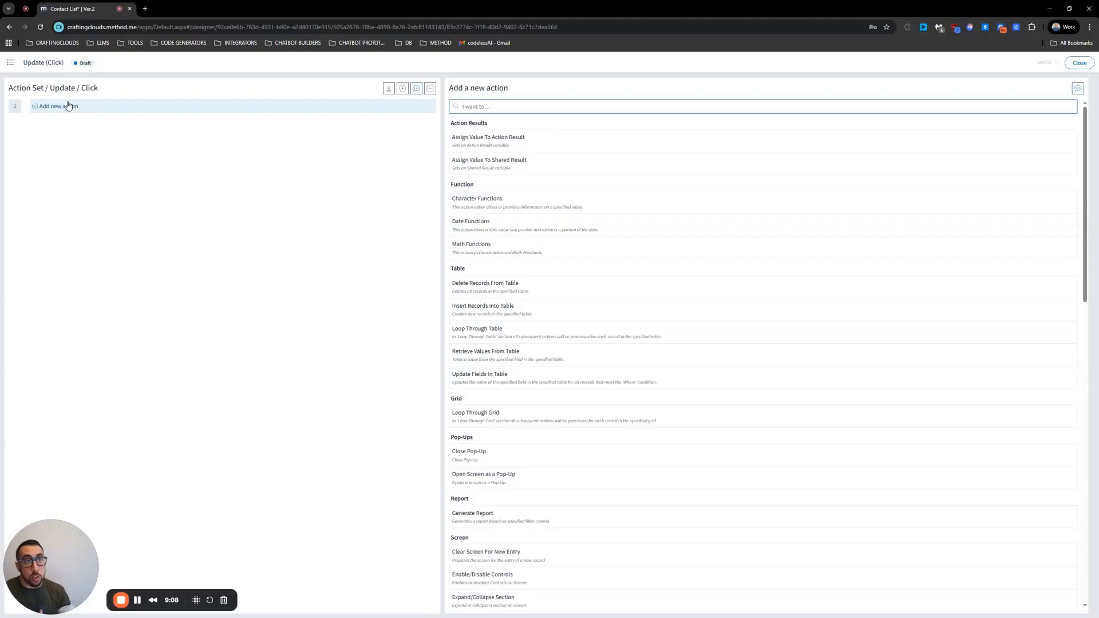
Step: Add a Loop Through Grid action over only the checked rows of CompaniesGrid, with the internal note "Loop through selected companies"
text(loop)
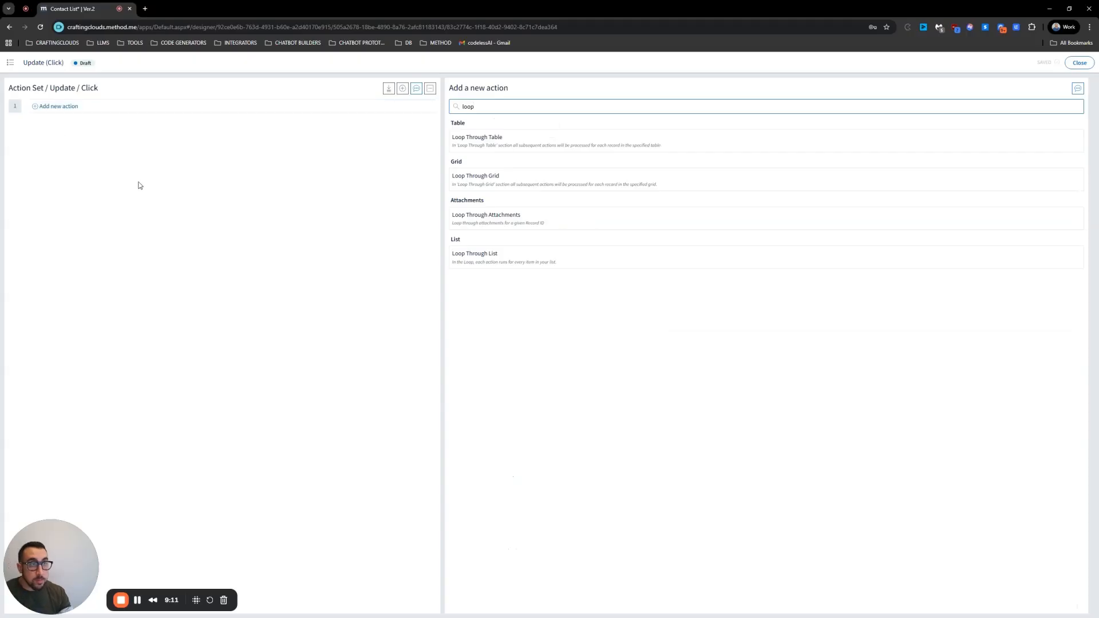
click(479, 178)
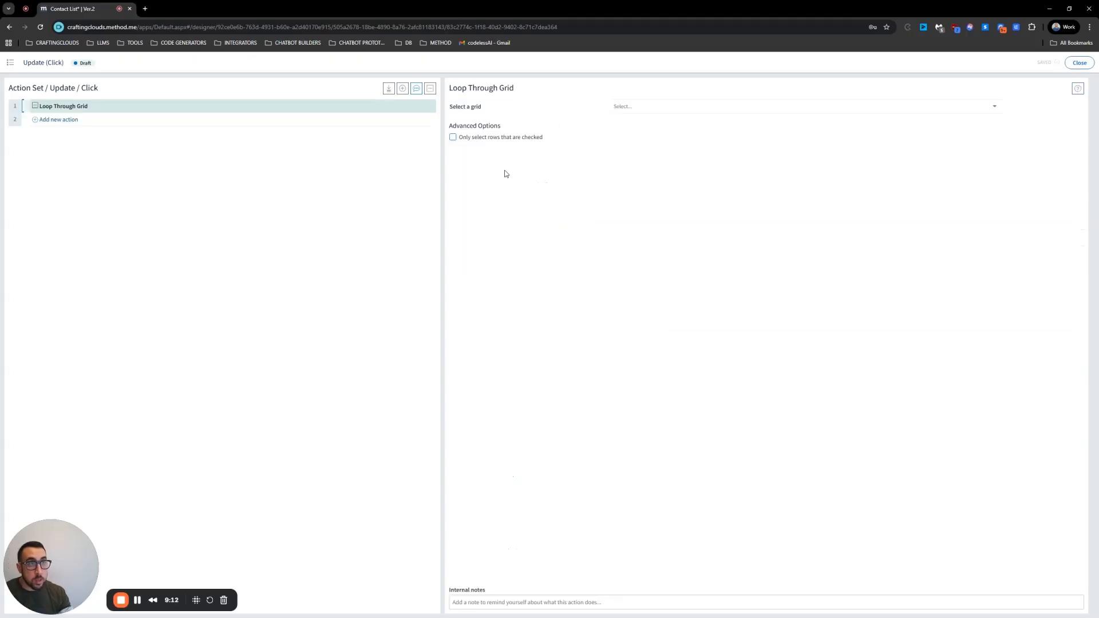
click(628, 108)
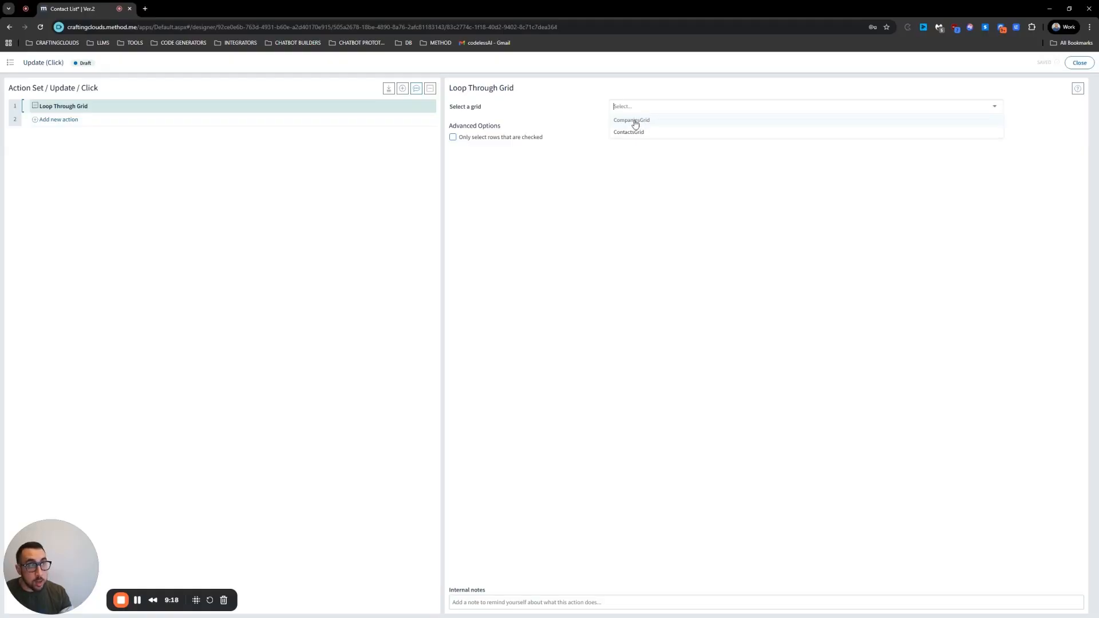
click(634, 121)
click(453, 138)
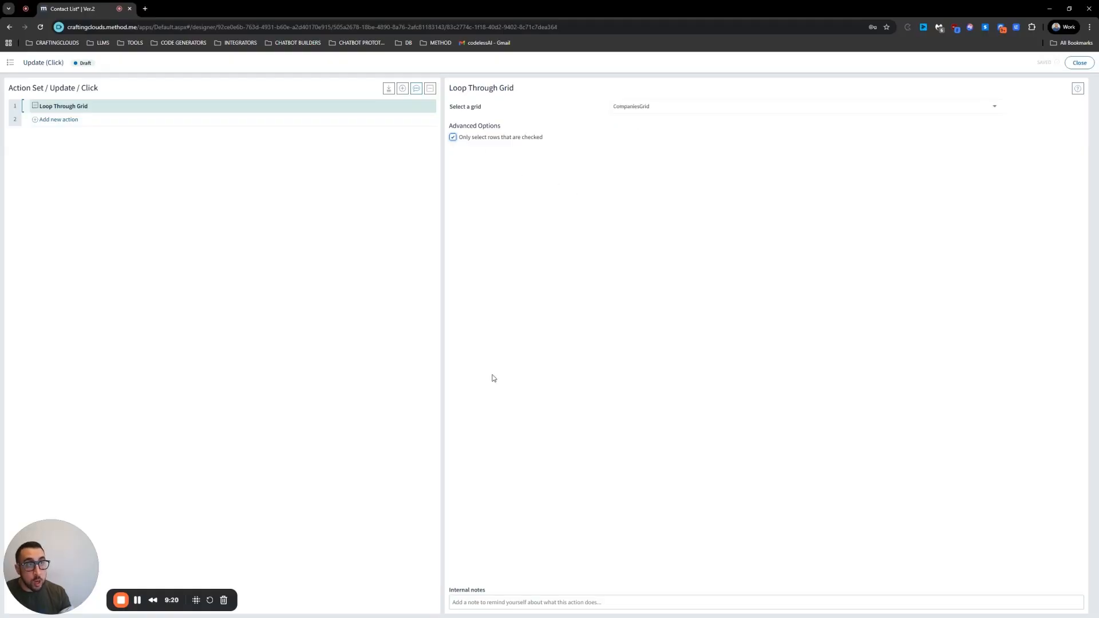
click(507, 601)
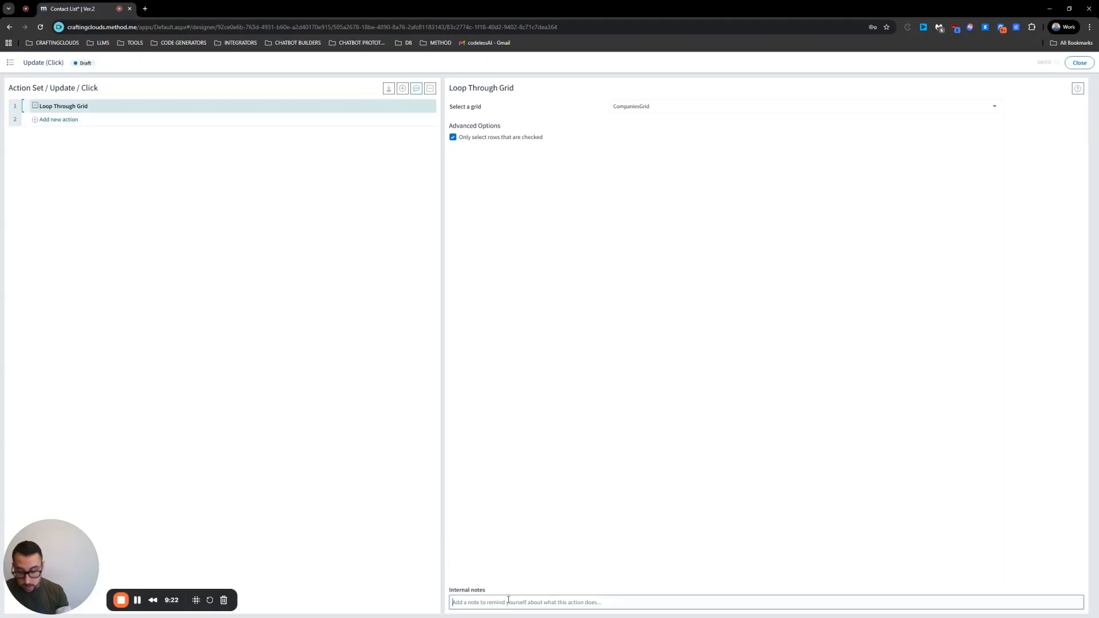
text(Loop through select)
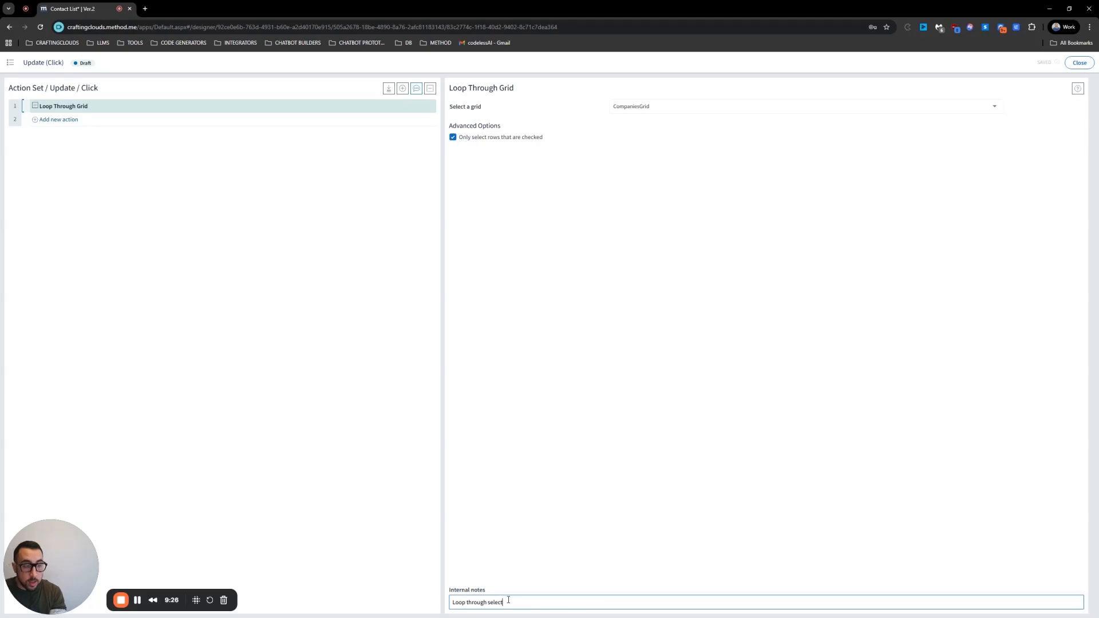
text(ed companies)
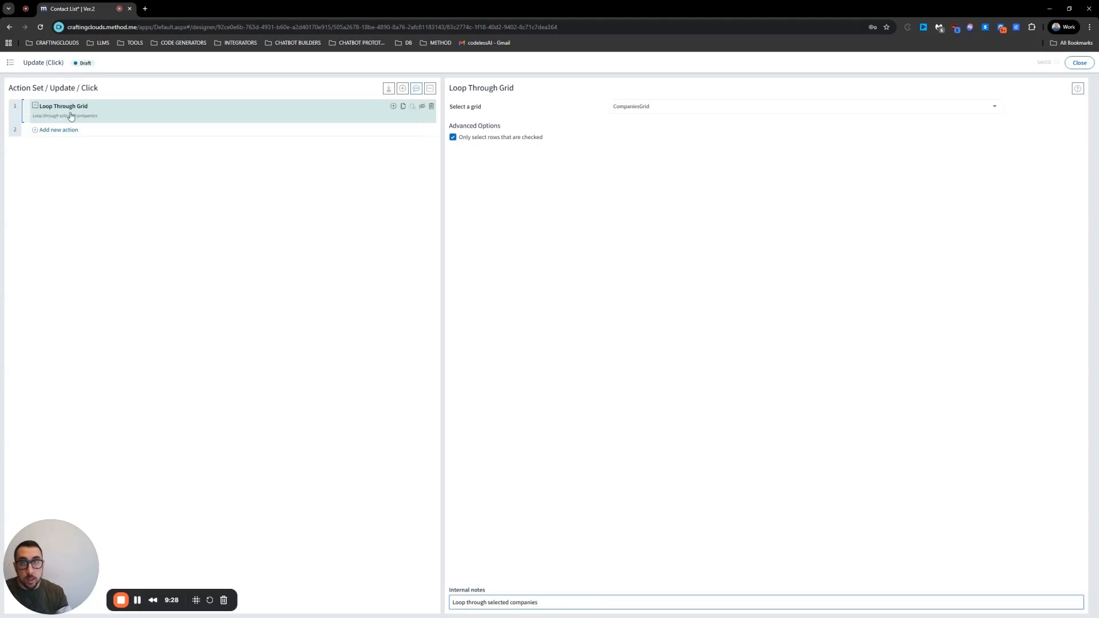
Step: Add an Update Fields In Table action inside the grid loop, targeting the Customer table
click(392, 108)
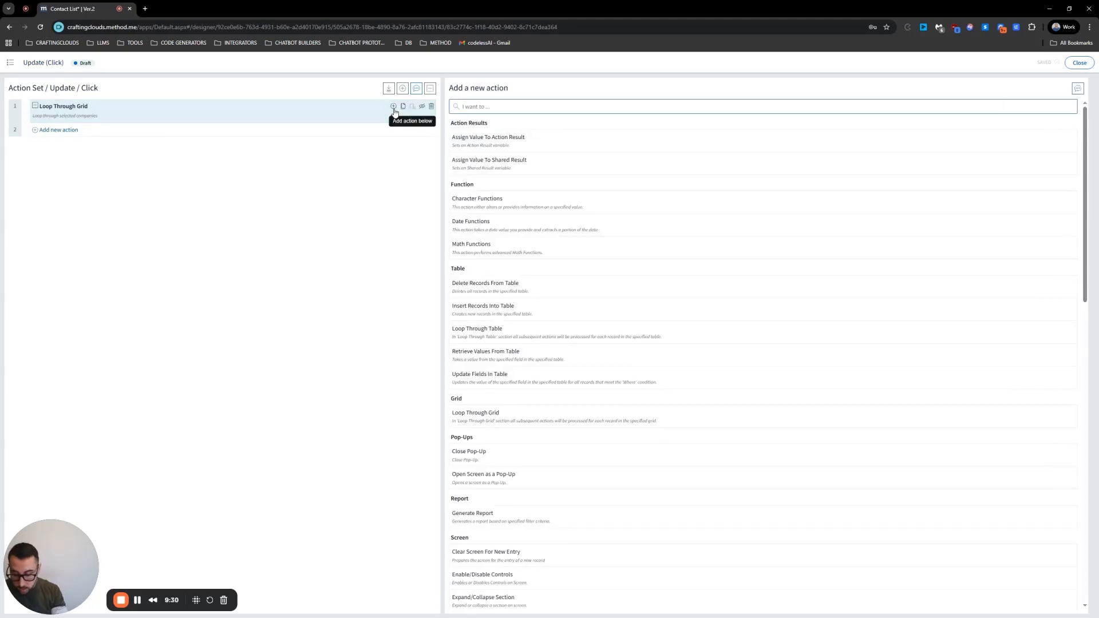
text(update)
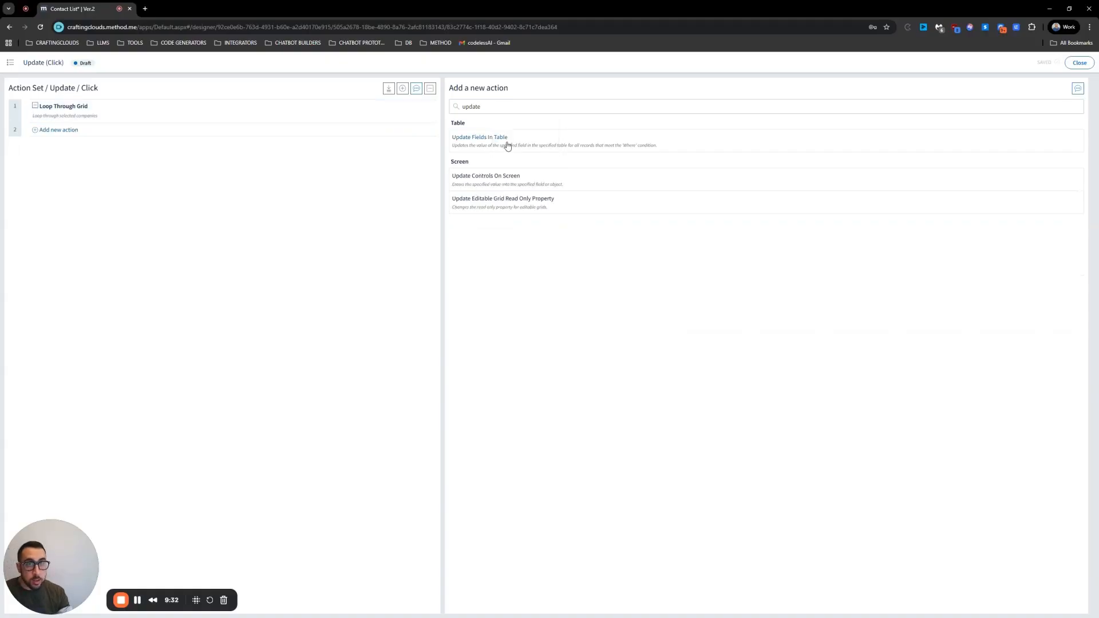
click(508, 146)
click(623, 109)
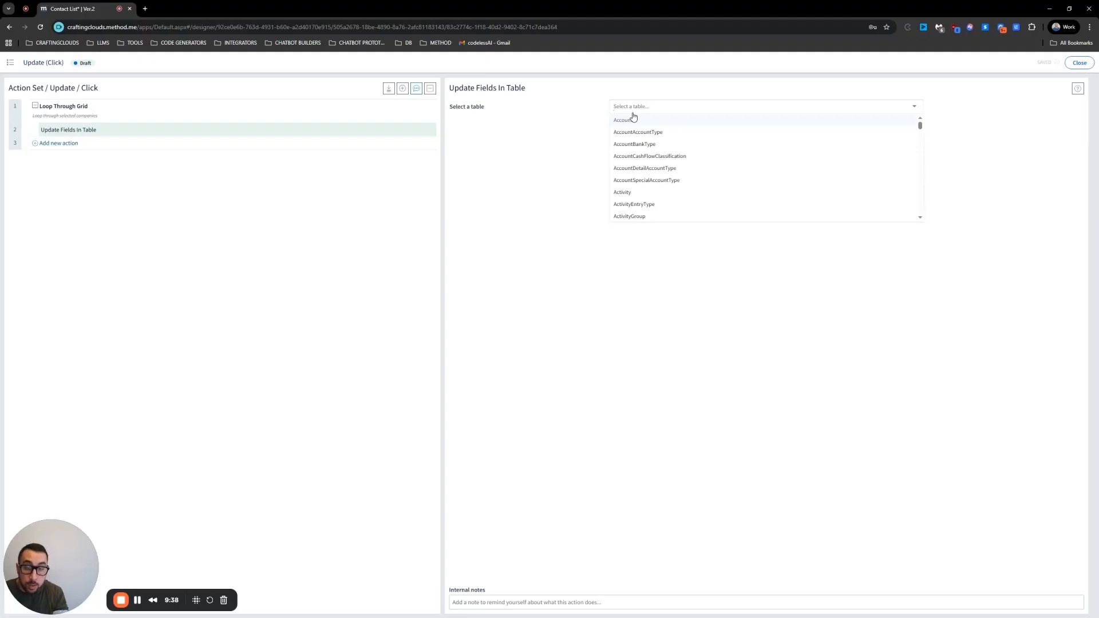
text(customer)
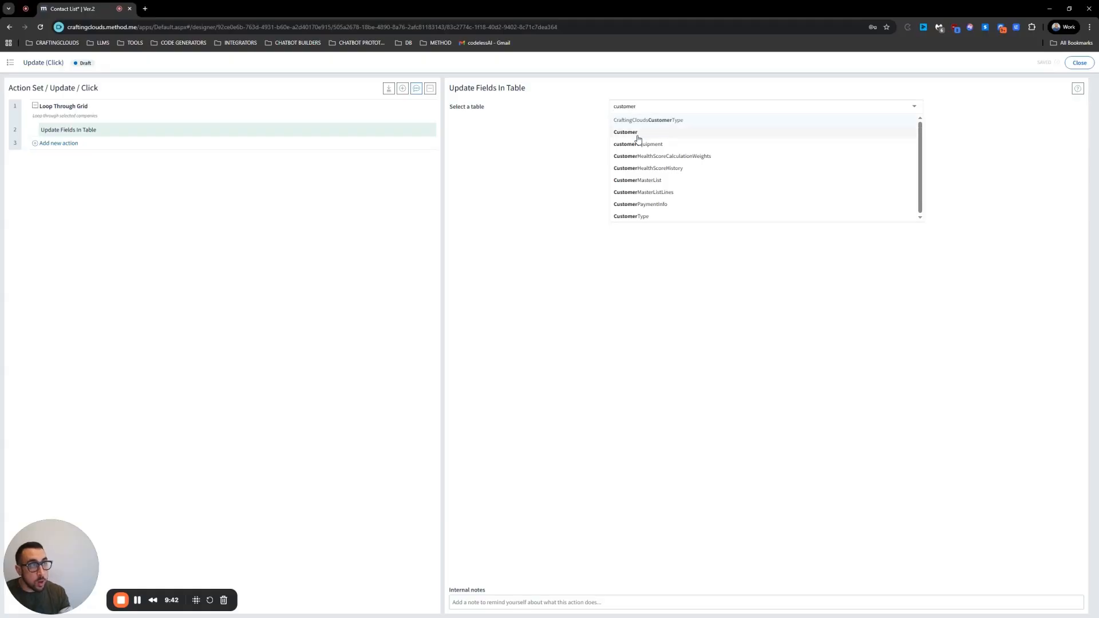
click(630, 132)
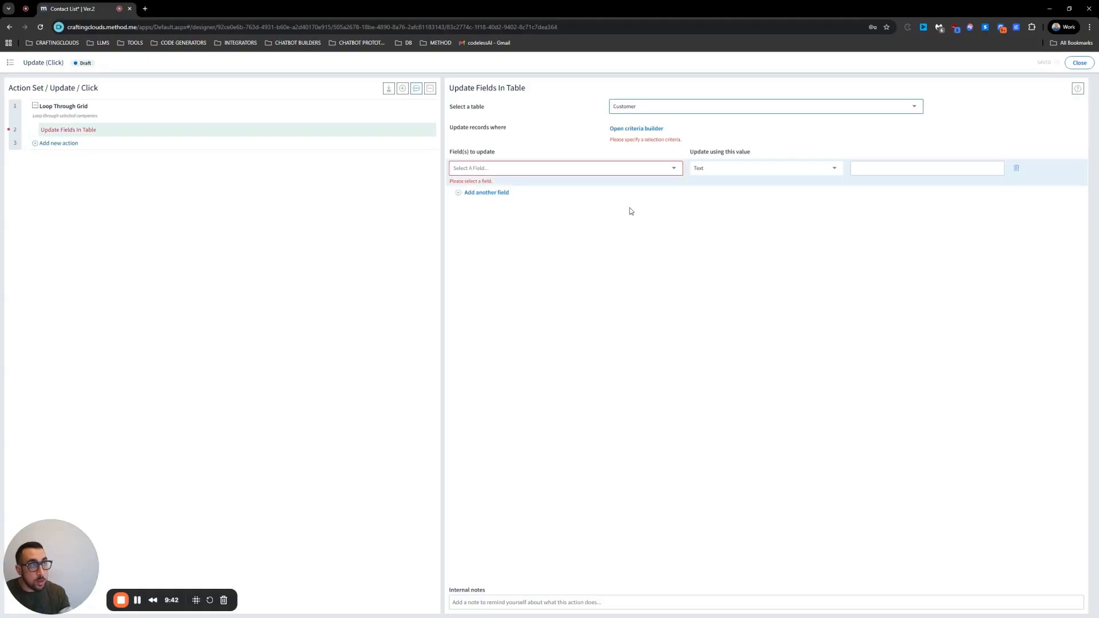
Step: Set the update criteria so that the Customer table's RecordID is equal to the loop's RecordID
click(635, 127)
click(477, 106)
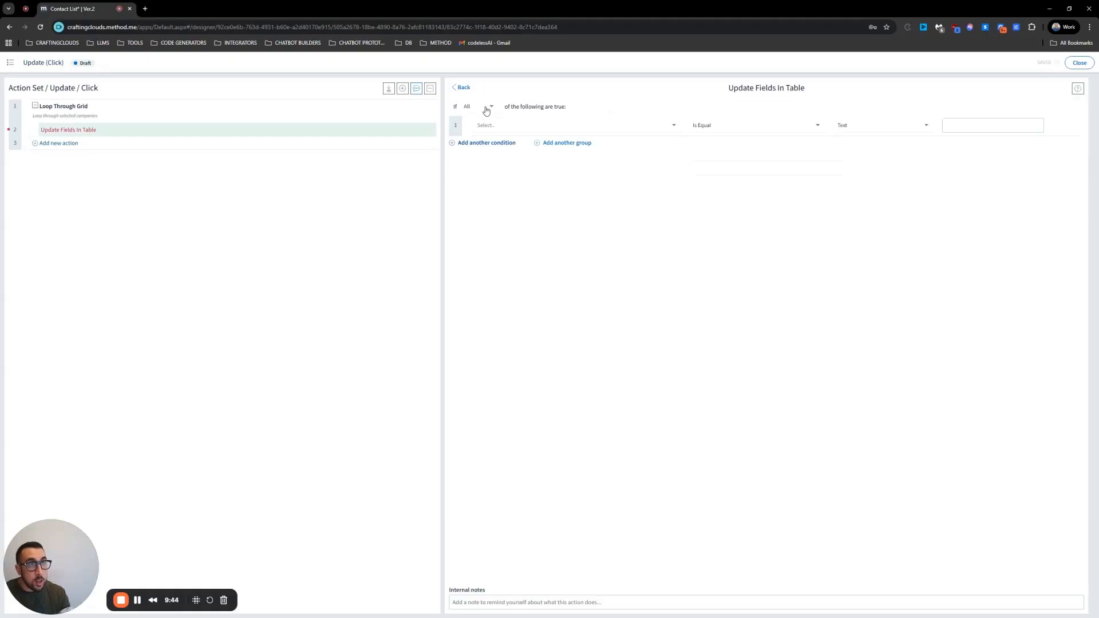
click(523, 125)
text(rec)
scroll(532, 189, down, 10)
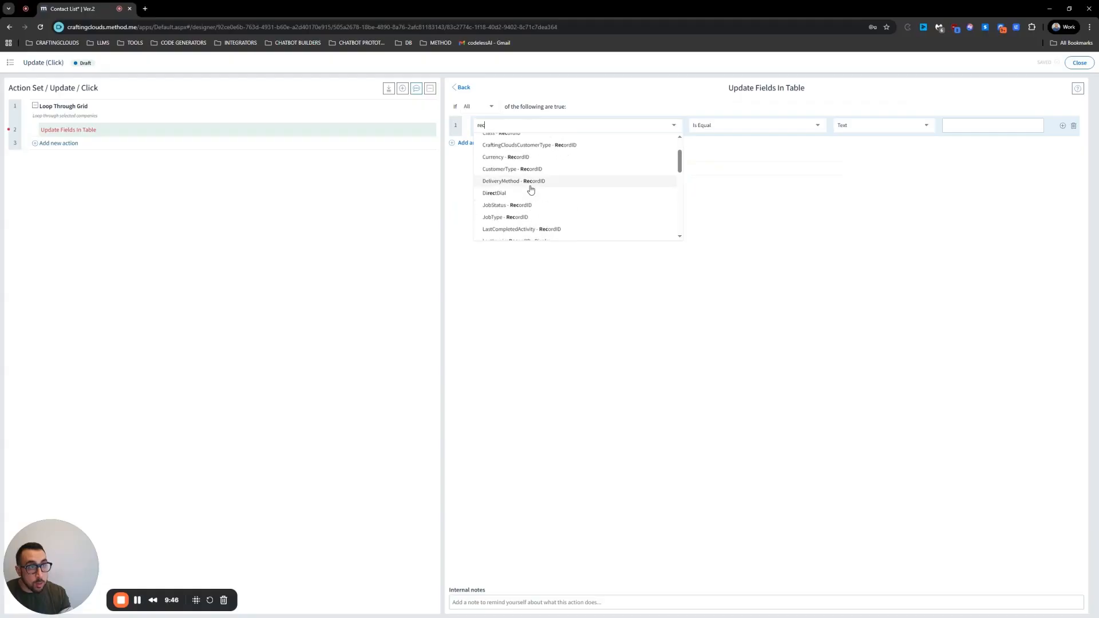
click(516, 162)
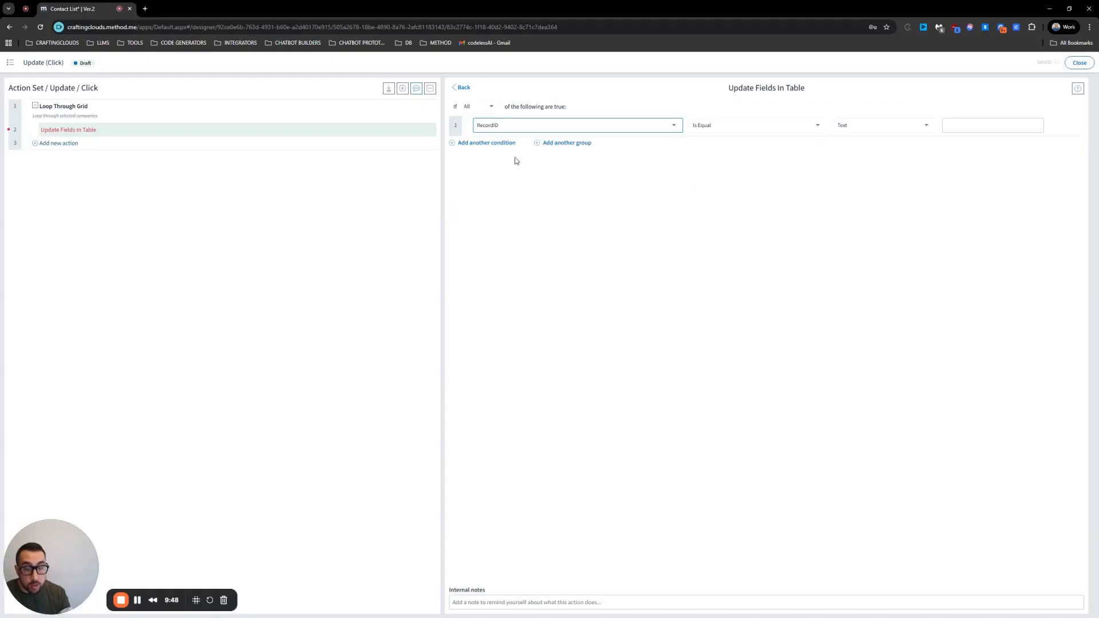
click(868, 127)
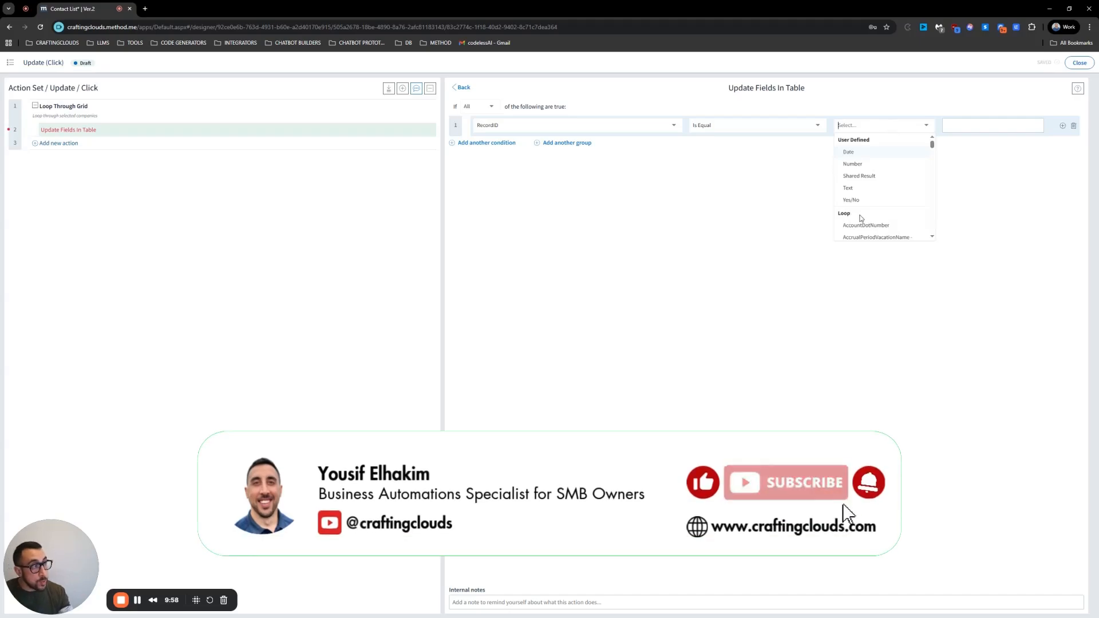
text(recordid)
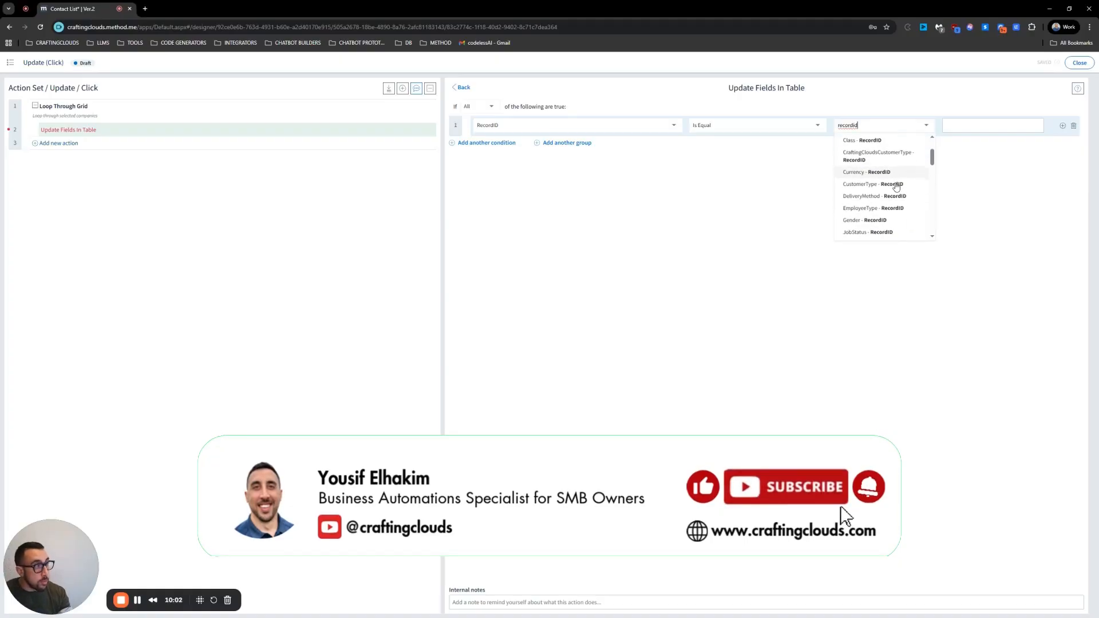
scroll(863, 166, down, 8)
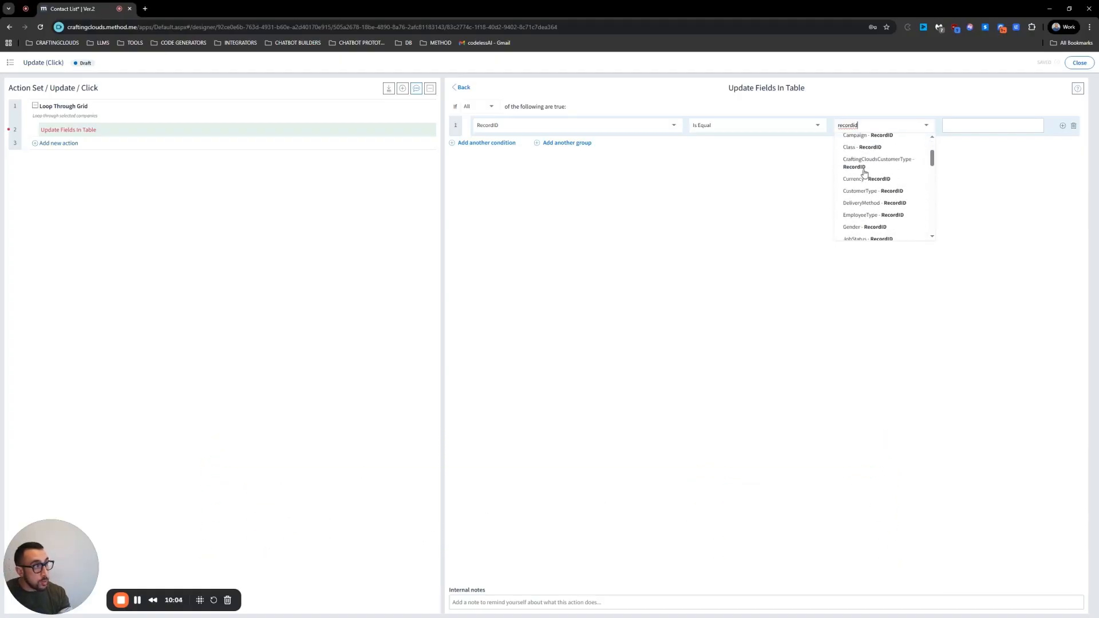
scroll(866, 193, down, 3)
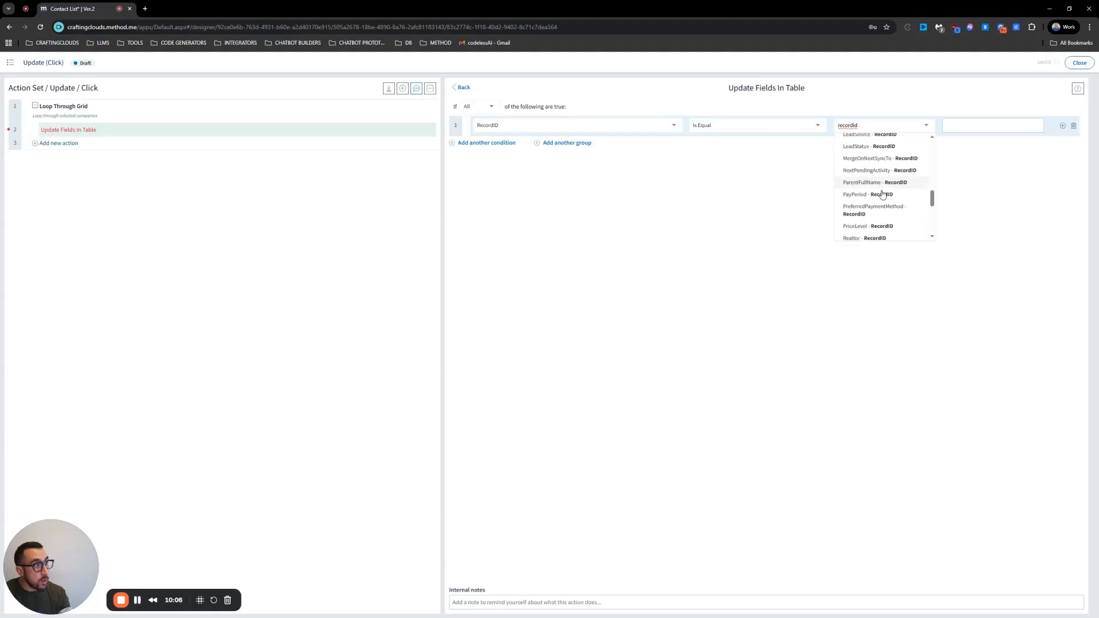
click(853, 184)
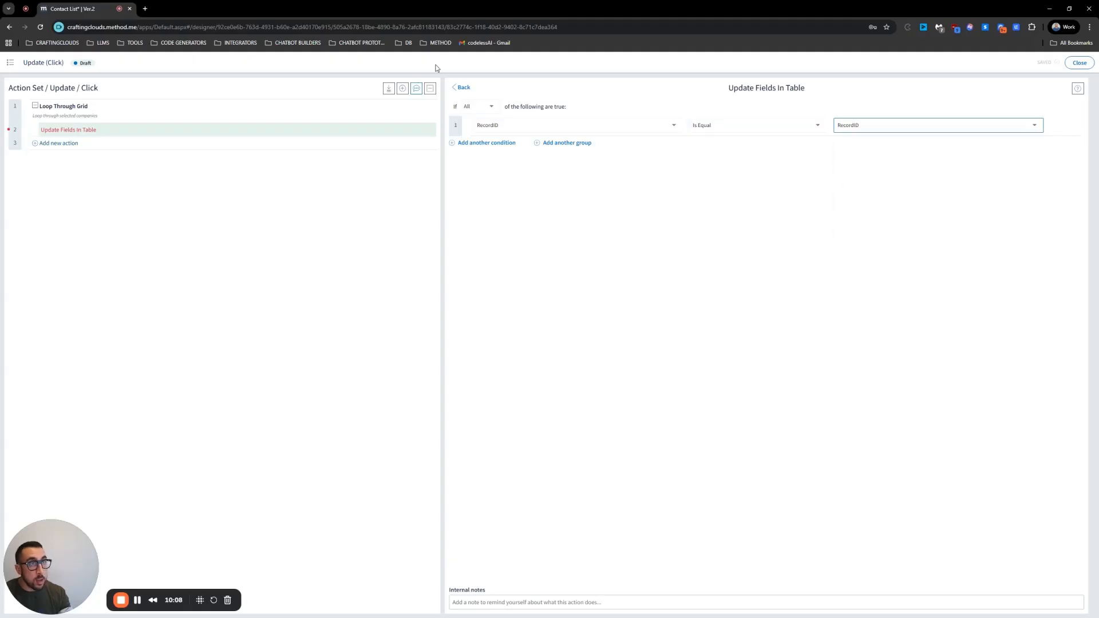
click(462, 87)
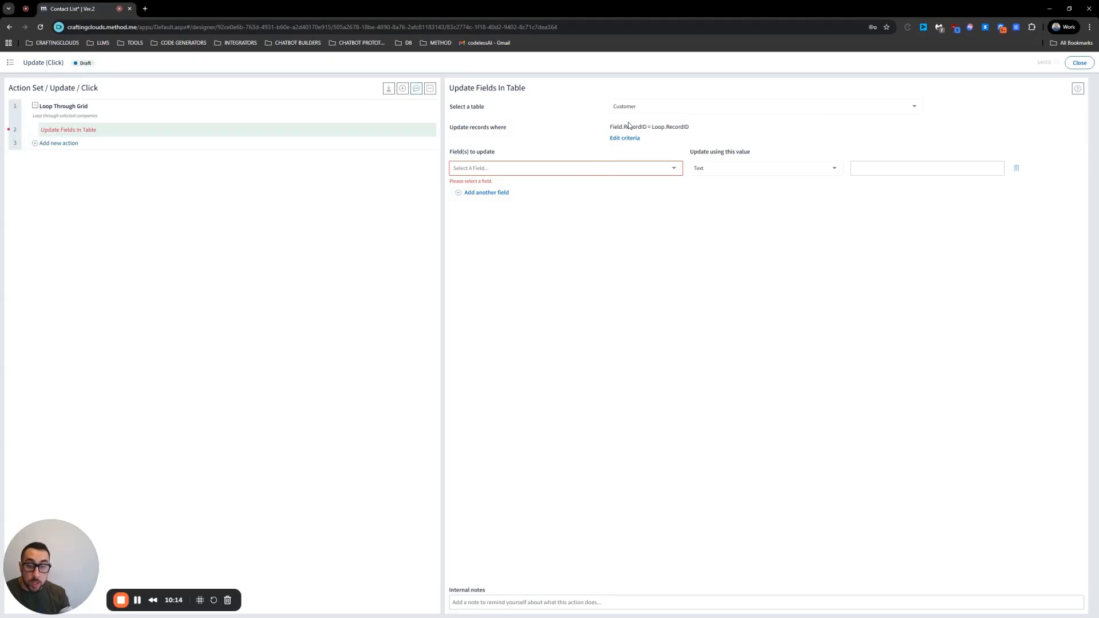
Step: Set the CraftingCloudsCustomerType - RecordID field to update using the CustomerType1 - RecordID control value
click(543, 172)
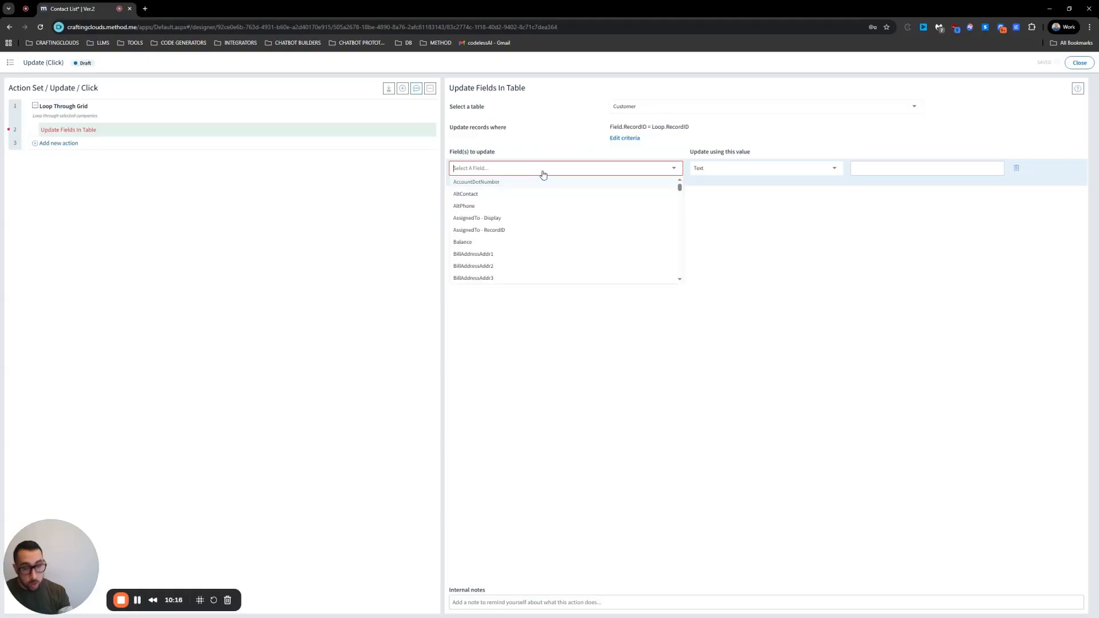
text(customer)
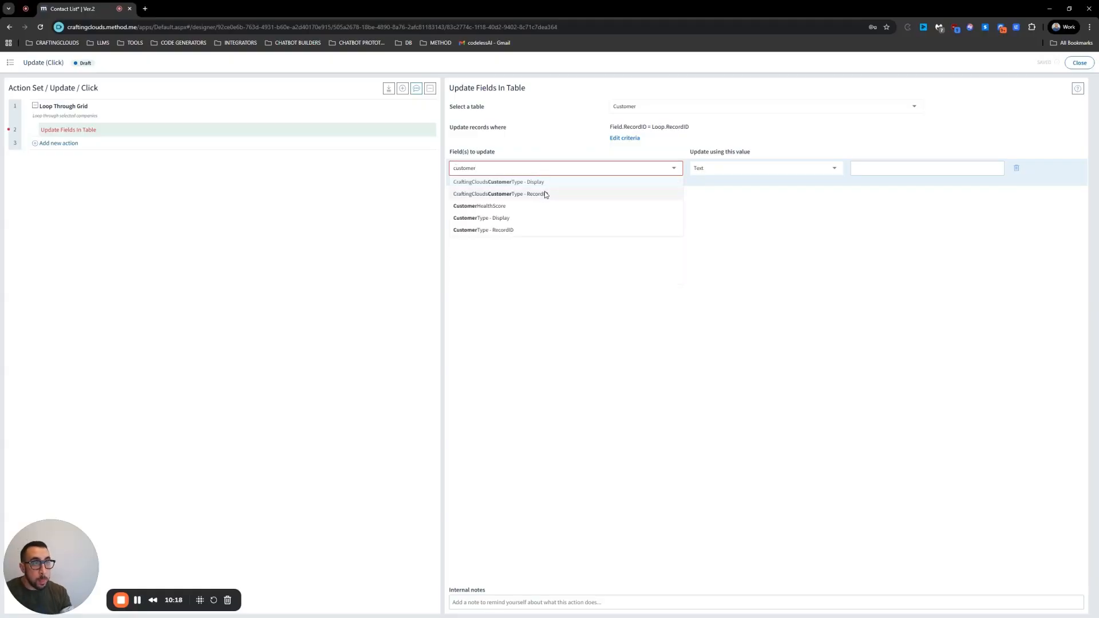
click(545, 195)
click(744, 169)
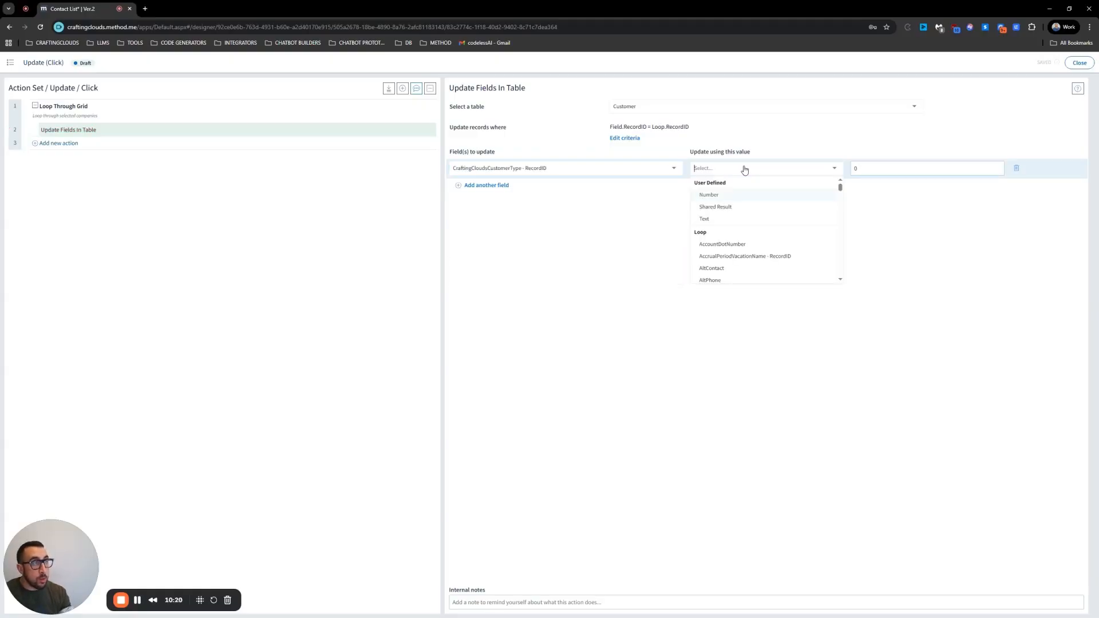
text(custome)
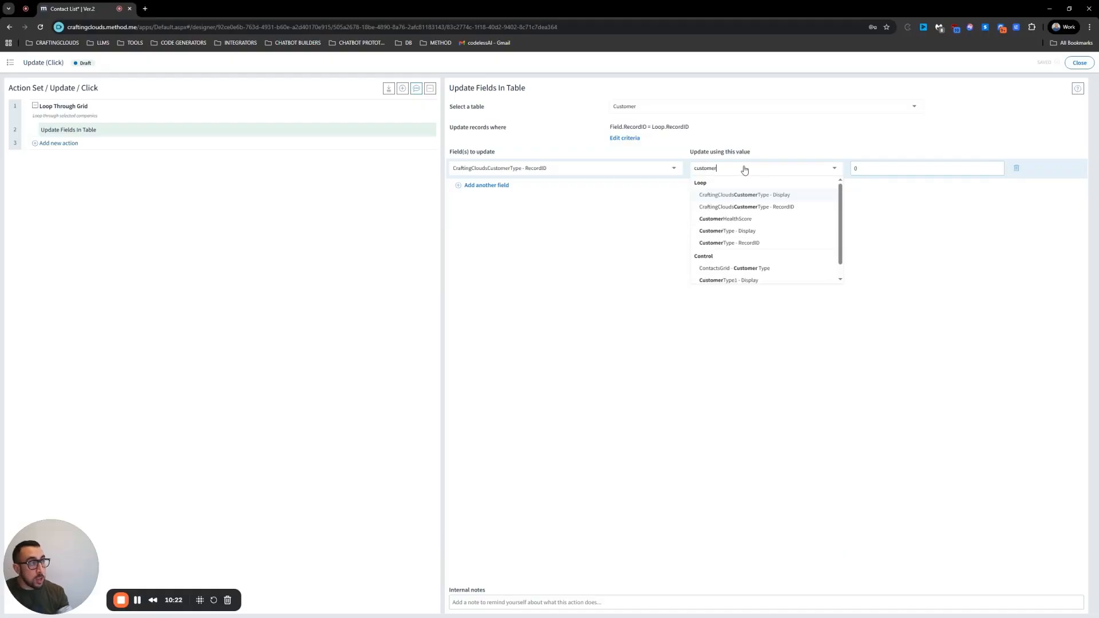
text(r)
scroll(748, 254, down, 1)
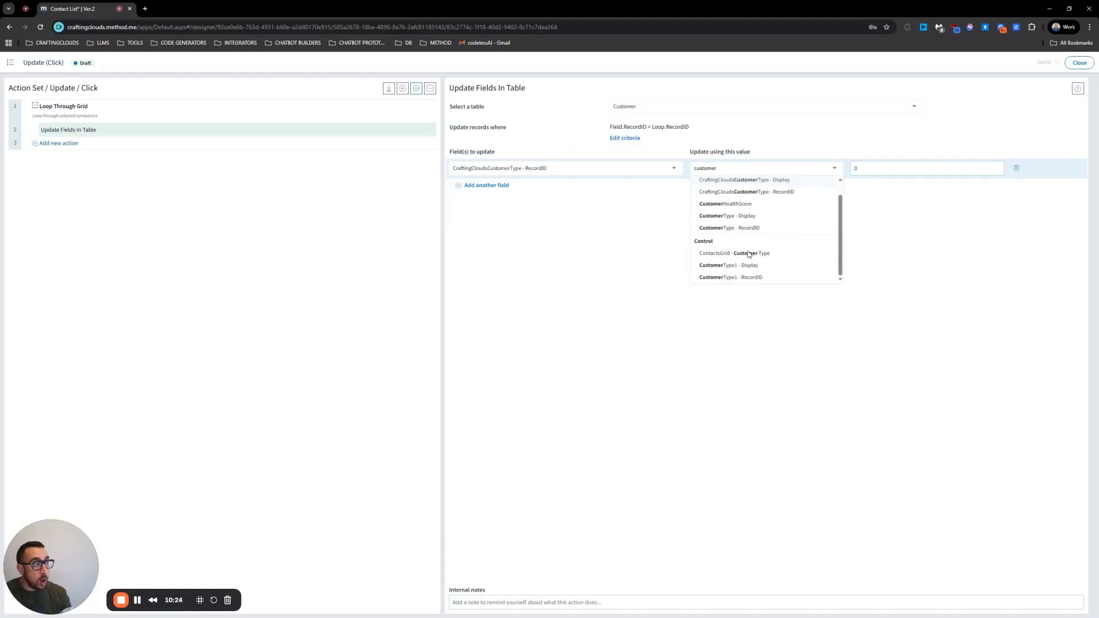
scroll(748, 255, up, 2)
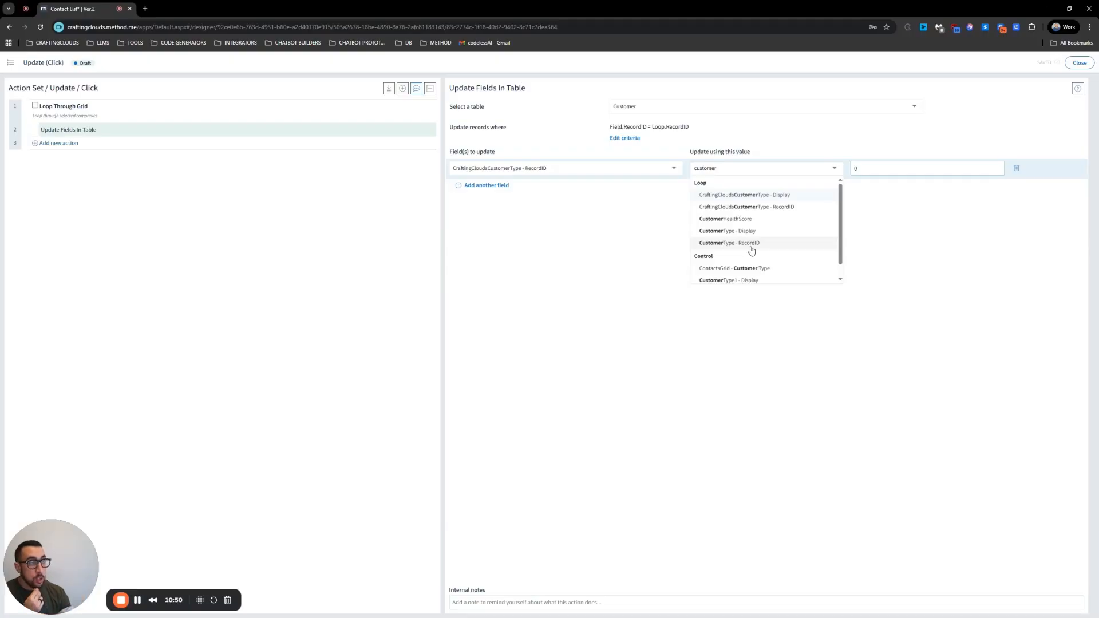
scroll(745, 269, down, 1)
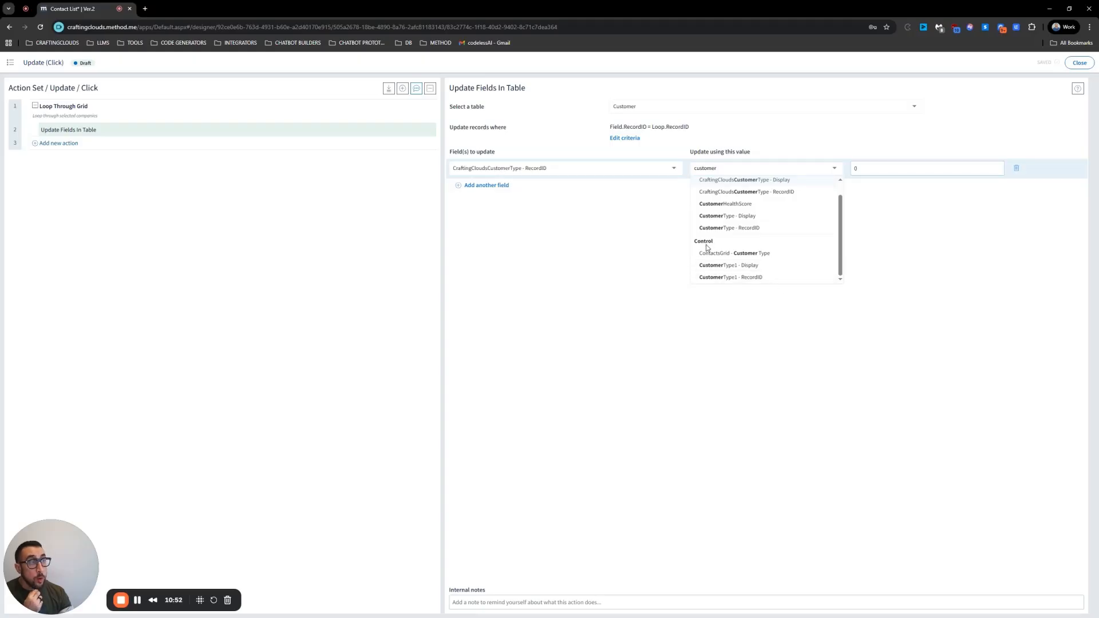
scroll(723, 278, up, 1)
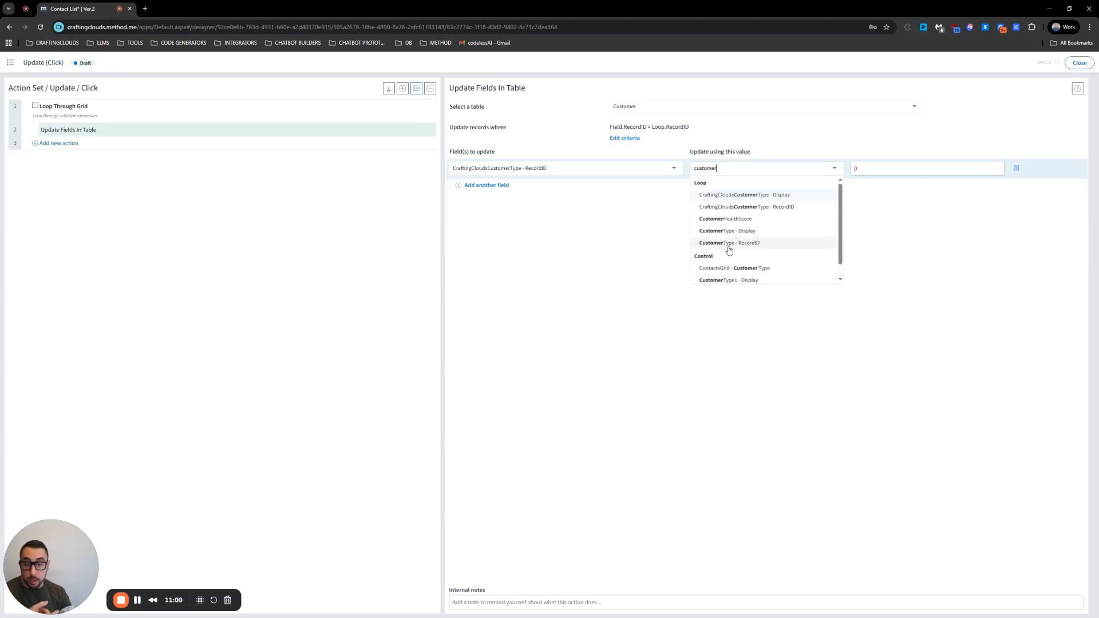
scroll(732, 269, down, 1)
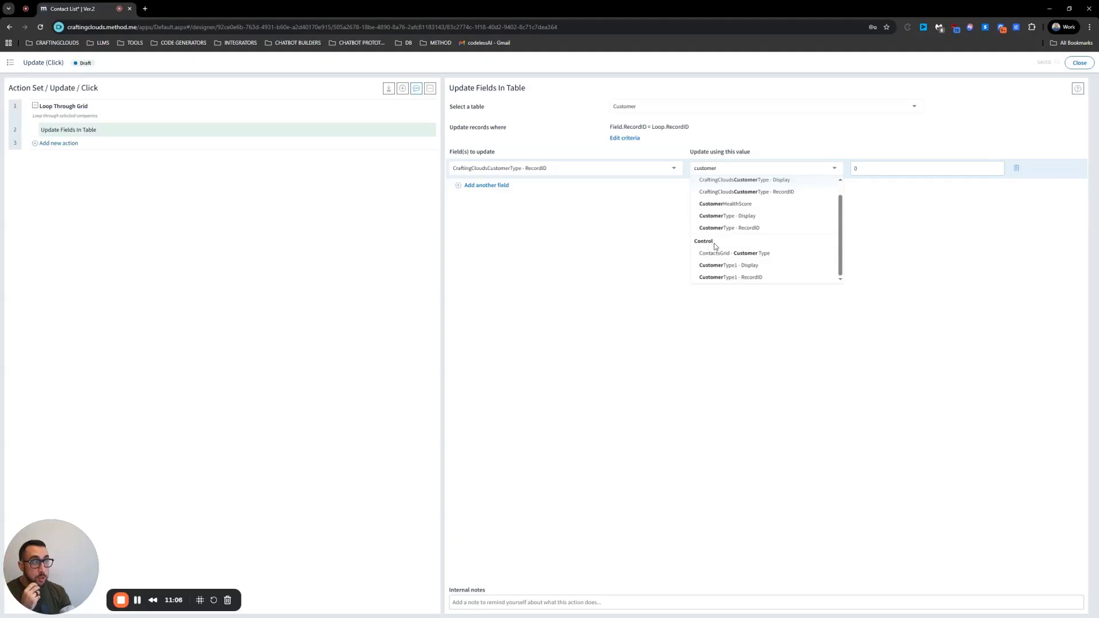
click(740, 278)
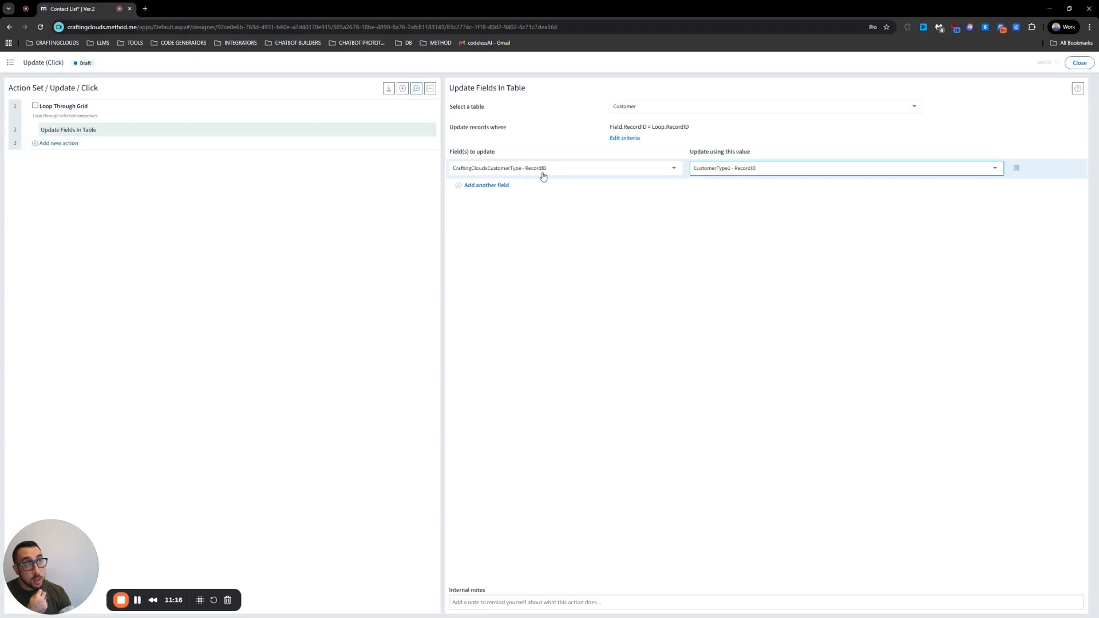
Step: Switch the field mapping to CraftingCloudsCustomerType - Display, updated with the CustomerType1 - Display control value
click(640, 169)
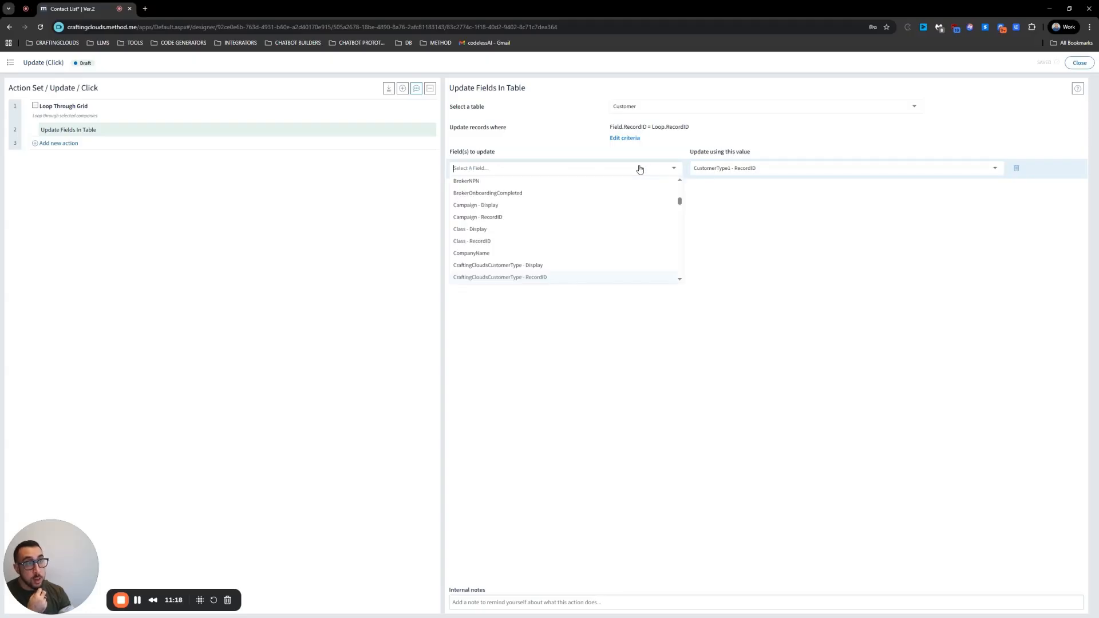
click(533, 265)
click(754, 167)
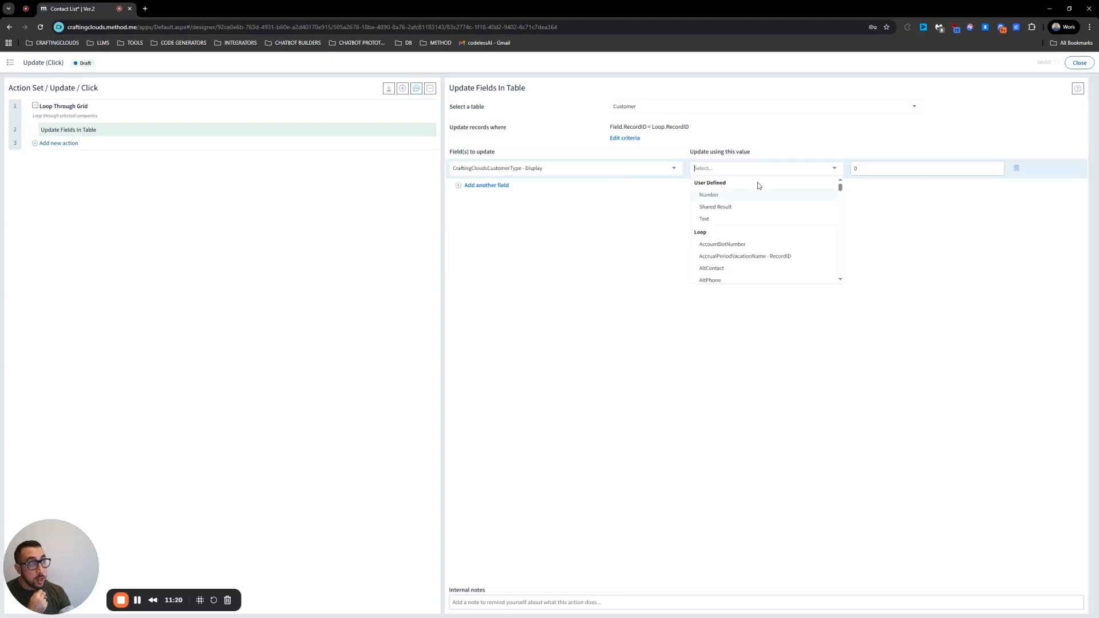
text(customer)
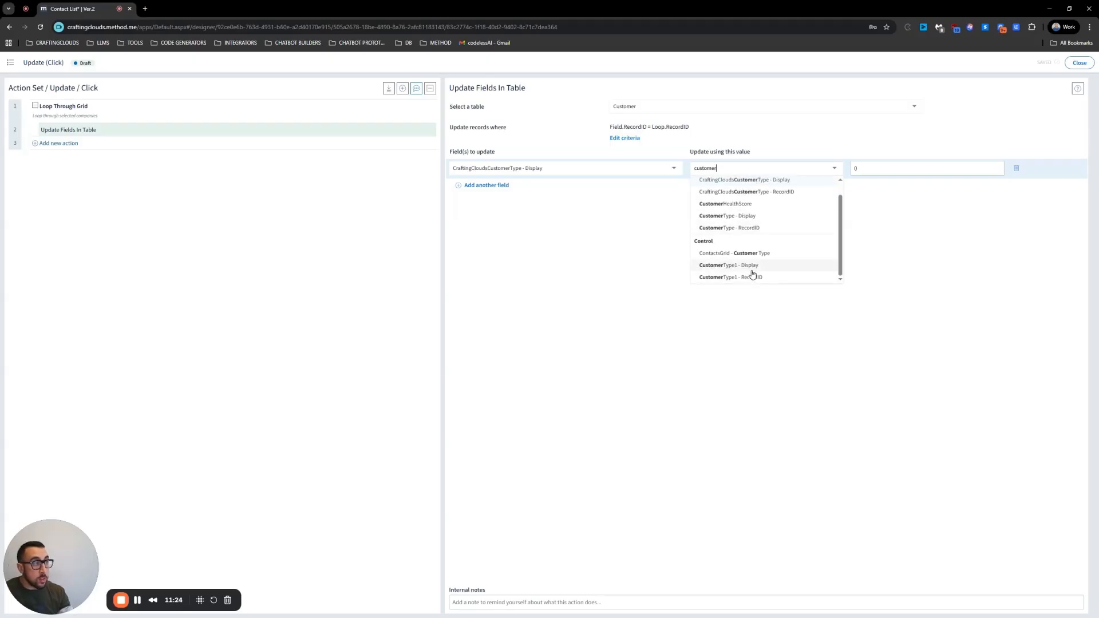
click(752, 278)
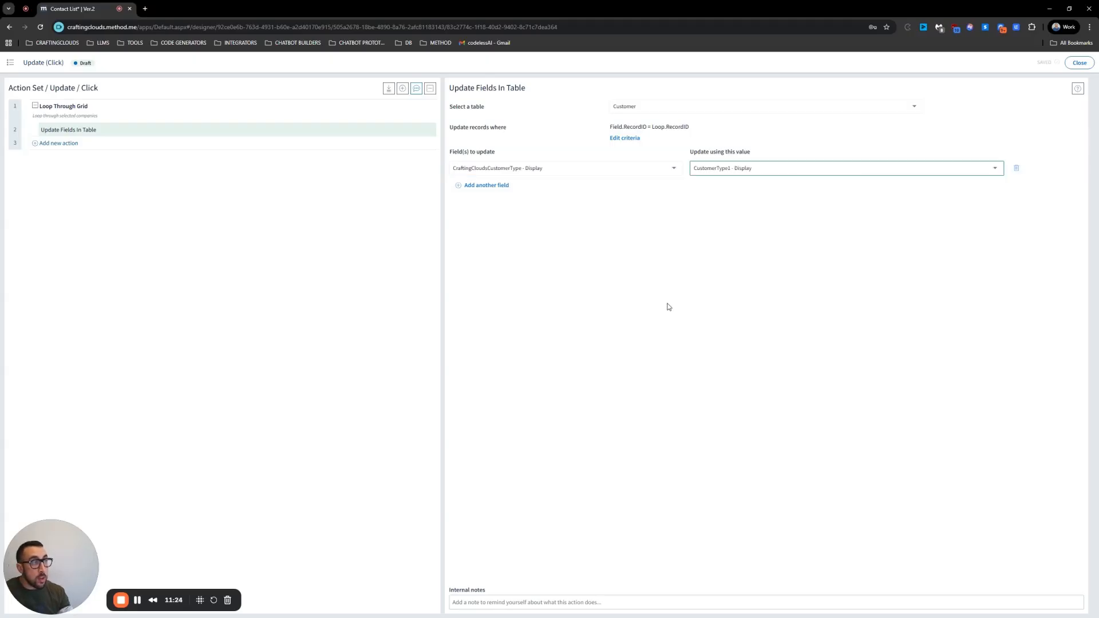
Step: Map CraftingCloudsCustomerType - RecordID to CustomerType1 - RecordID again and add the internal note "Update Customer Type"
click(560, 168)
click(541, 278)
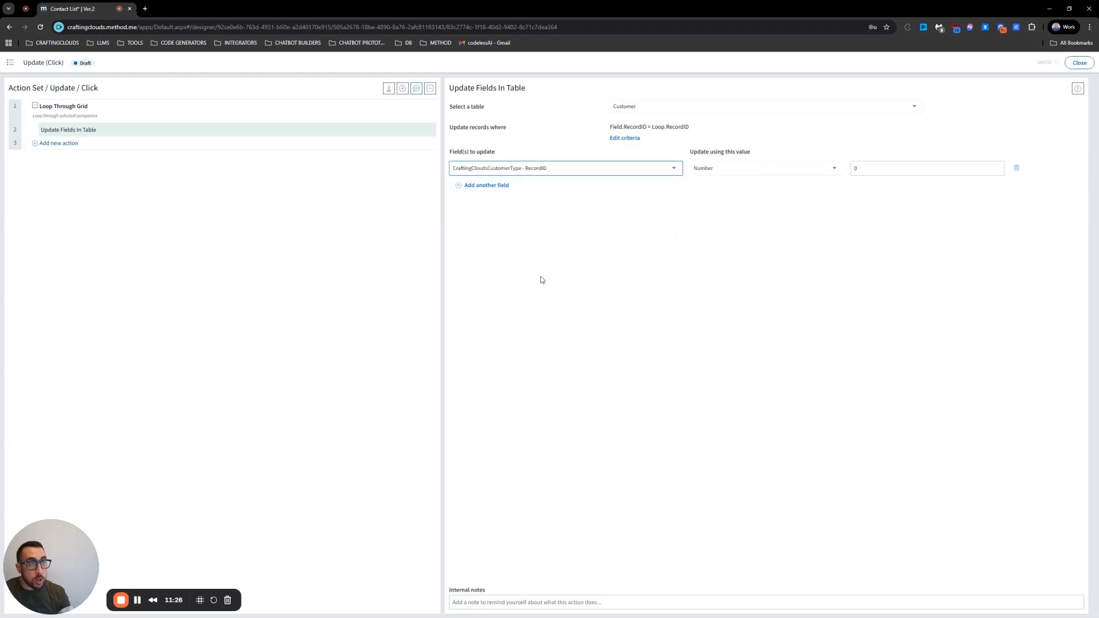
click(734, 170)
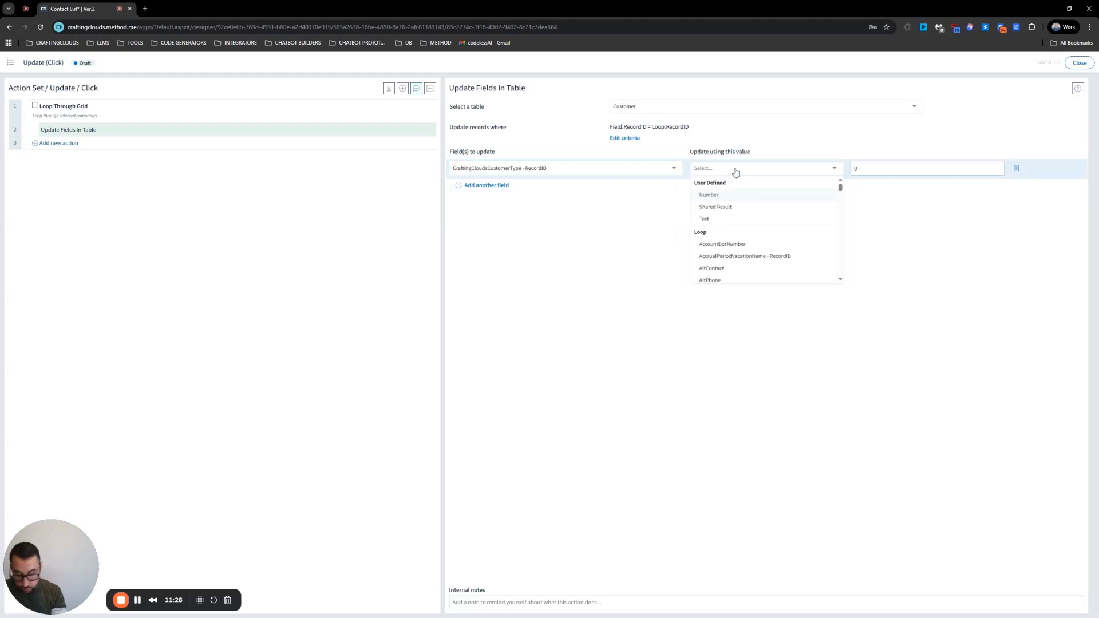
text(customer)
scroll(792, 235, down, 2)
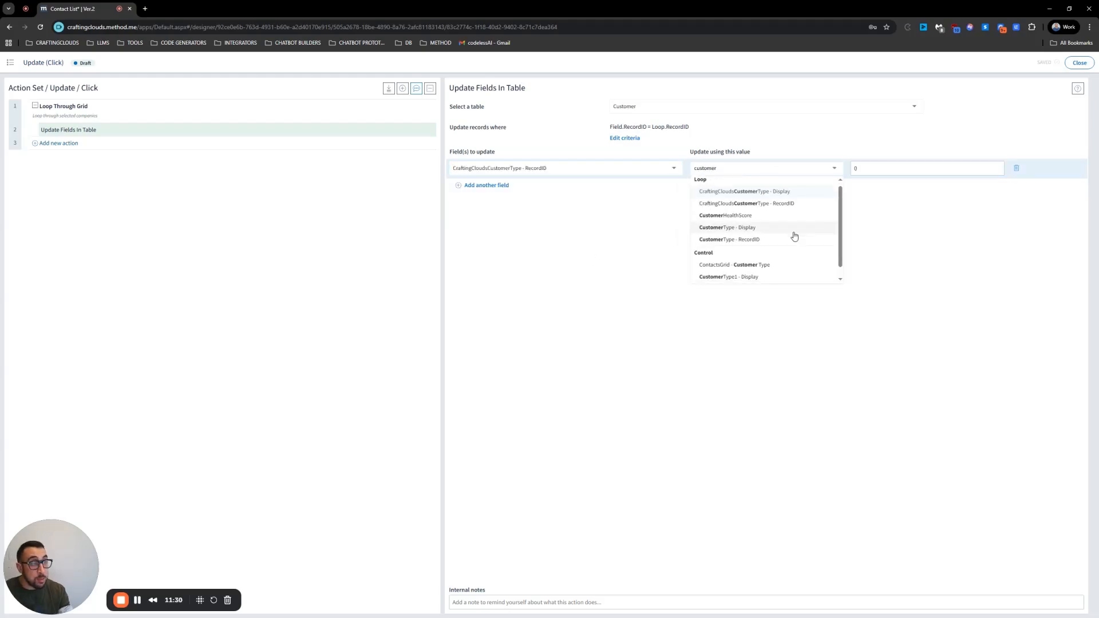
click(741, 279)
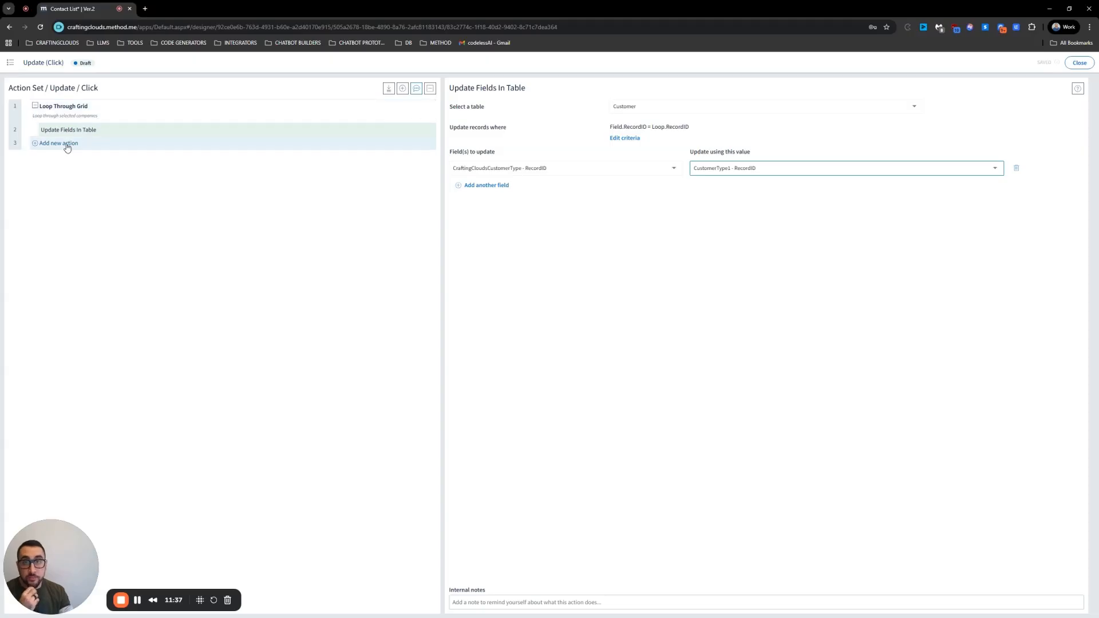
click(496, 602)
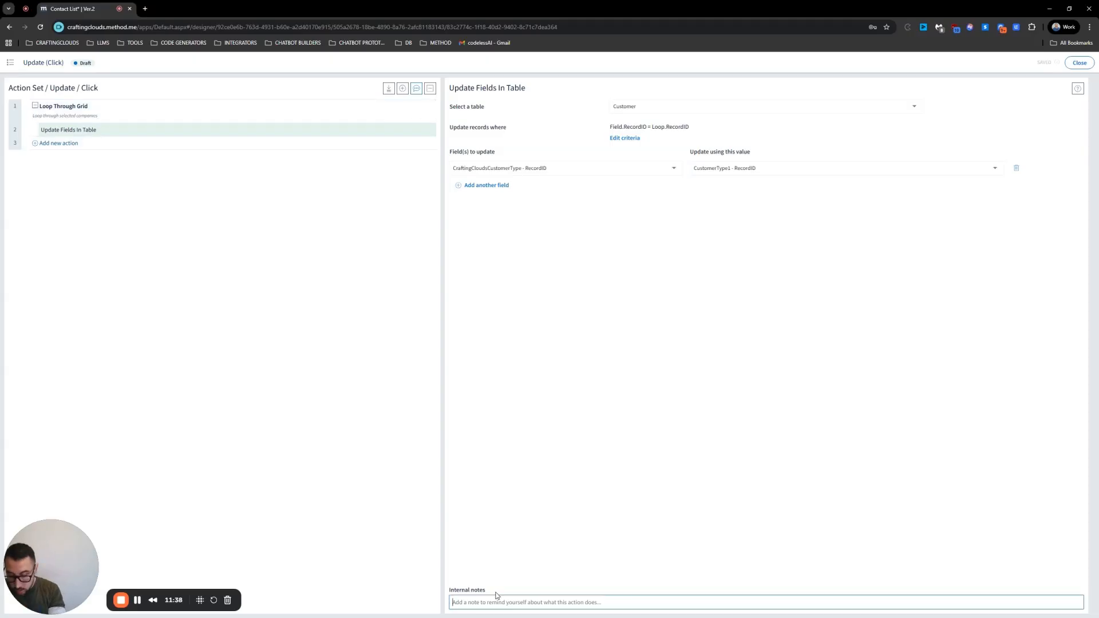
text(Update Customer Type)
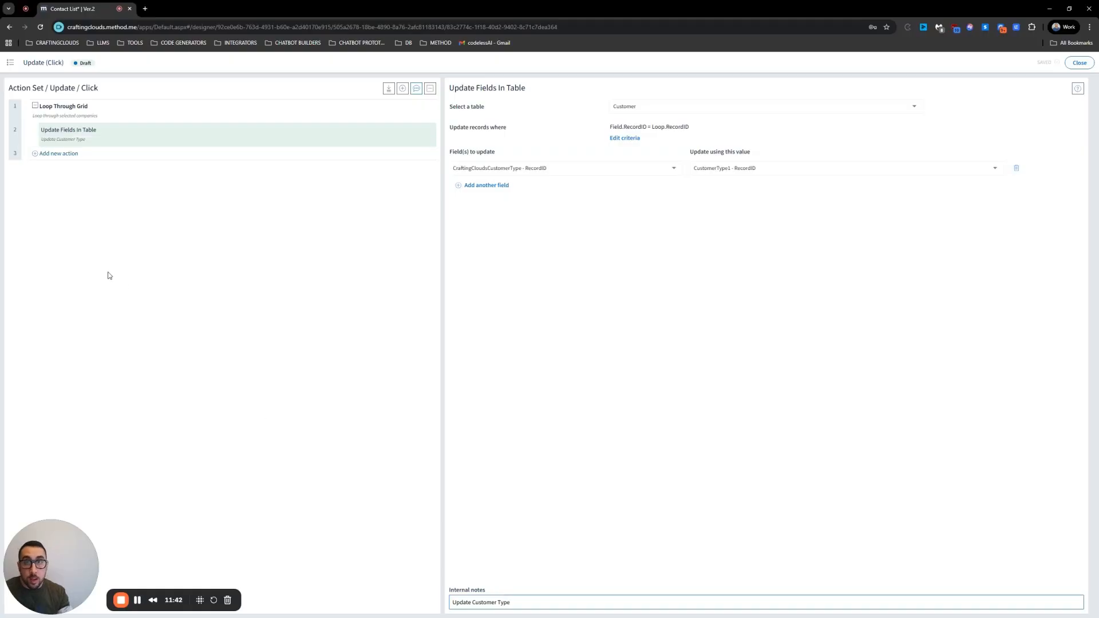
Step: Add a Refresh Control action for CompaniesGrid after the loop, with the internal note "refresh companies grid"
click(69, 155)
text(refr)
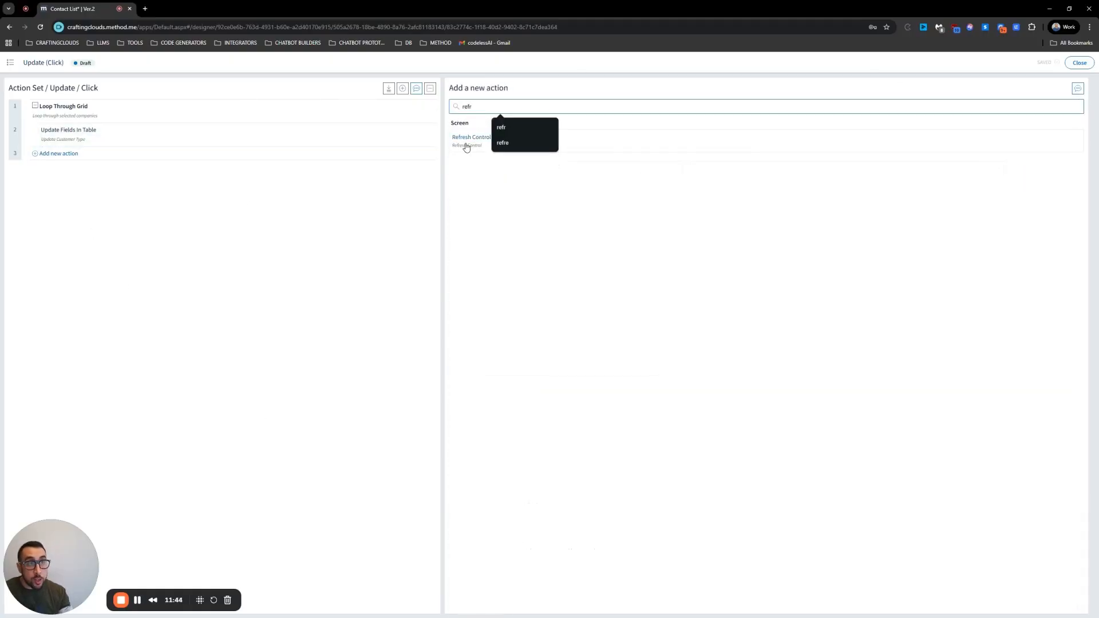
click(466, 147)
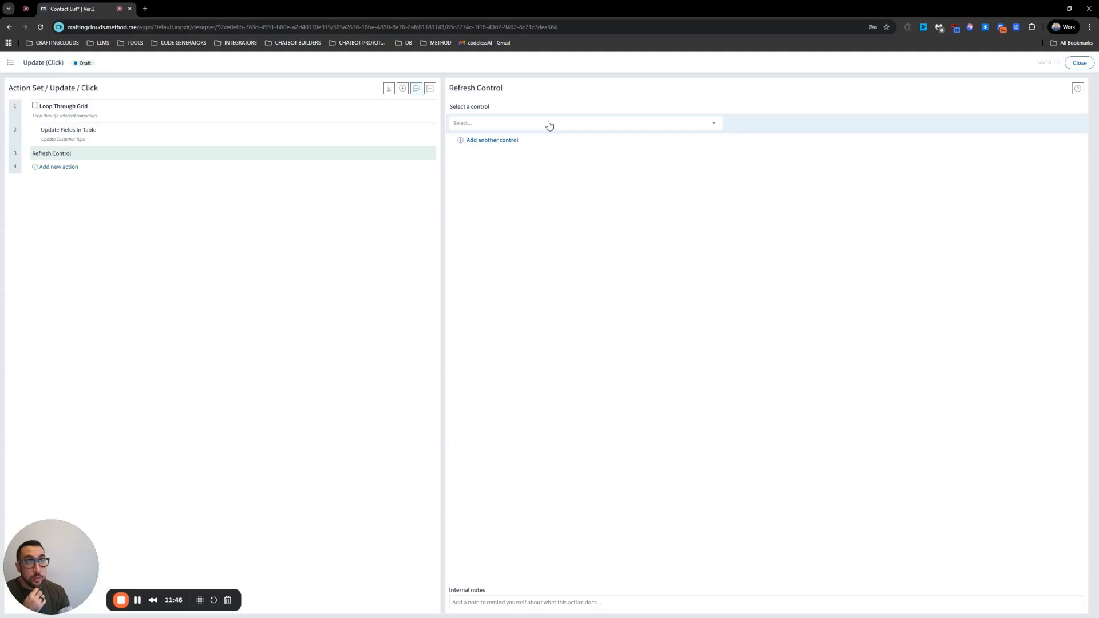
click(520, 123)
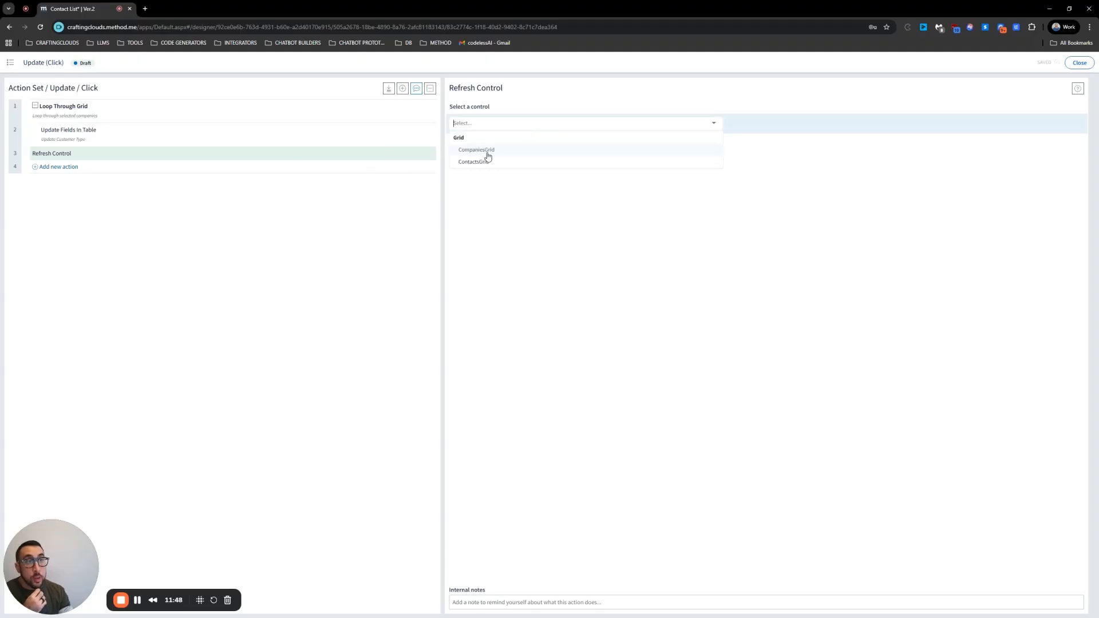
click(485, 150)
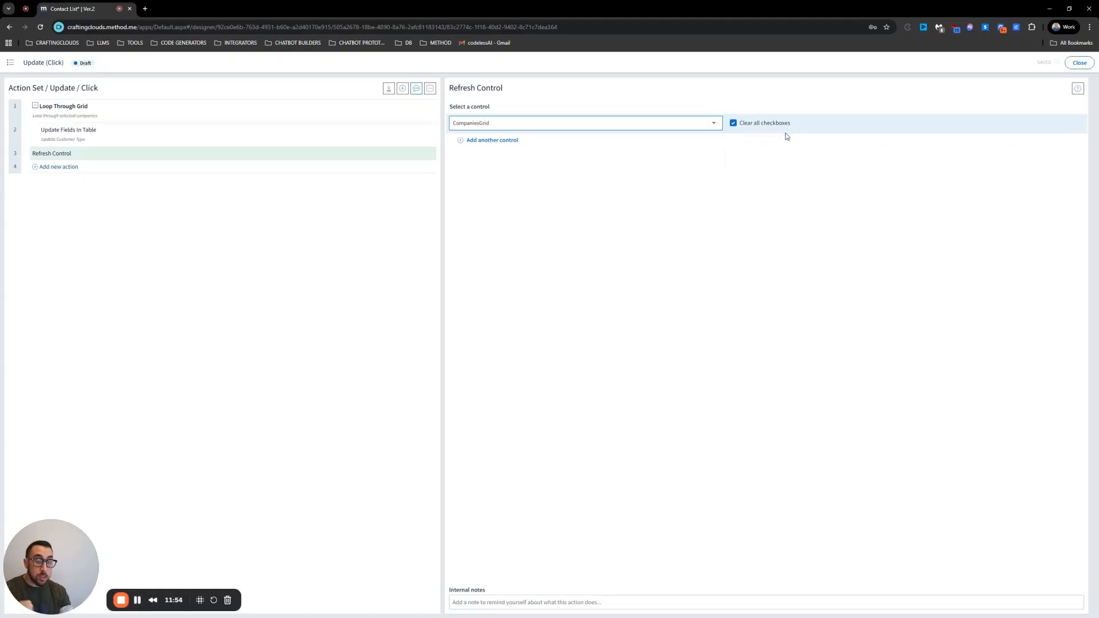
click(550, 602)
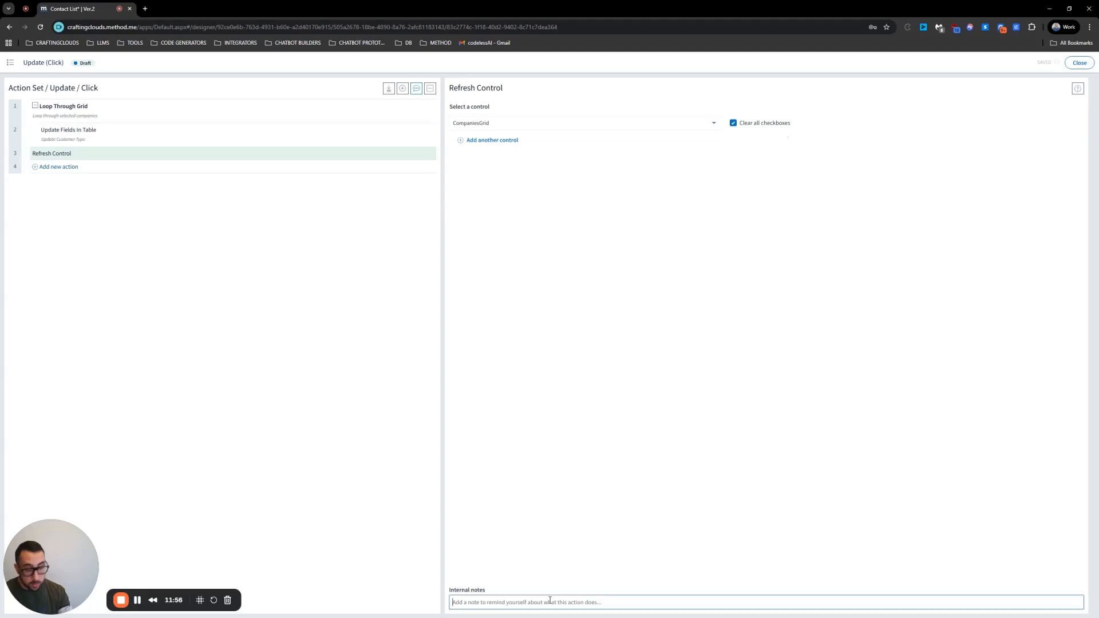
text(refresh companies grid)
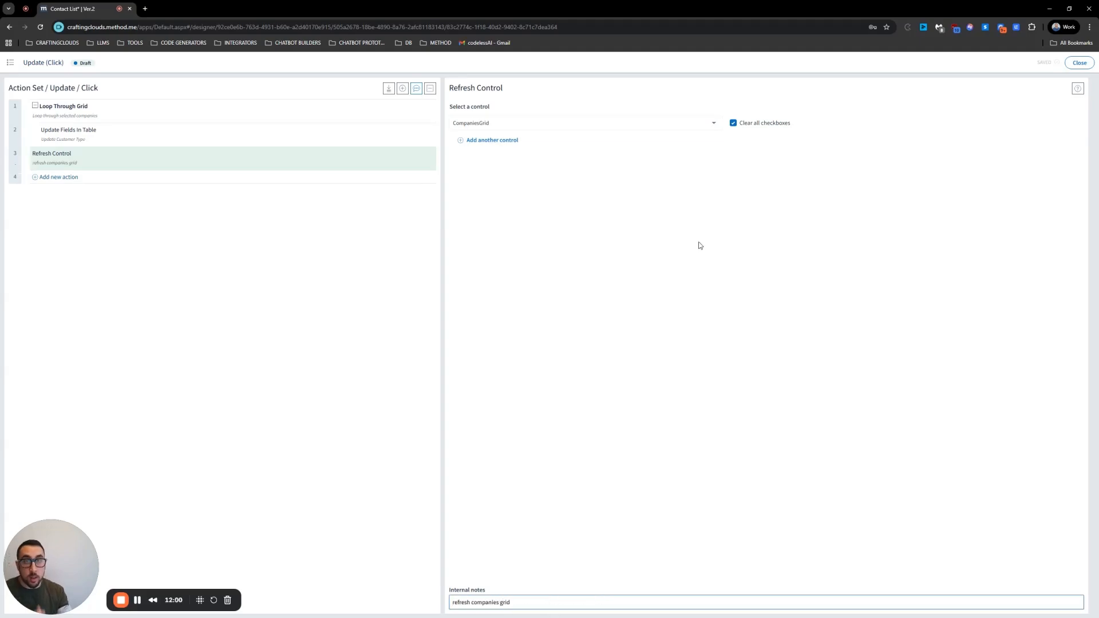
Step: Close the action set and the screen designer, and show the companies list on the Contacts screen
click(1080, 63)
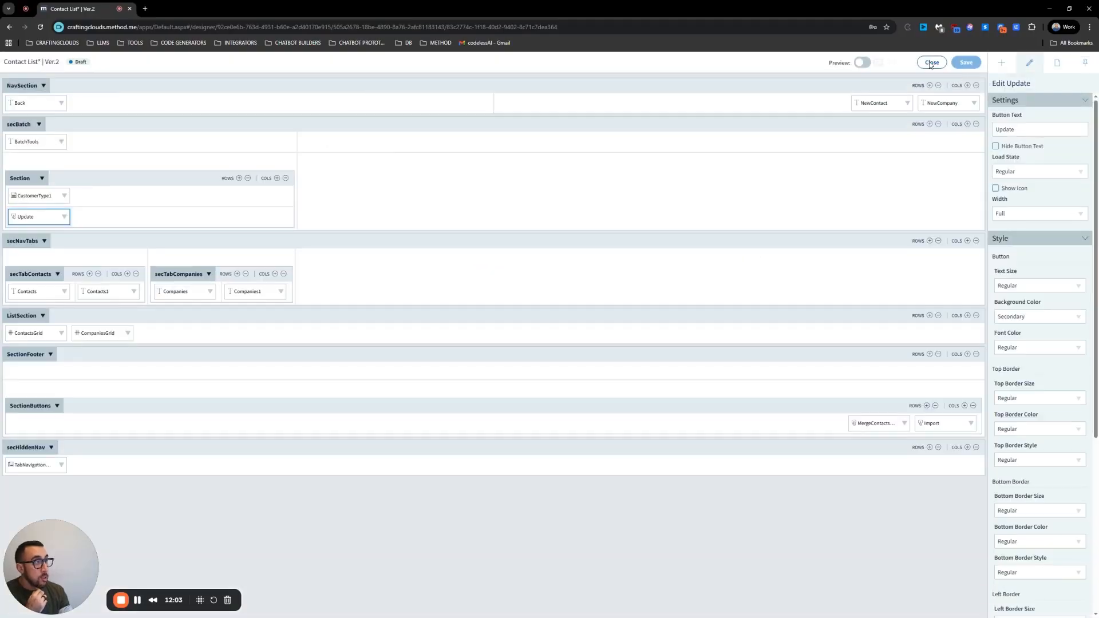
click(932, 63)
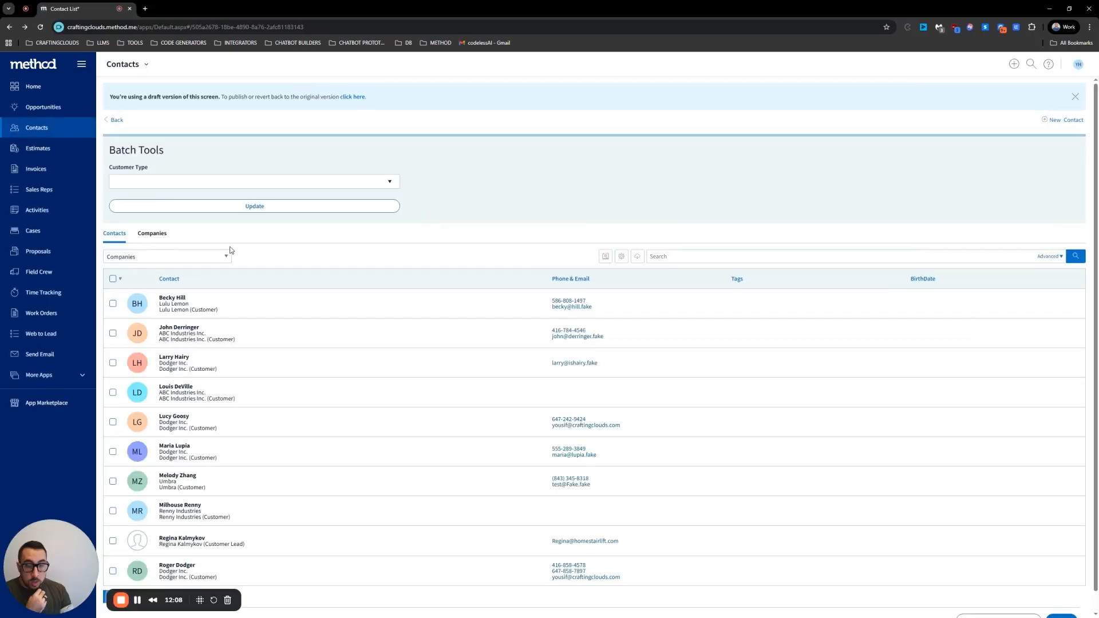
click(159, 237)
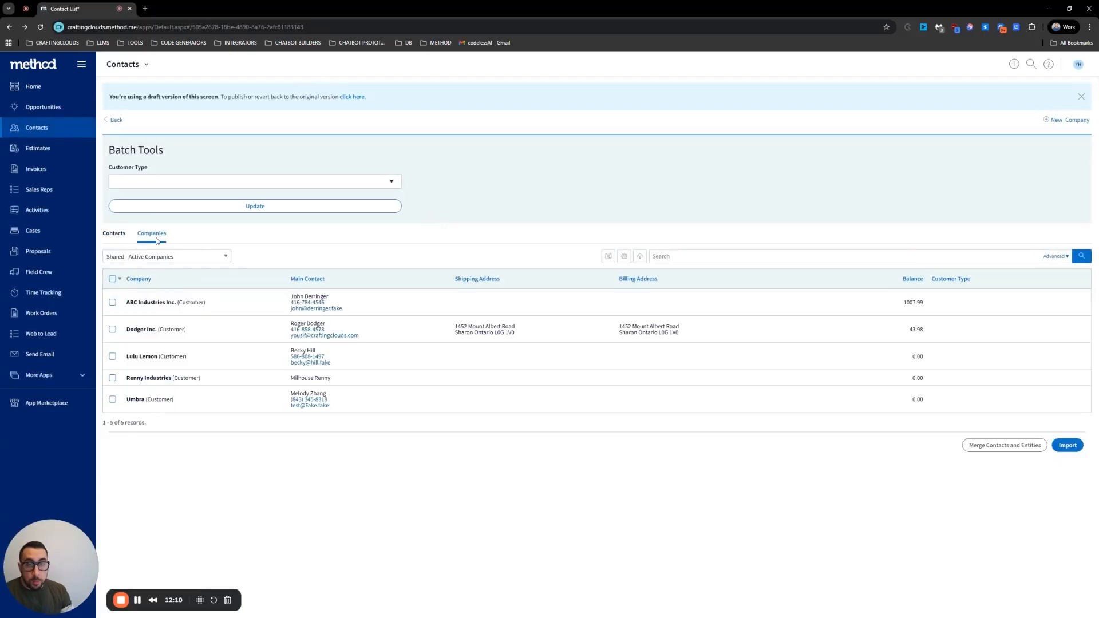
Step: Batch-update ABC Industries Inc., Dodger Inc. and Lulu Lemon to the customer type Buyer
click(392, 183)
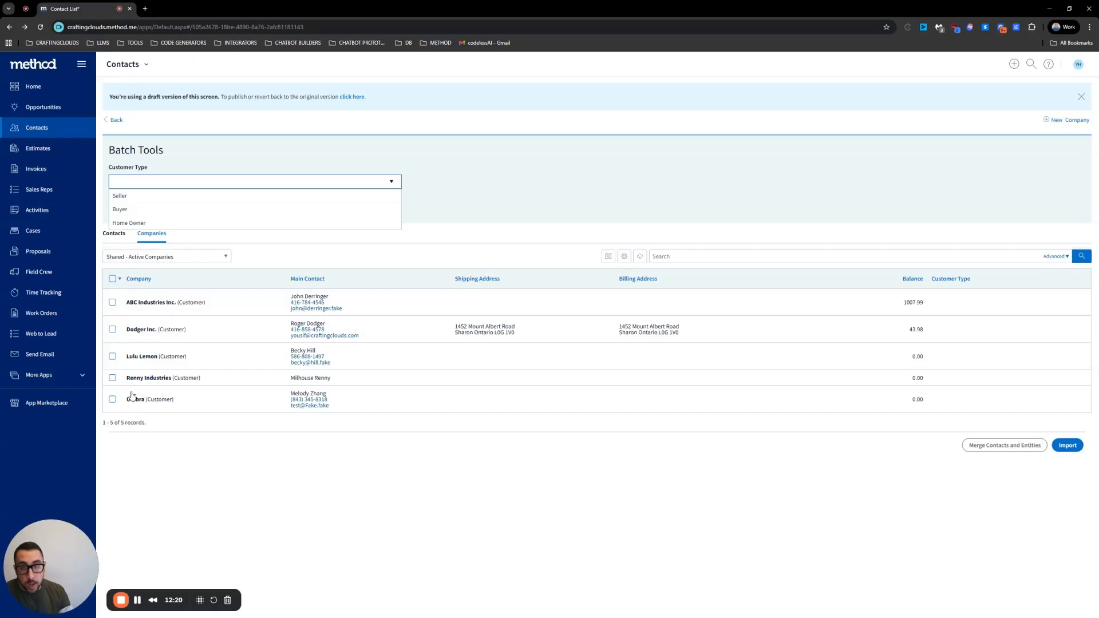
click(112, 303)
click(113, 329)
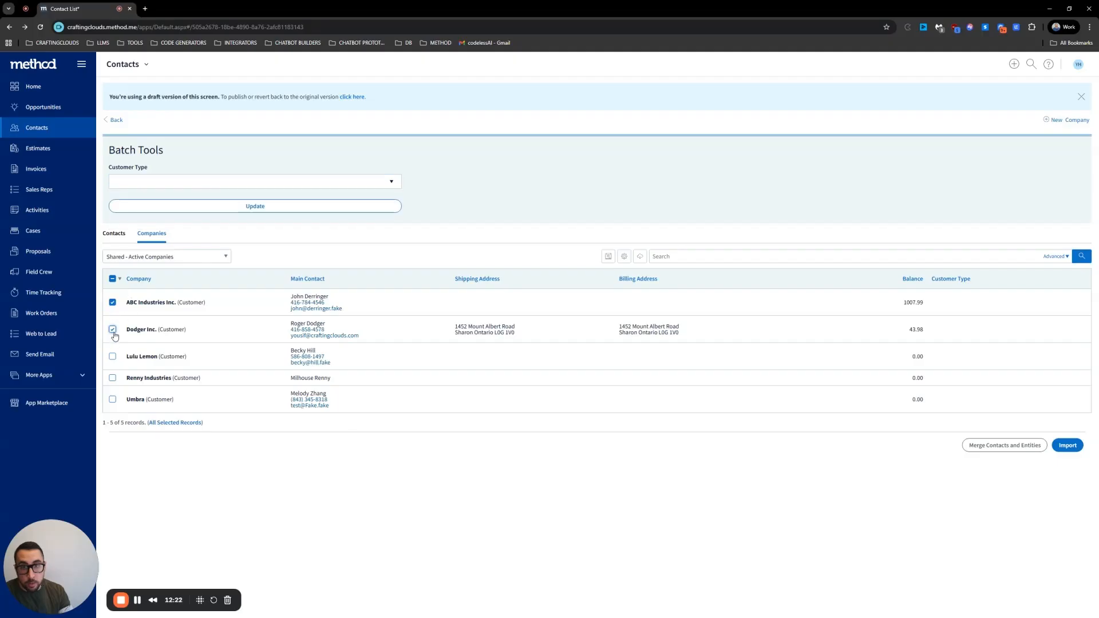
click(113, 356)
click(390, 182)
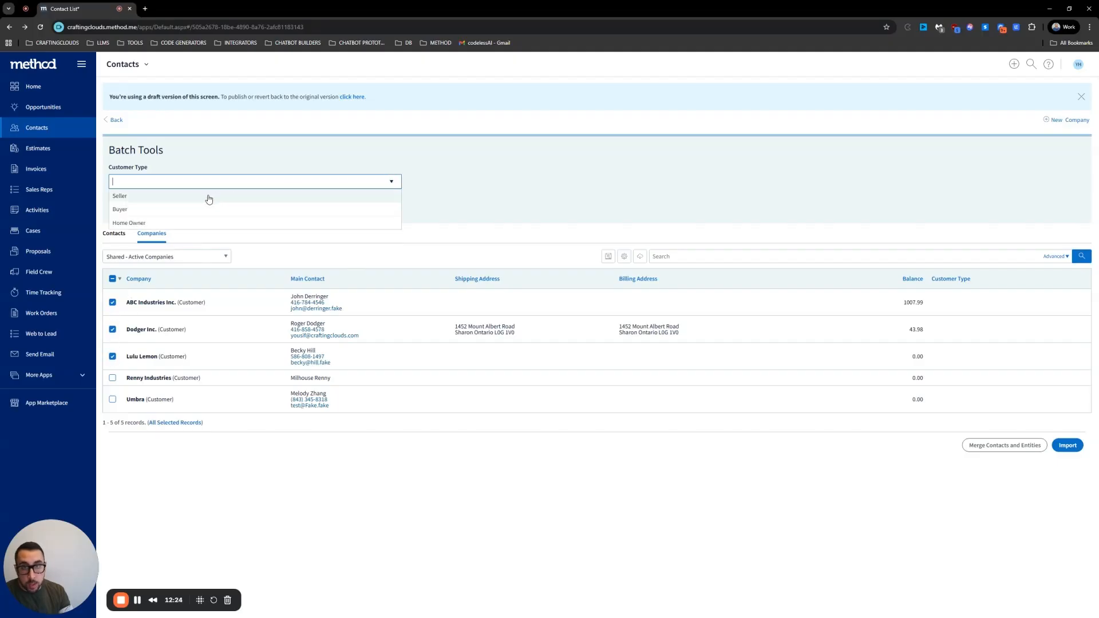
click(182, 209)
click(267, 207)
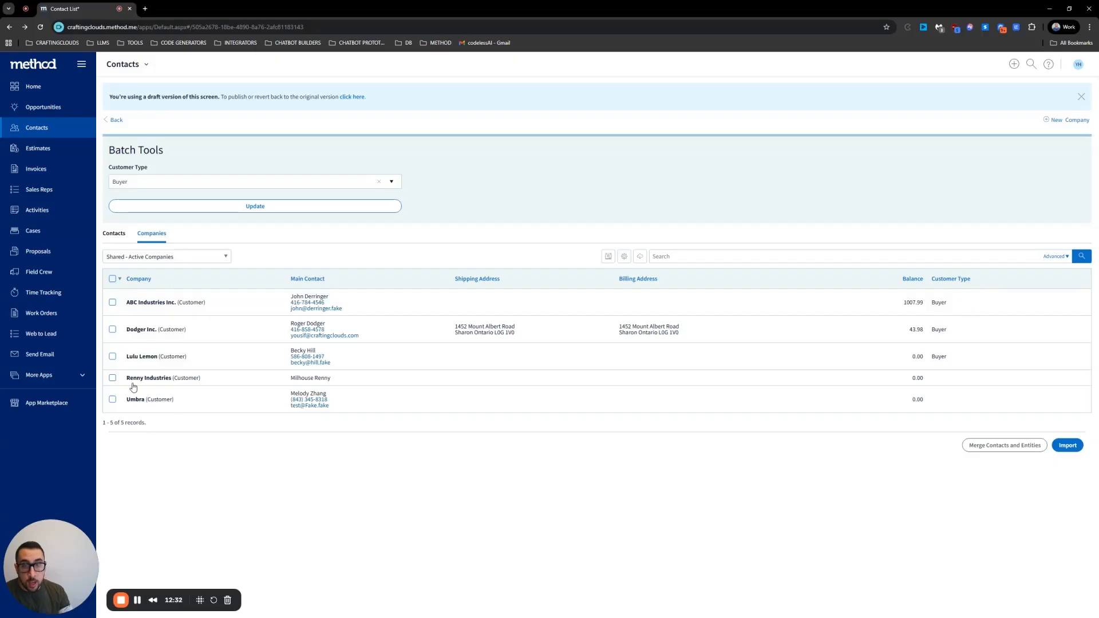
Step: Batch-update Renny Industries and Umbra to the customer type Home Owner
click(113, 379)
click(112, 401)
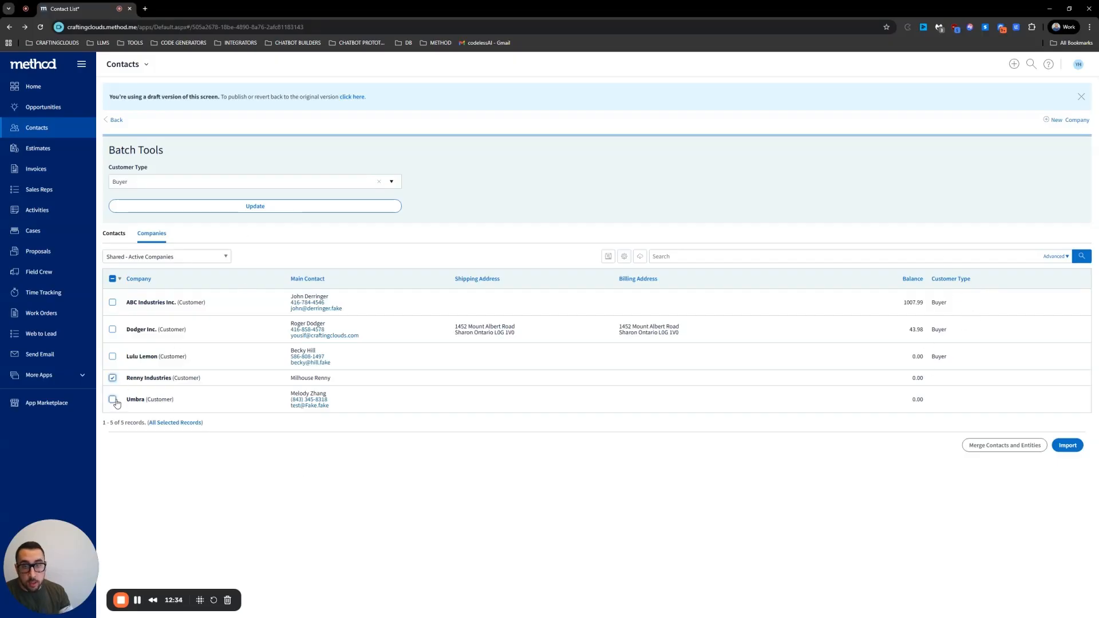
click(392, 182)
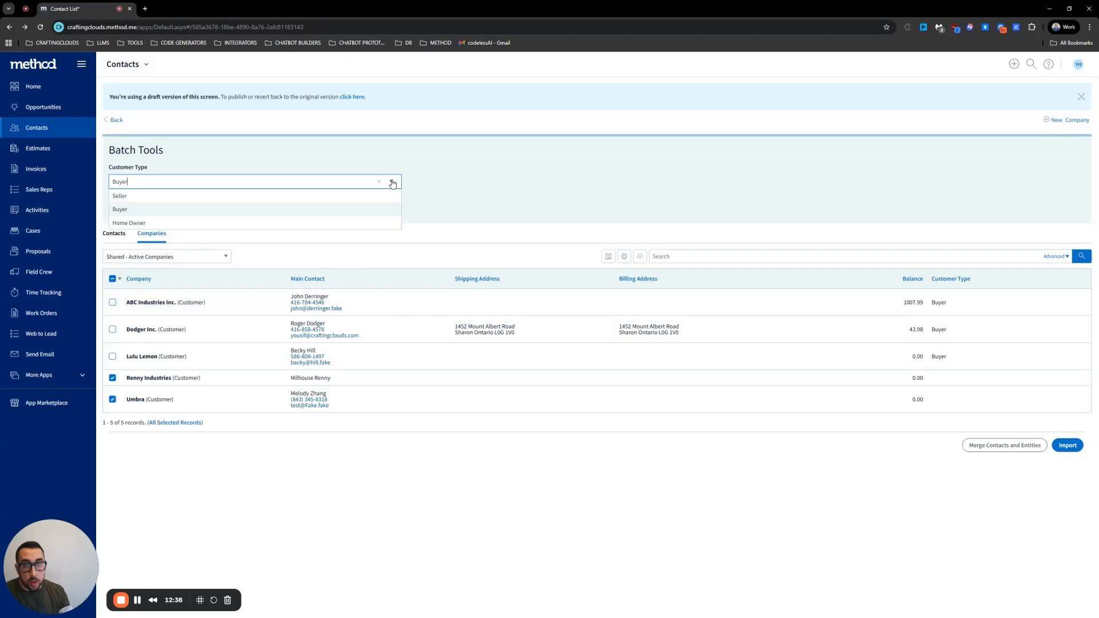
click(172, 223)
click(266, 209)
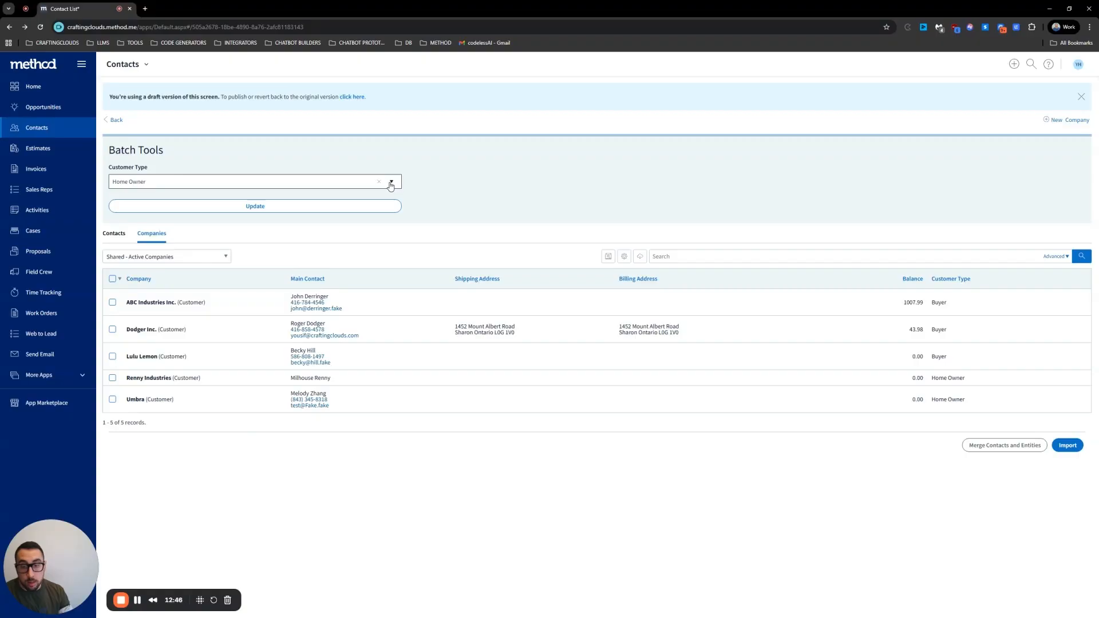
drag(166, 182, 106, 186)
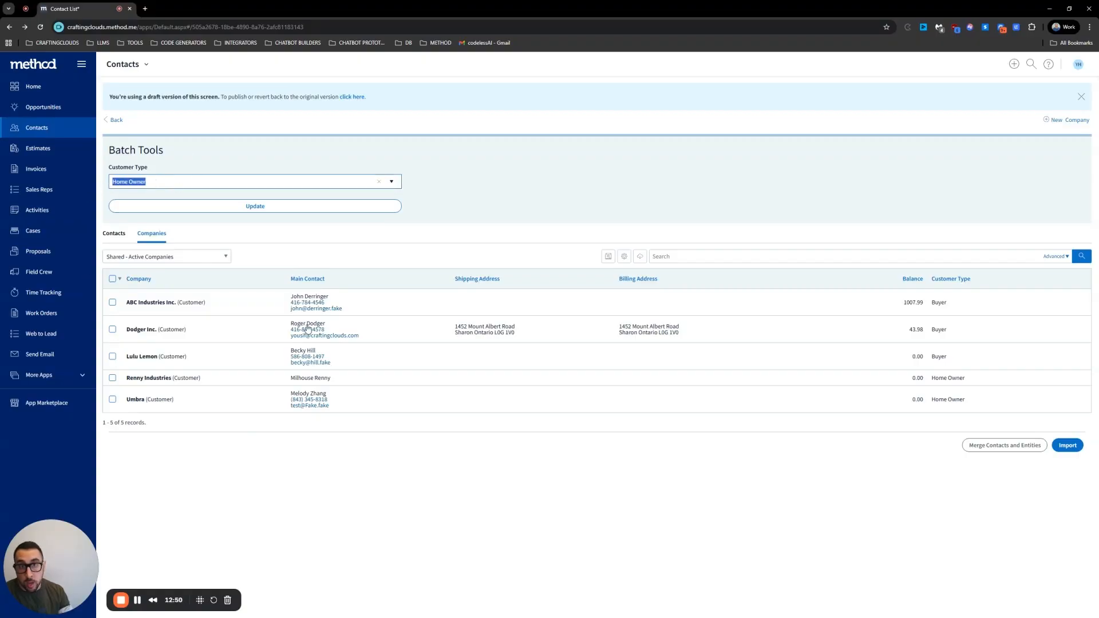
click(148, 65)
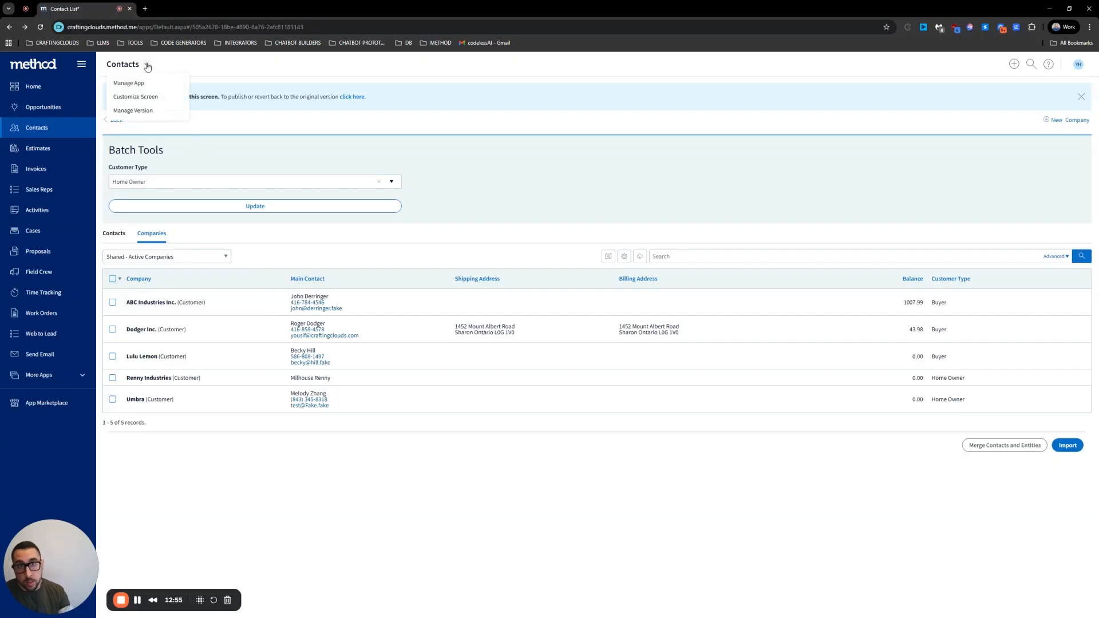
click(286, 230)
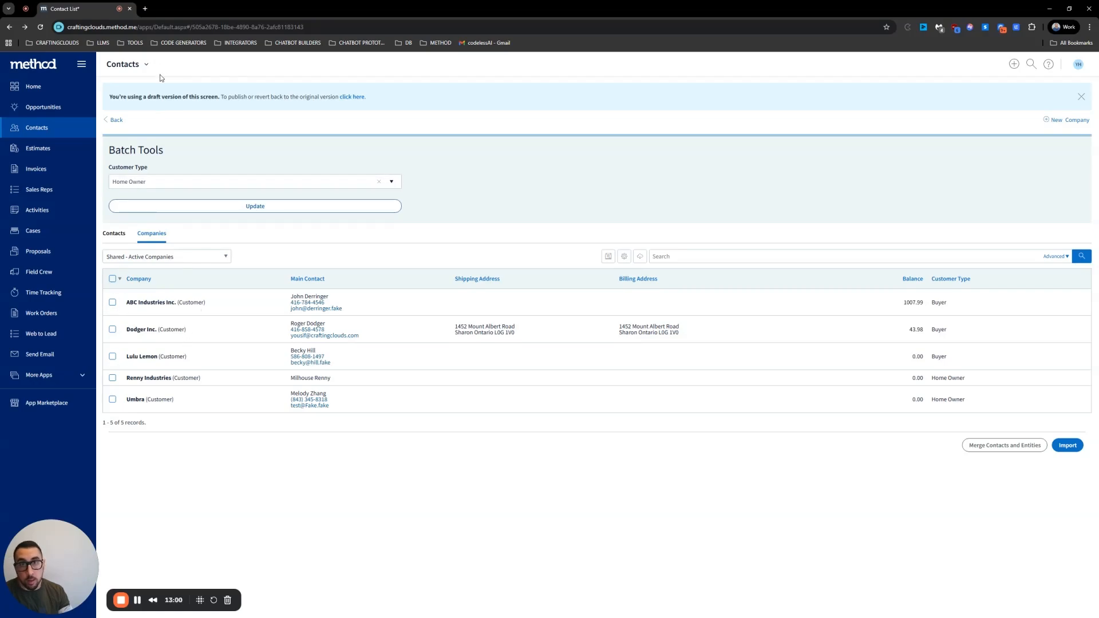
Step: Reopen the Contact List screen for customization and open the click action set of the Update button
click(147, 65)
click(134, 98)
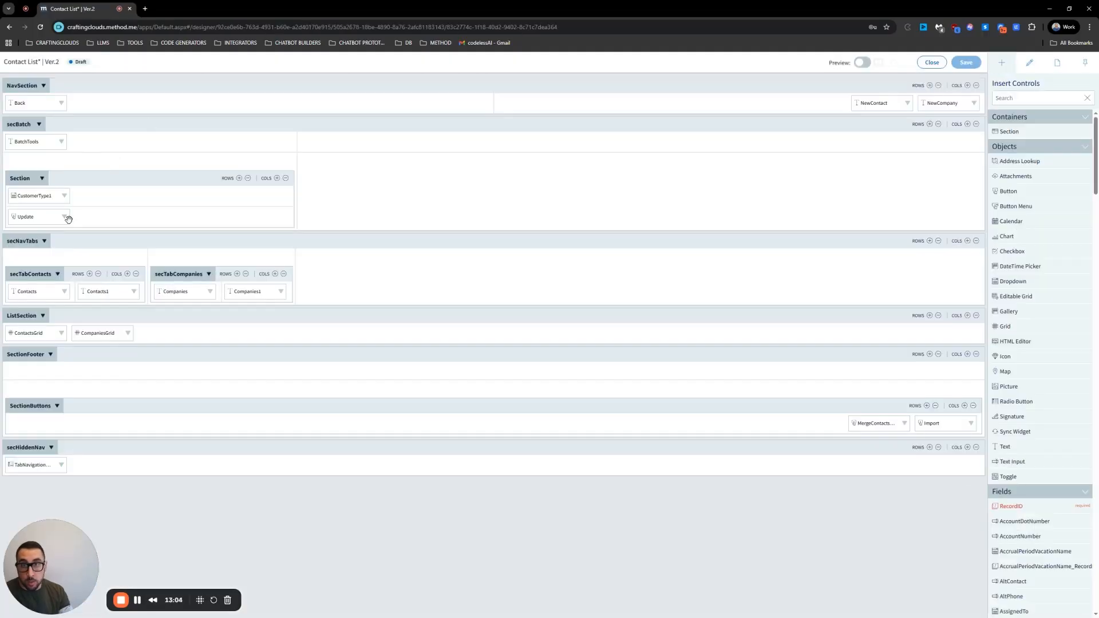
click(67, 218)
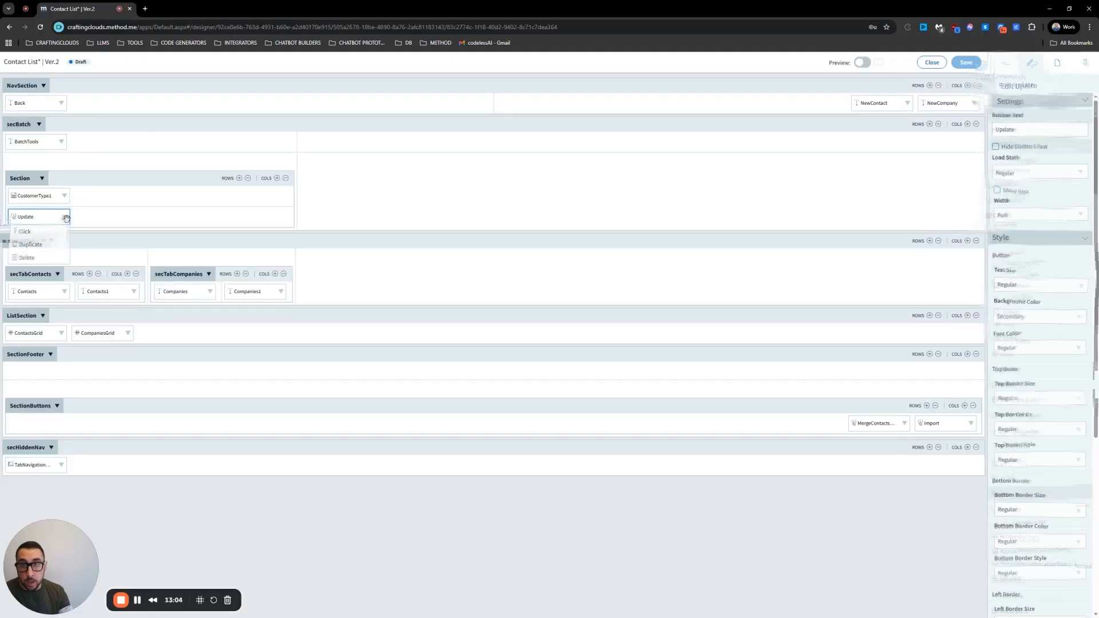
click(51, 235)
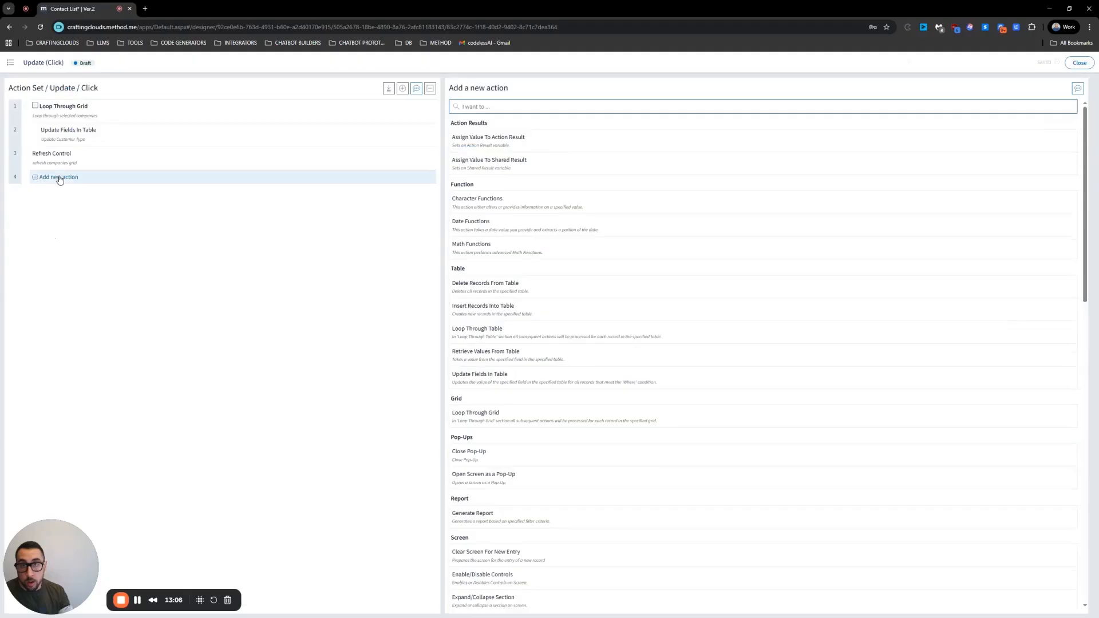
Step: Add an Update Controls On Screen action after the grid refresh, targeting CustomerType1 - Display with an empty text value
text(update)
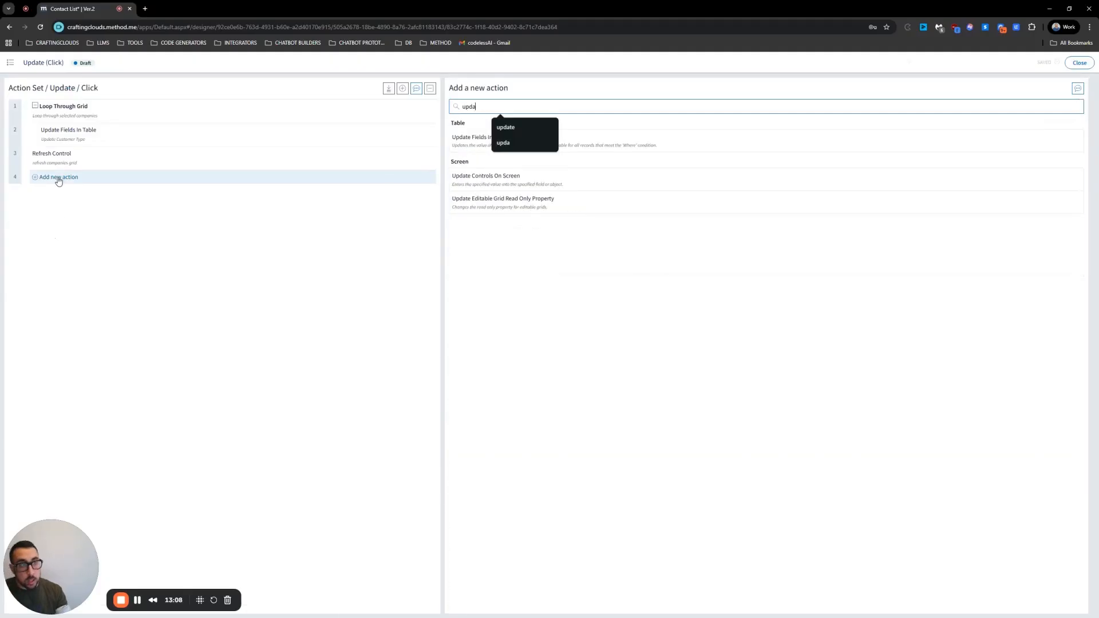
click(458, 177)
click(566, 124)
text(c)
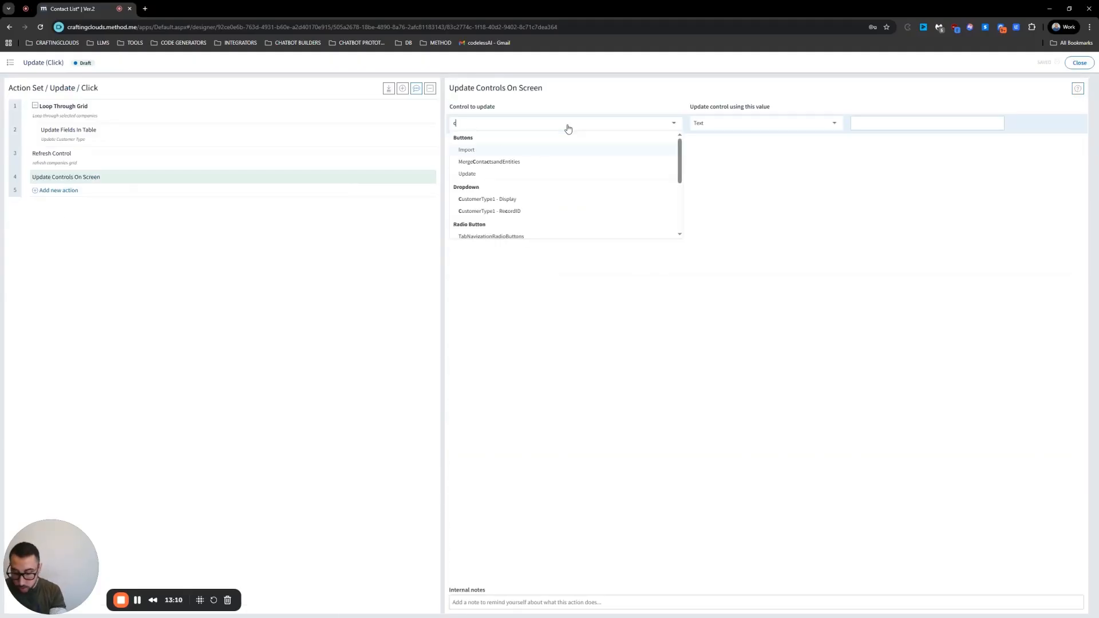
text(ustomer)
click(530, 151)
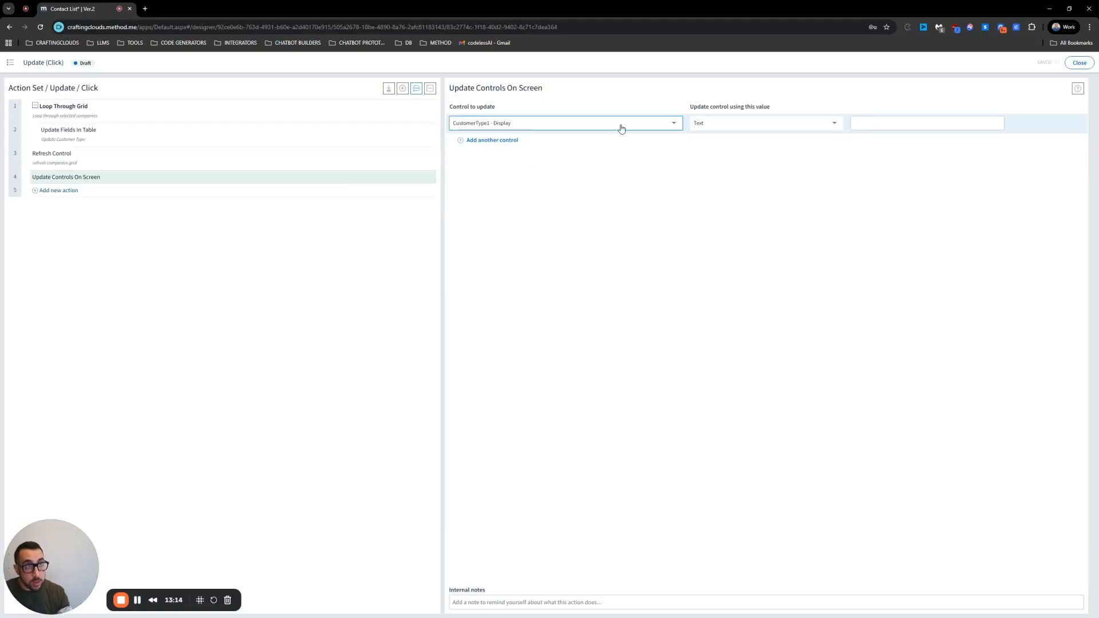
Step: Add the internal note "reset customer type dropdown on screen" to the action, and close the action set and the screen designer
click(504, 601)
text(reset customer)
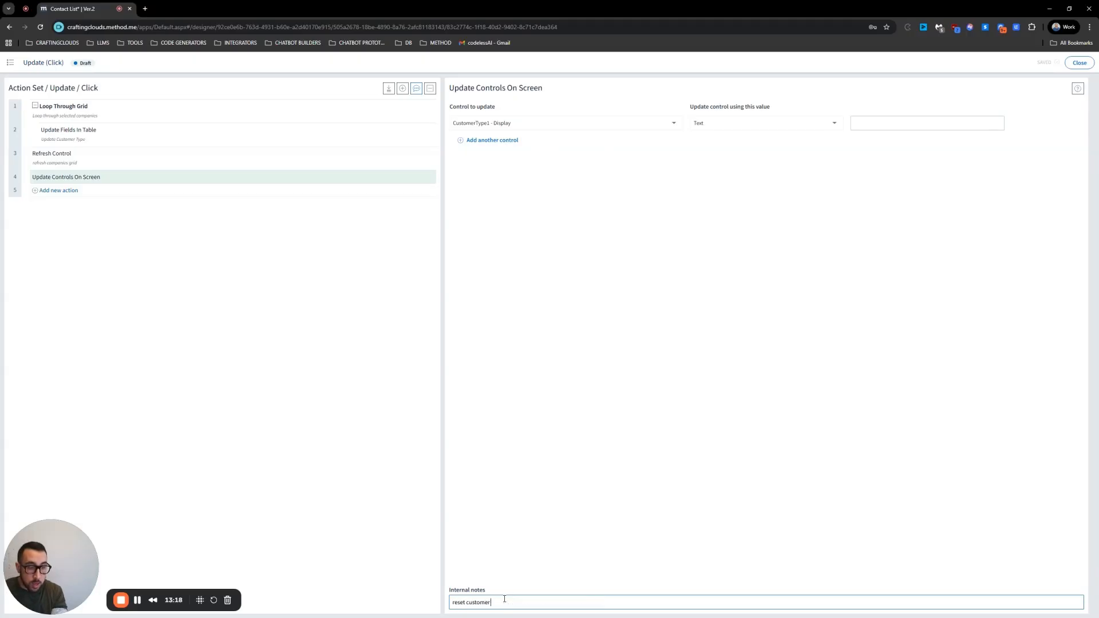
text( type dropdown on screen)
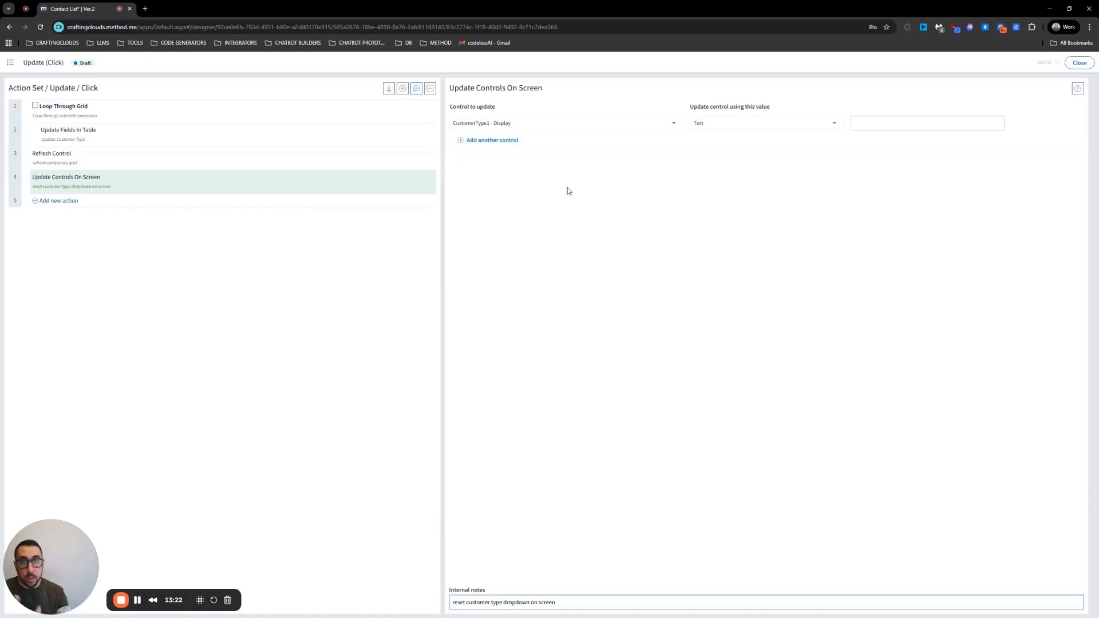
click(1080, 63)
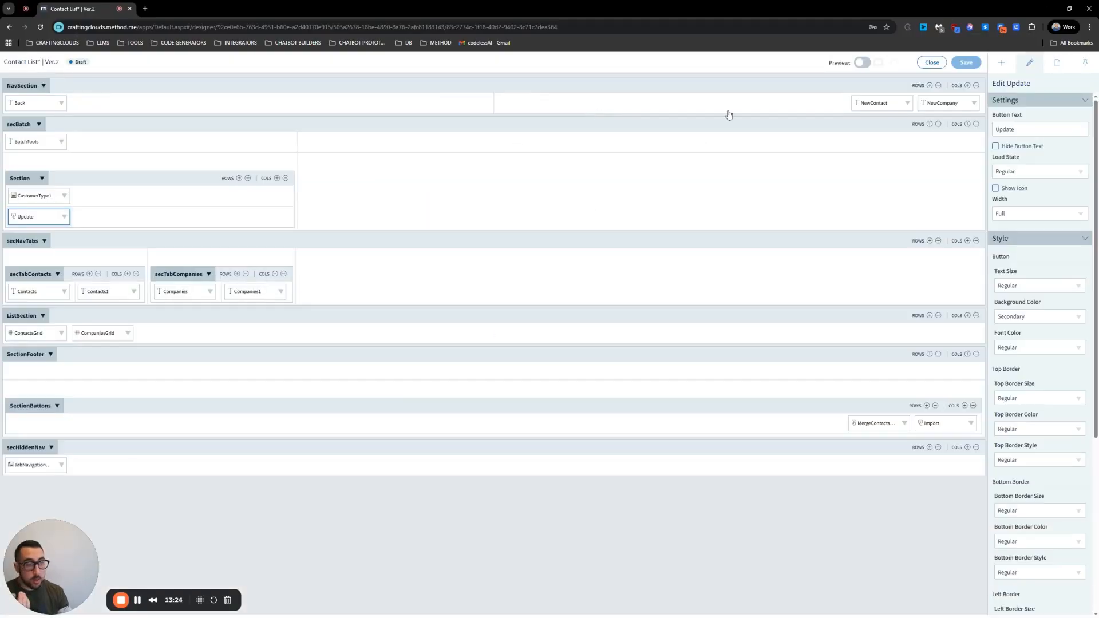
click(931, 63)
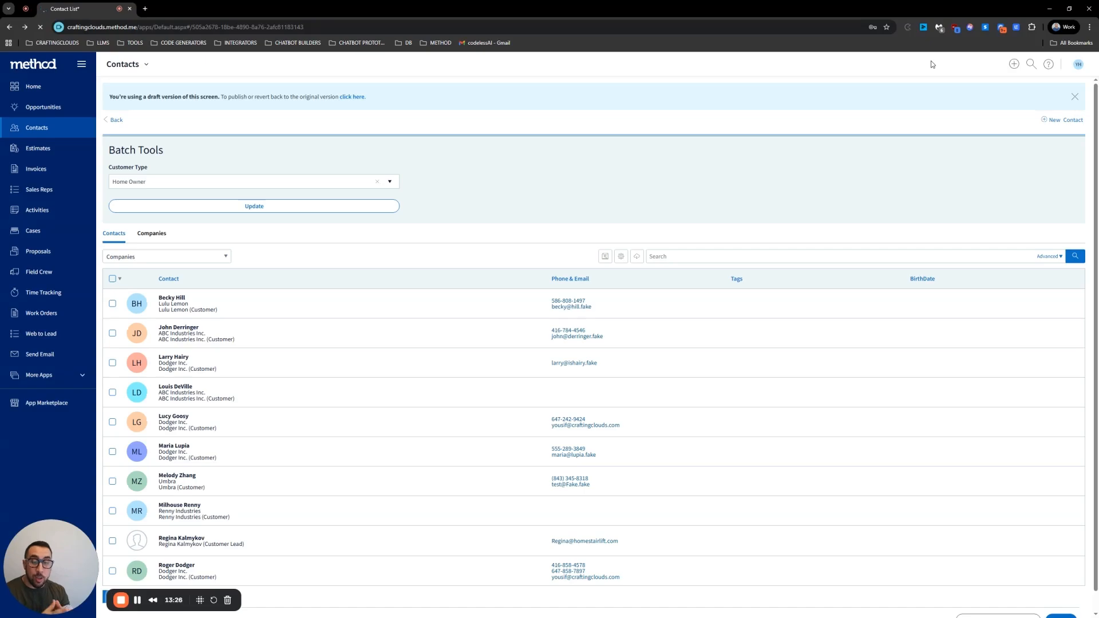